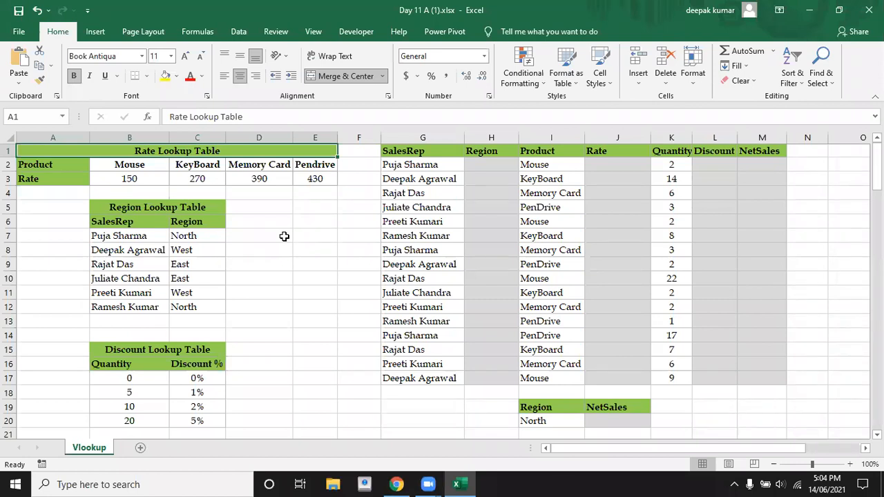
- Examine the sales data table from the SalesRep heading in G1 across to the Discount column
click(244, 253)
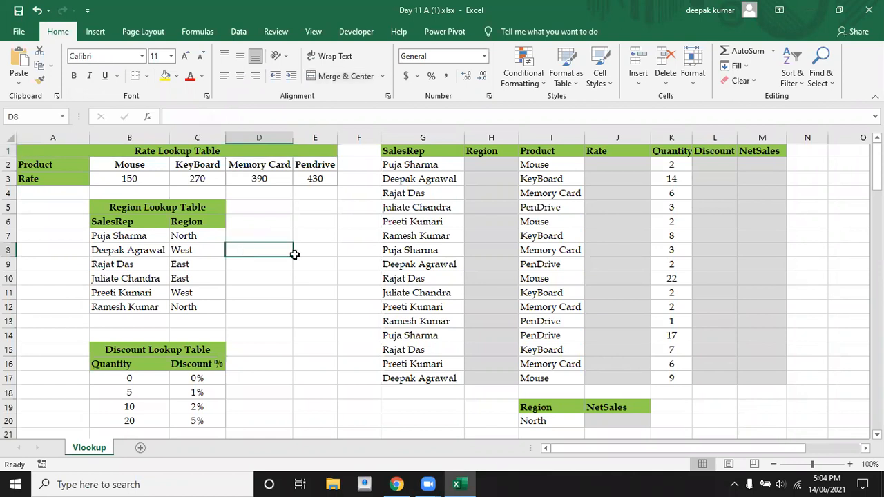
click(318, 261)
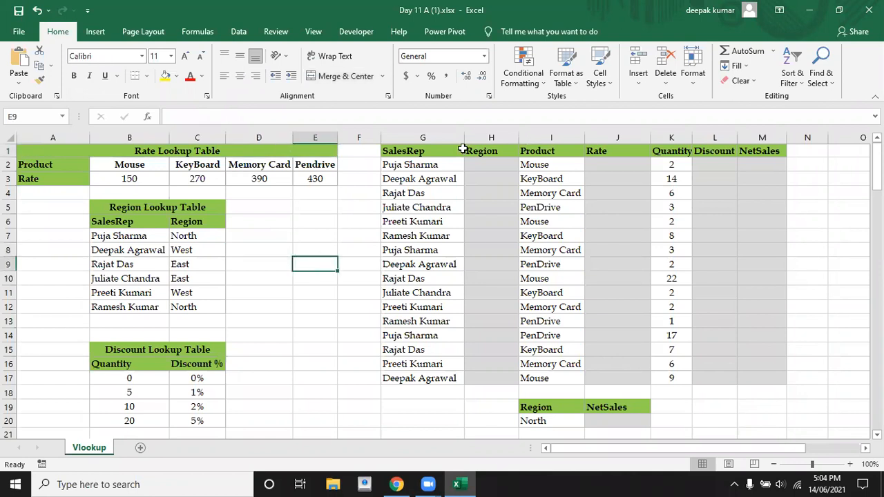
click(431, 152)
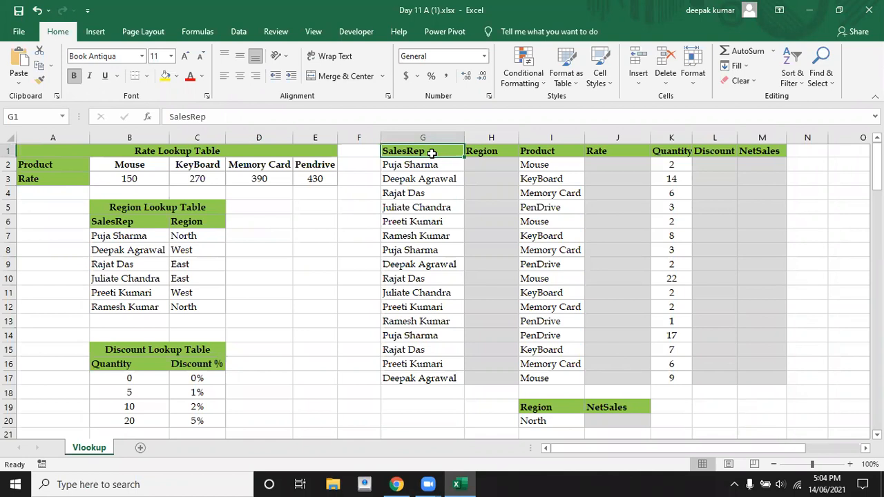
key(shift+Right)
key(shift+Right)
key(shift+Right)
key(shift+Right)
key(shift+Right)
key(shift+Down)
key(shift+Down)
key(shift+Down)
key(shift+Down)
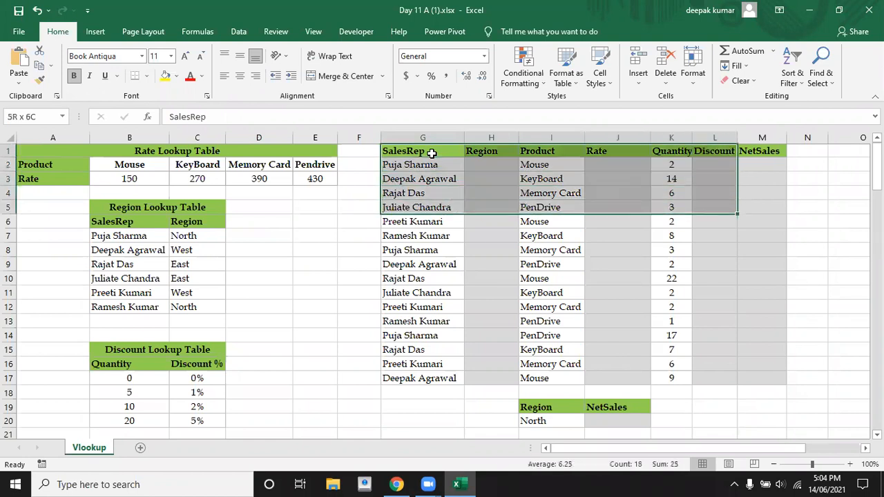
key(shift+Down)
key(shift+Down)
key(shift+Down)
key(shift+Down)
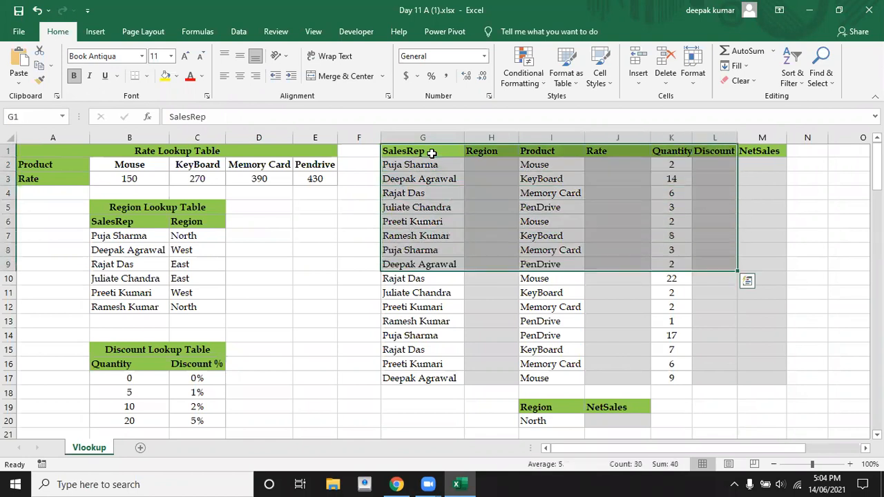
- Examine the blank Region, Rate, Discount and NetSales columns against the Region, Rate and Discount lookup tables
click(482, 170)
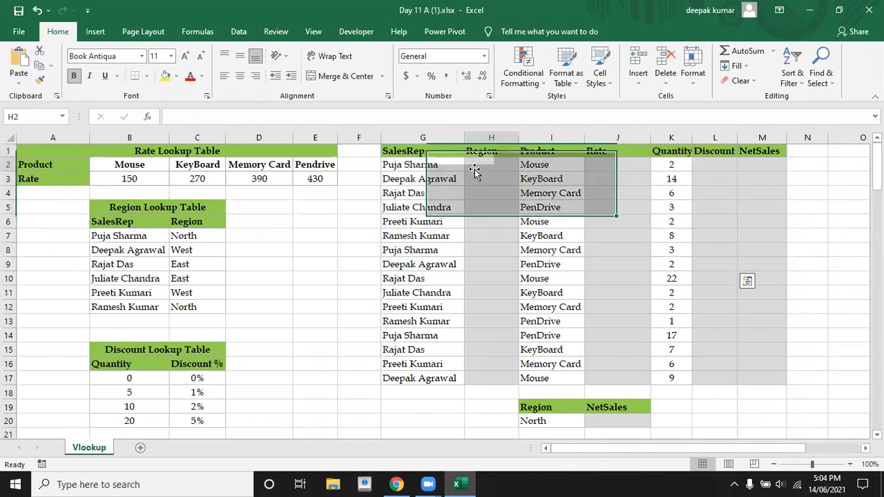
click(592, 166)
click(718, 166)
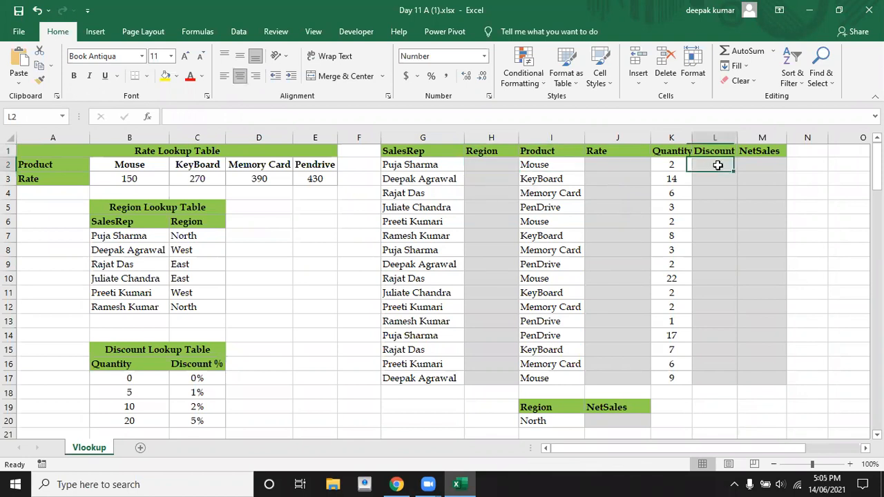
click(753, 165)
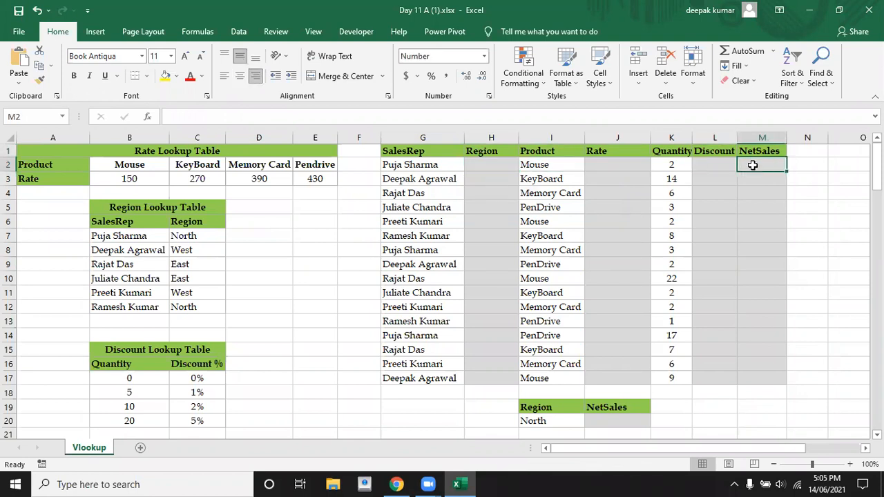
click(496, 167)
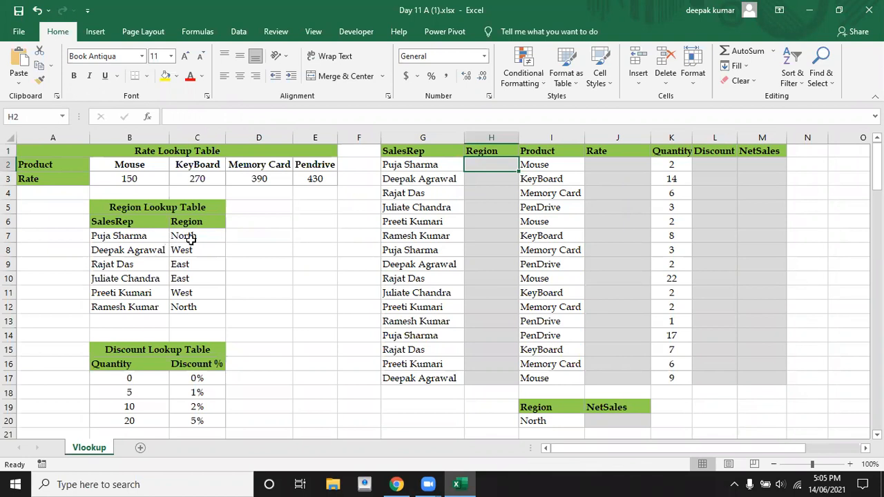
drag(191, 238, 194, 279)
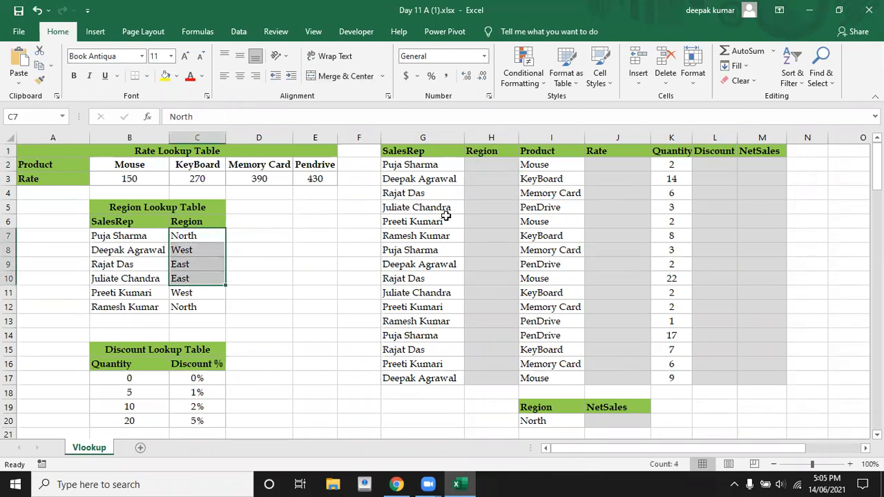
click(600, 181)
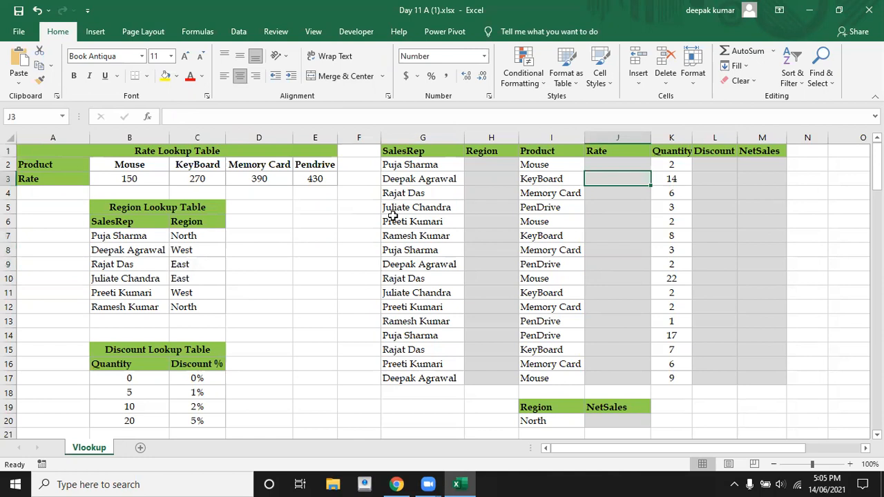
drag(122, 167, 212, 179)
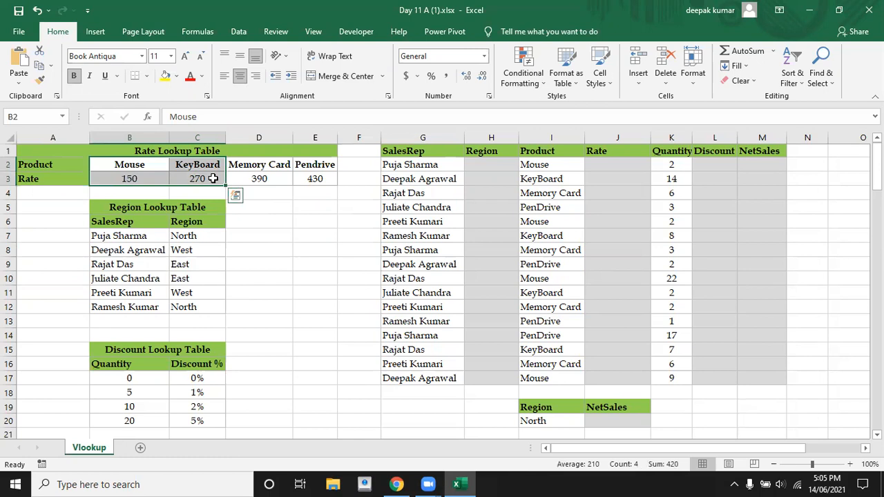
click(187, 378)
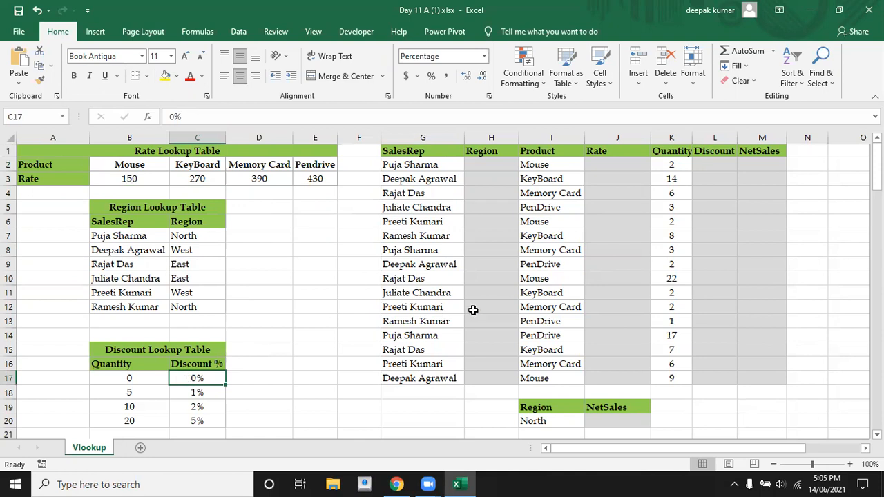
- Examine how the SalesRep entries in column G correspond to the SalesRep and Region columns of the Region Lookup Table
click(483, 169)
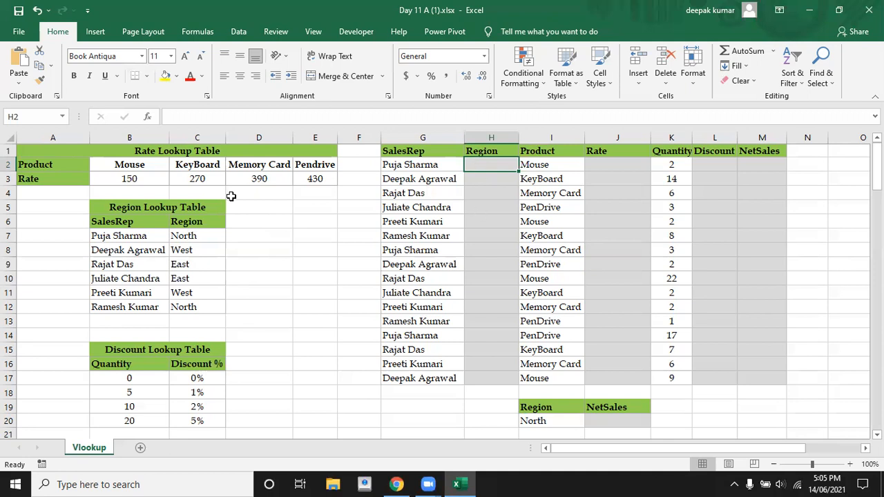
click(181, 237)
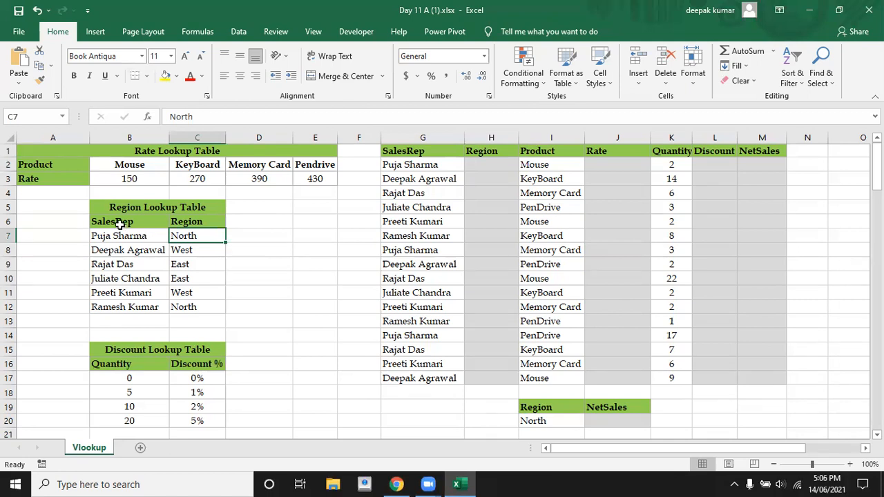
drag(119, 222, 192, 278)
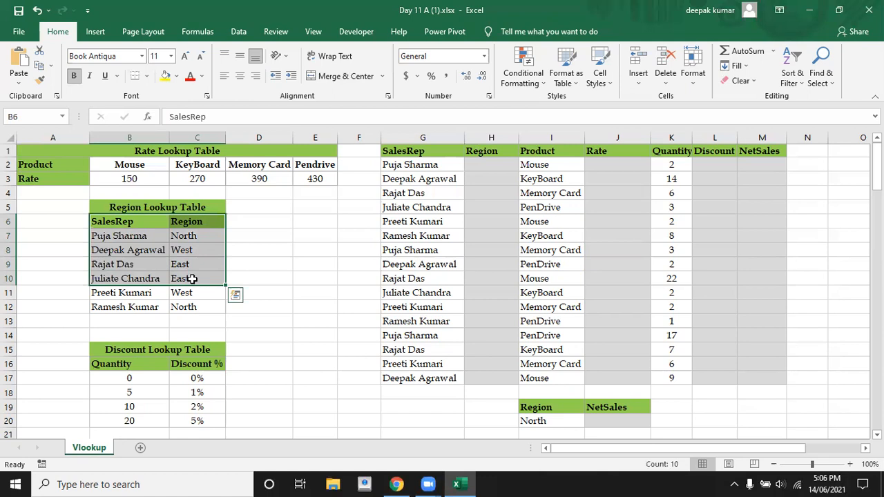
click(137, 222)
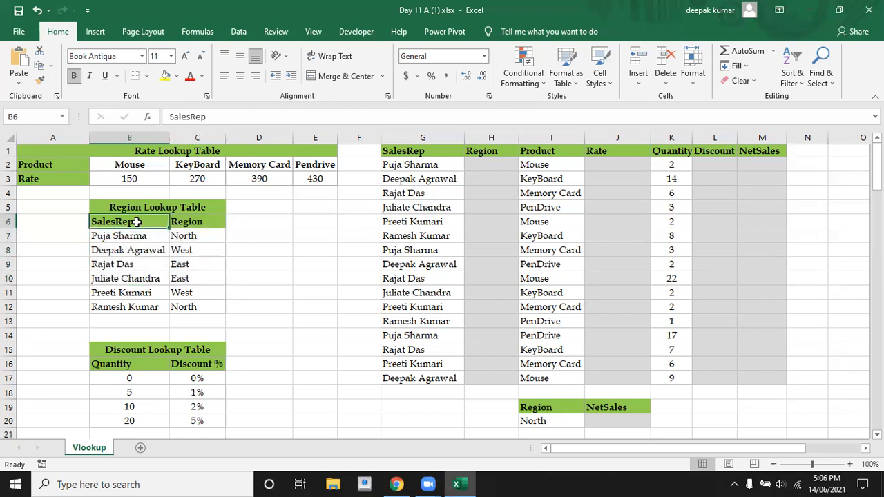
click(173, 222)
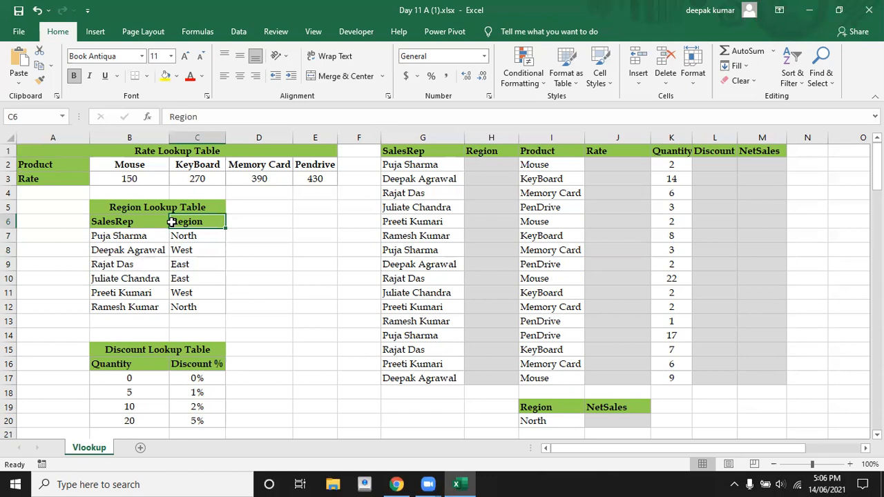
click(500, 165)
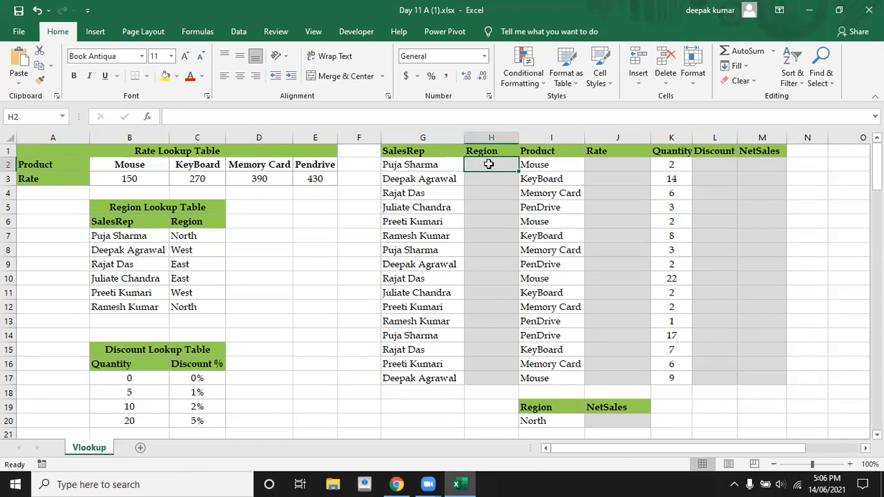
click(172, 236)
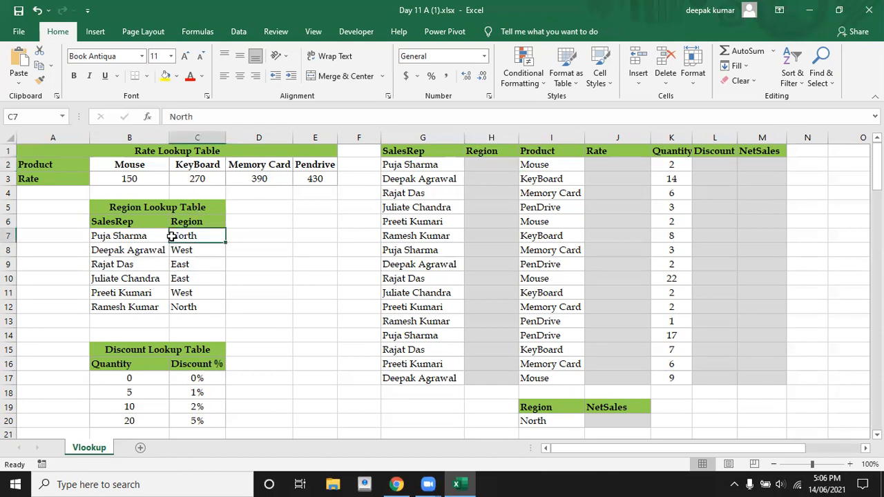
drag(193, 235, 192, 280)
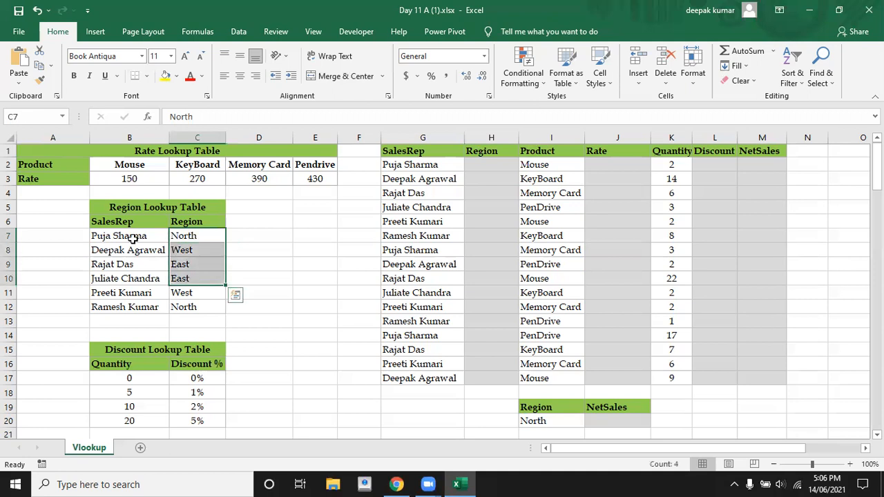
mouse_move(133, 237)
mouse_down()
mouse_move(135, 252)
mouse_move(125, 235)
mouse_up()
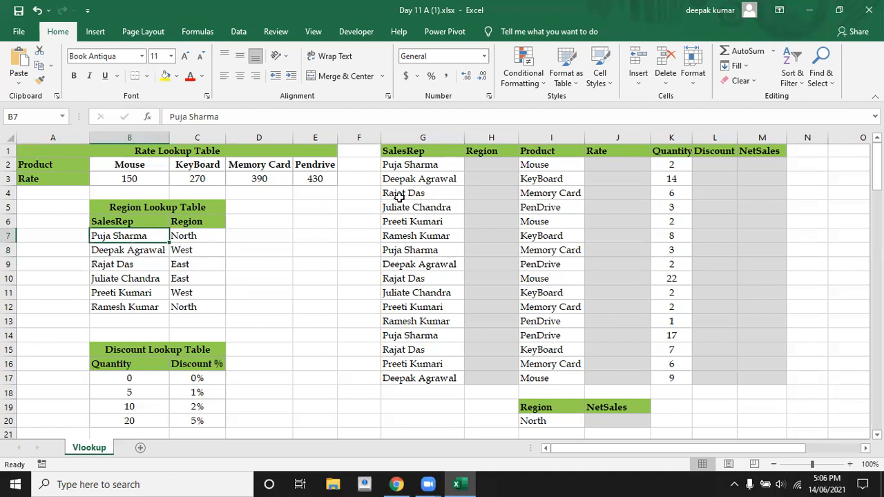
click(412, 164)
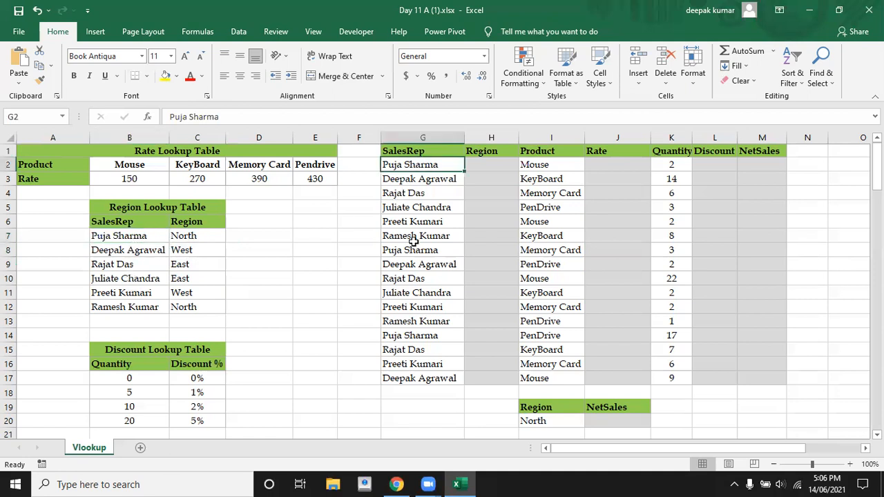
click(496, 166)
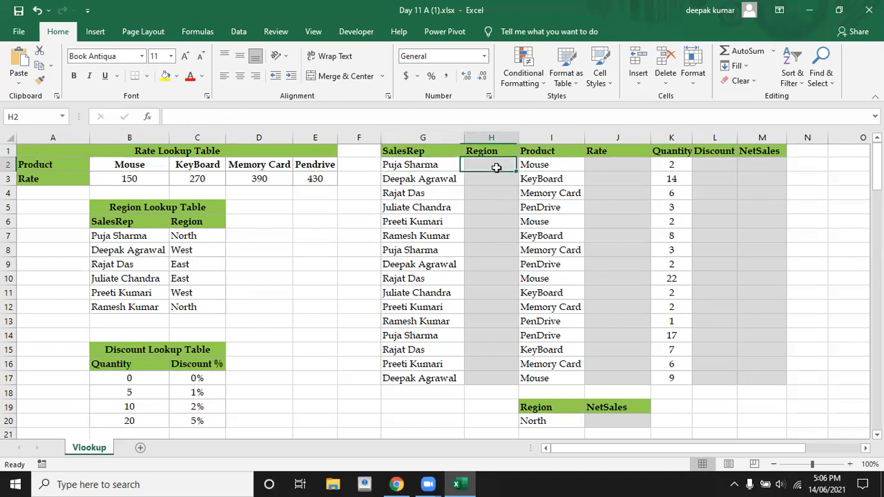
click(436, 165)
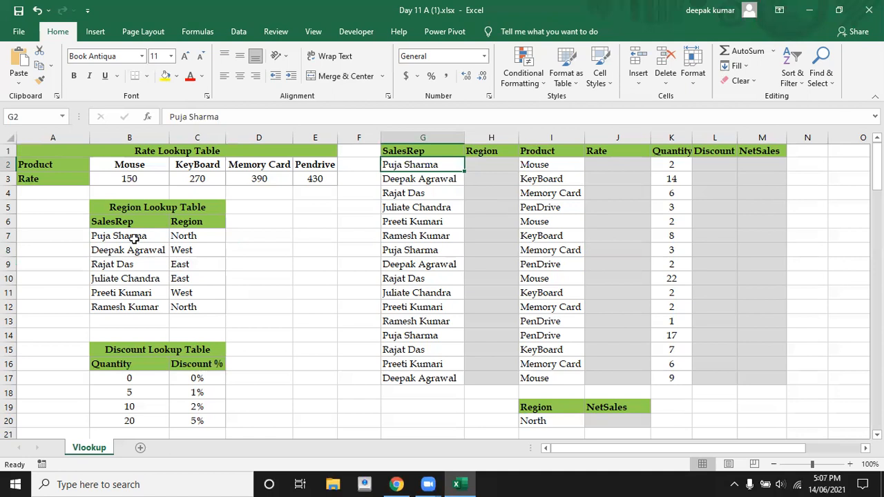
click(180, 237)
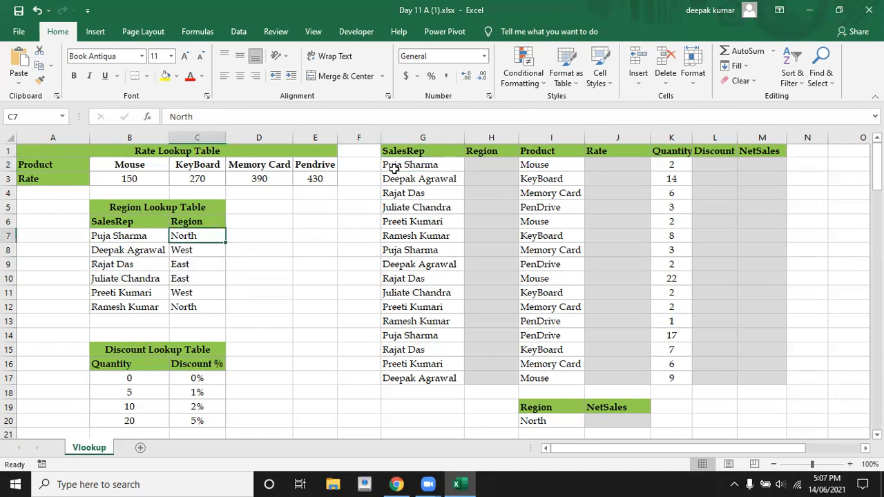
- Start a VLOOKUP formula in the first Region cell, H2, with G2 as the lookup value
click(485, 170)
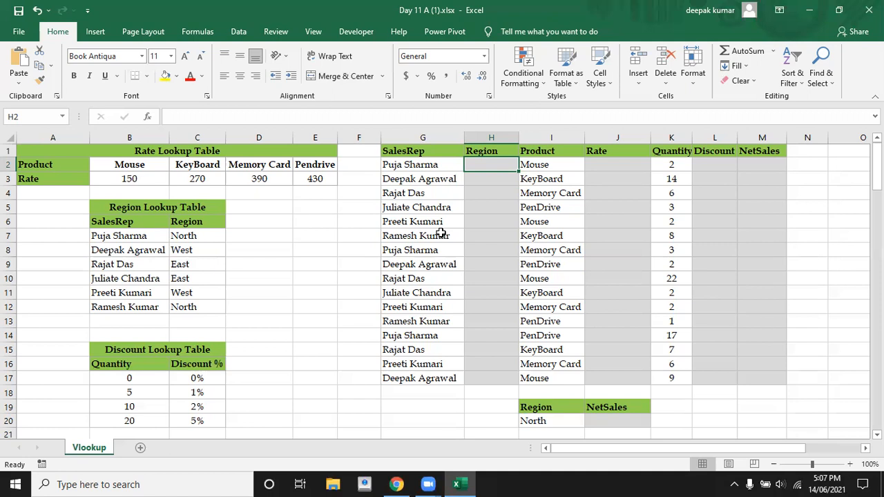
text(=)
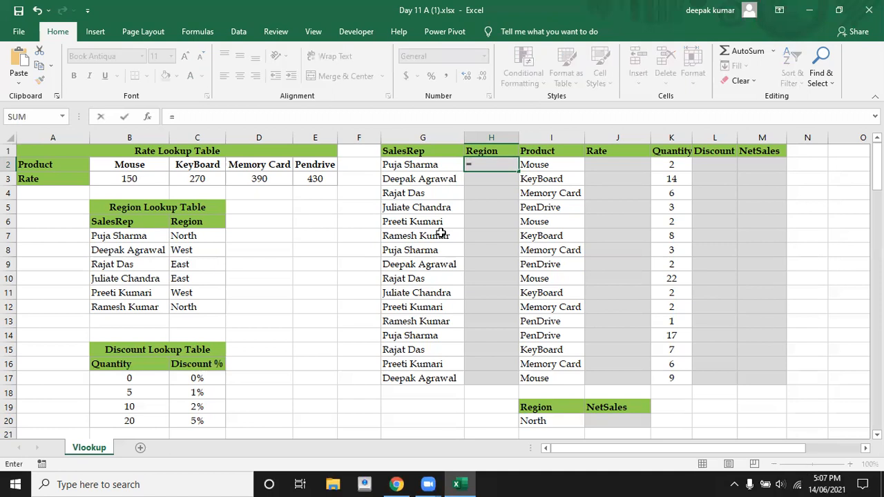
text(vl)
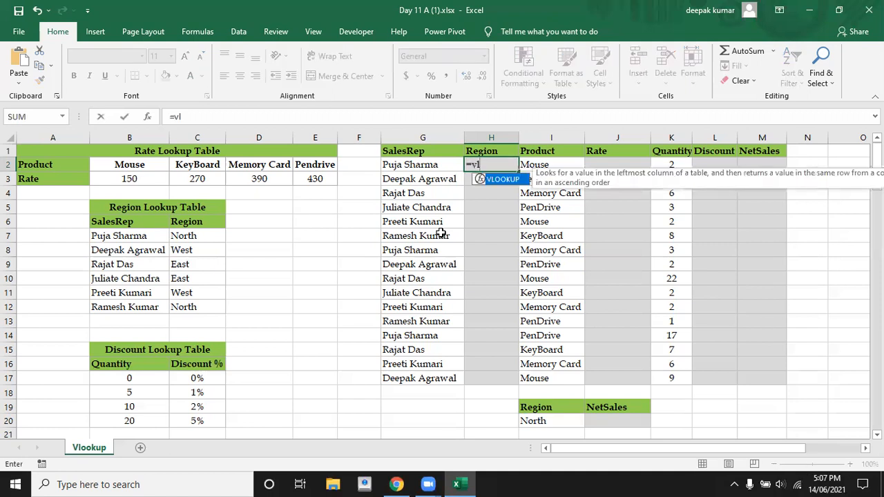
key(Tab)
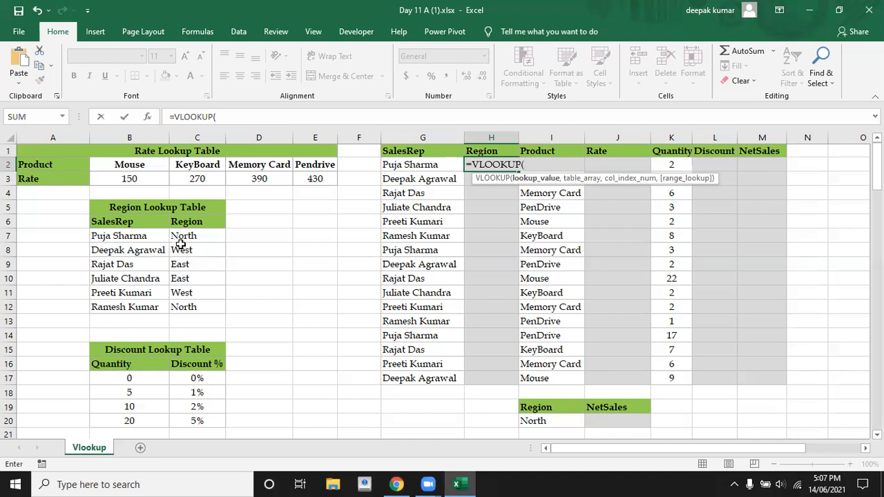
click(405, 165)
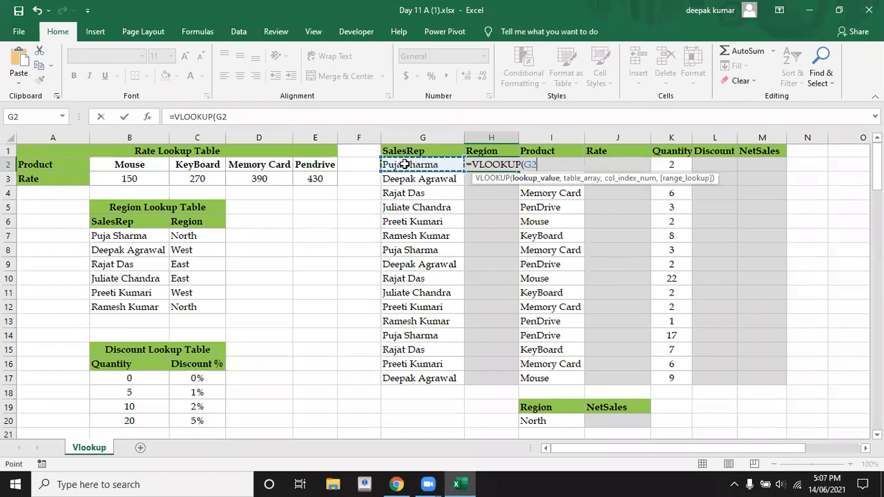
text(,)
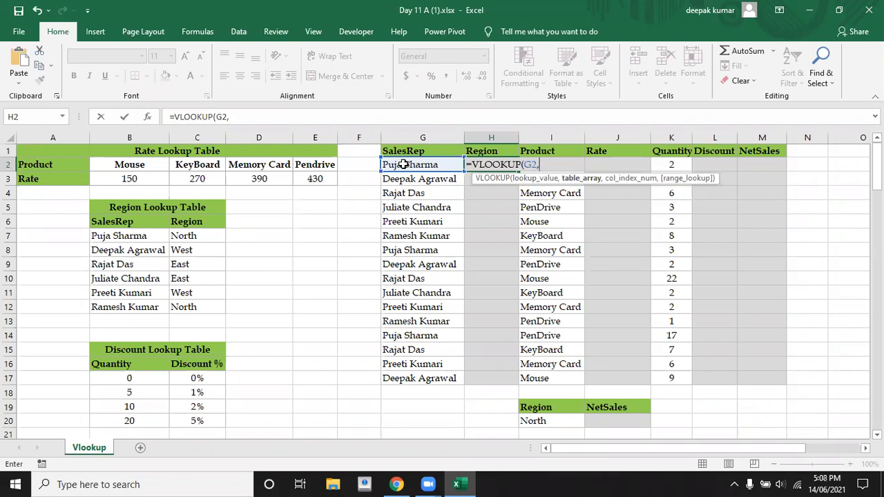
- Set the formula's table array to the Region Lookup Table, headings included, as the absolute range $B$6:$C$12
click(114, 221)
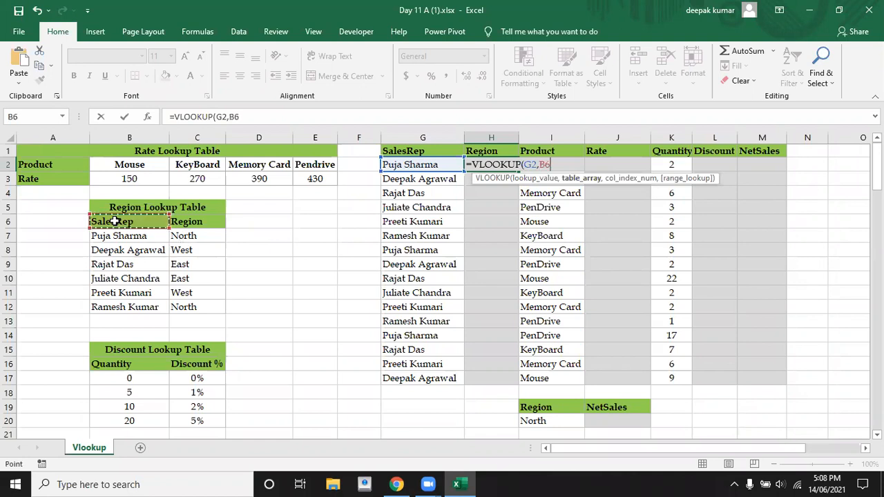
key(shift+Right)
key(shift+Down)
key(shift+Down)
key(shift+Down)
key(shift+Down)
key(shift+Down)
key(shift+Down)
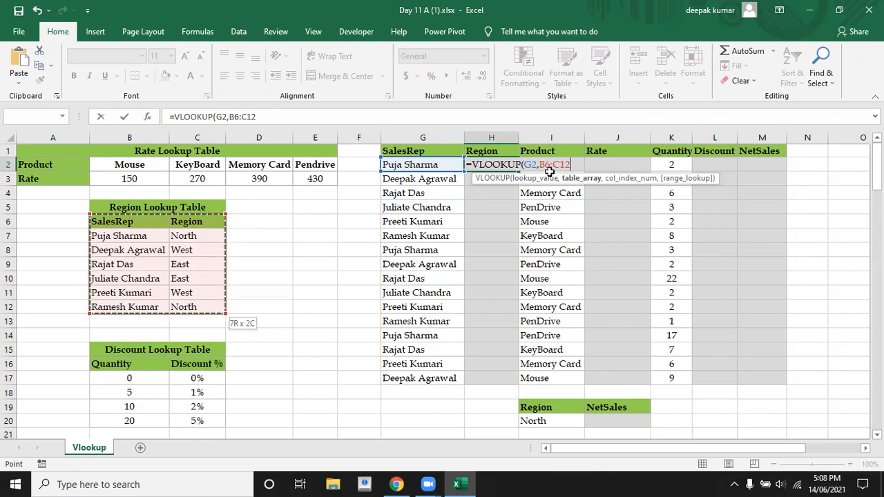
key(F4)
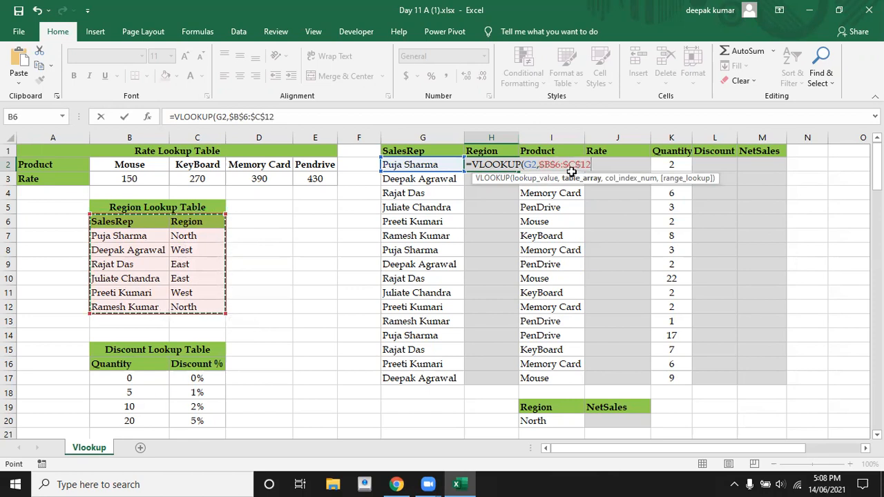
- Finish the VLOOKUP in H2 with column index 2 and range lookup 0, and fill it down the Region column to H17
text(,)
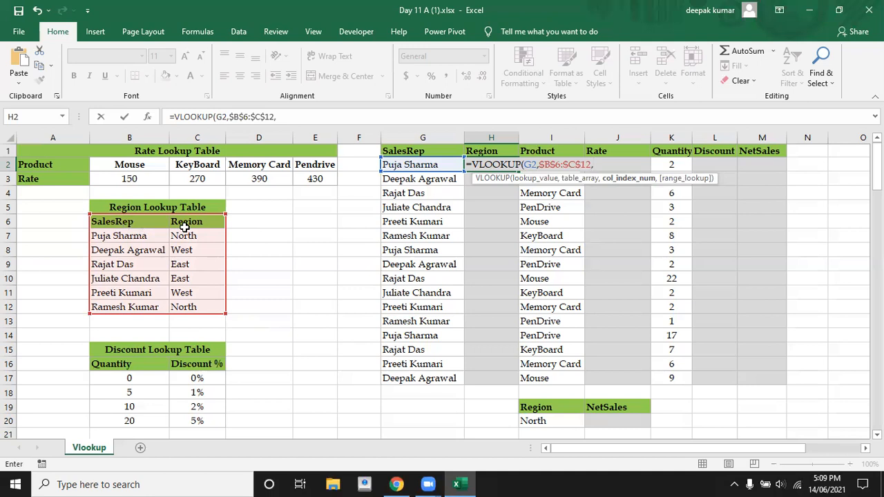
text(2,)
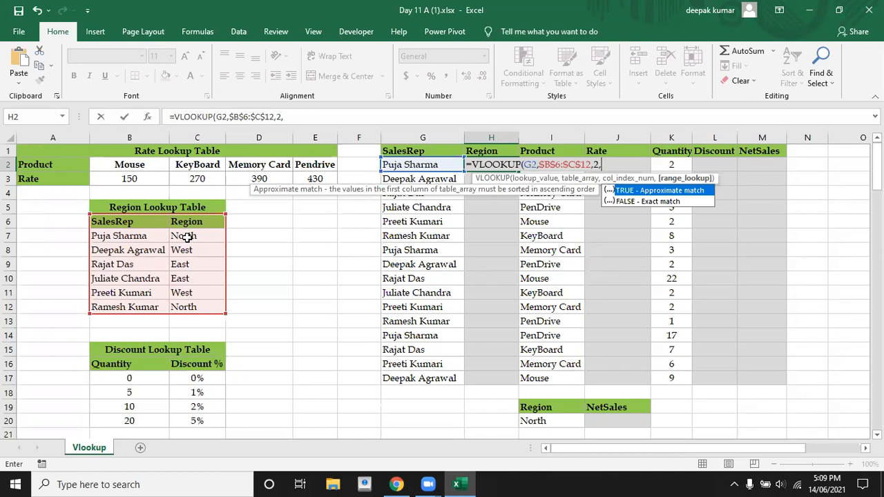
text(0))
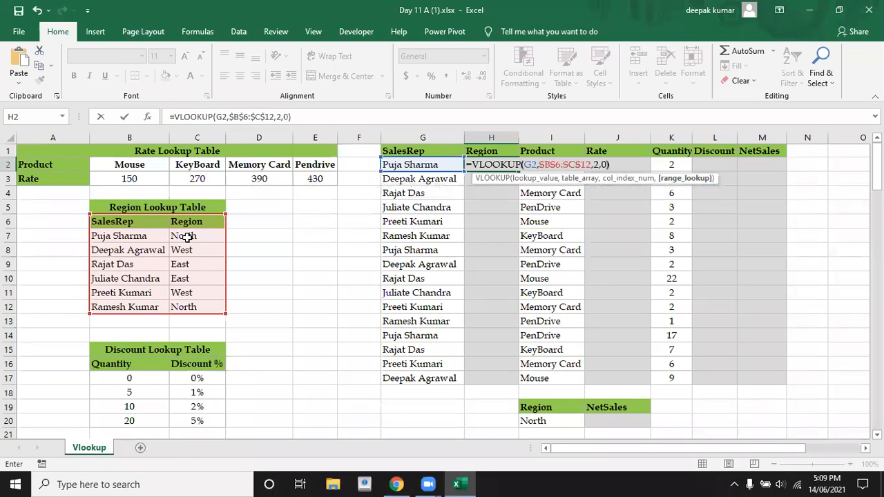
key(Return)
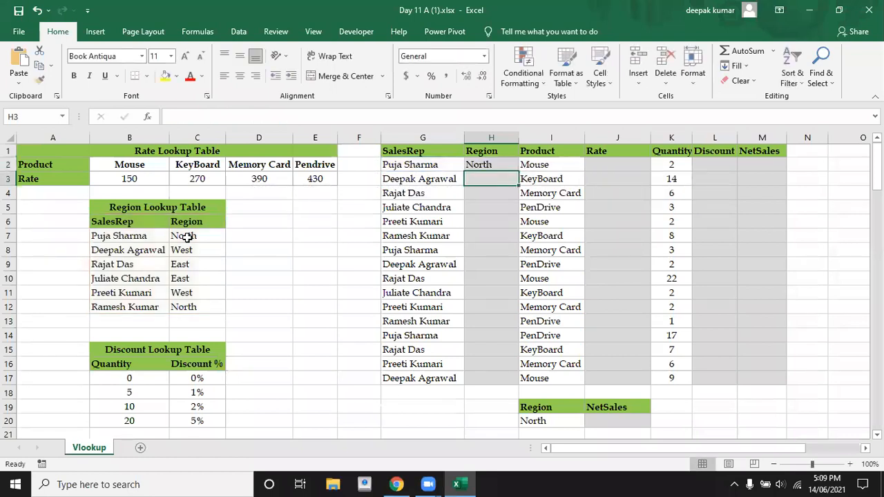
click(490, 166)
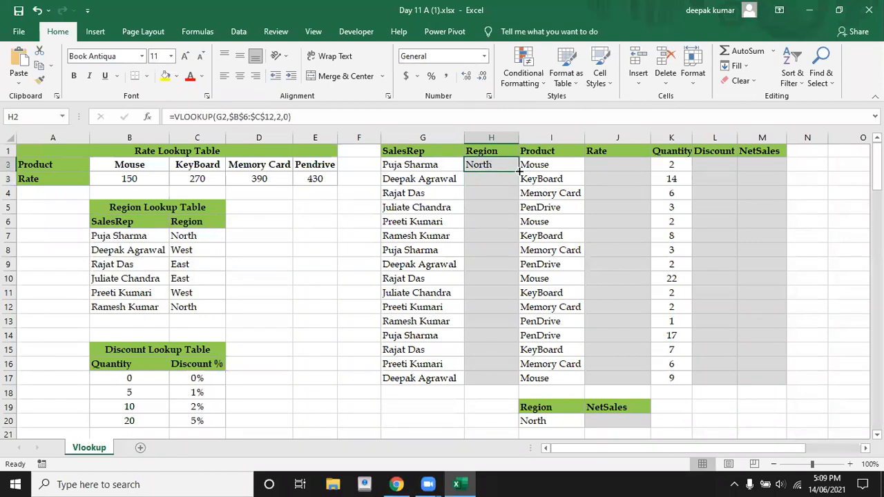
drag(519, 170, 519, 384)
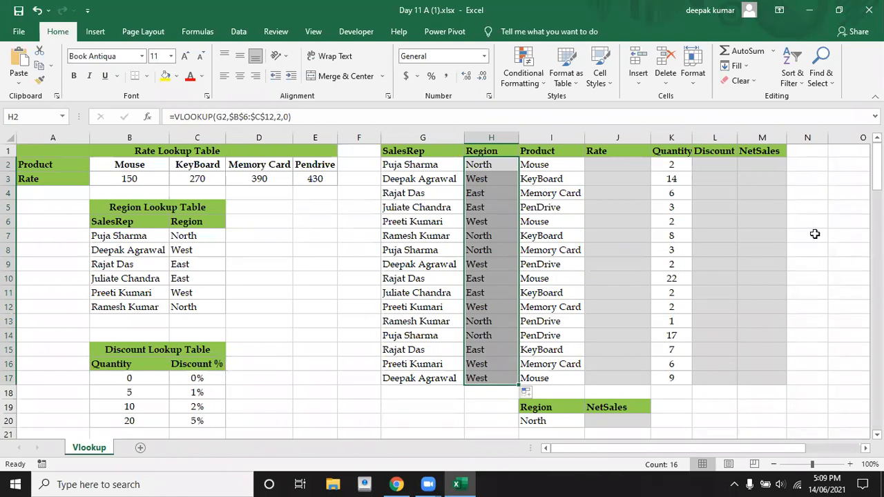
click(611, 166)
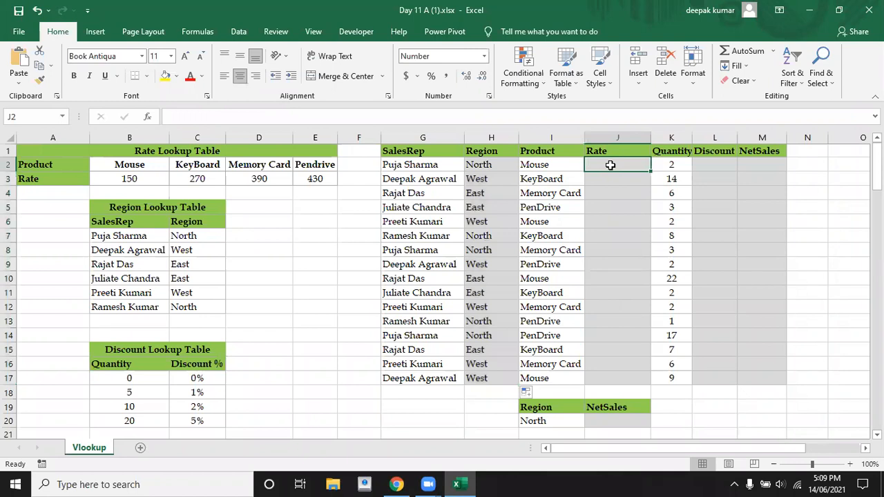
text(=vl)
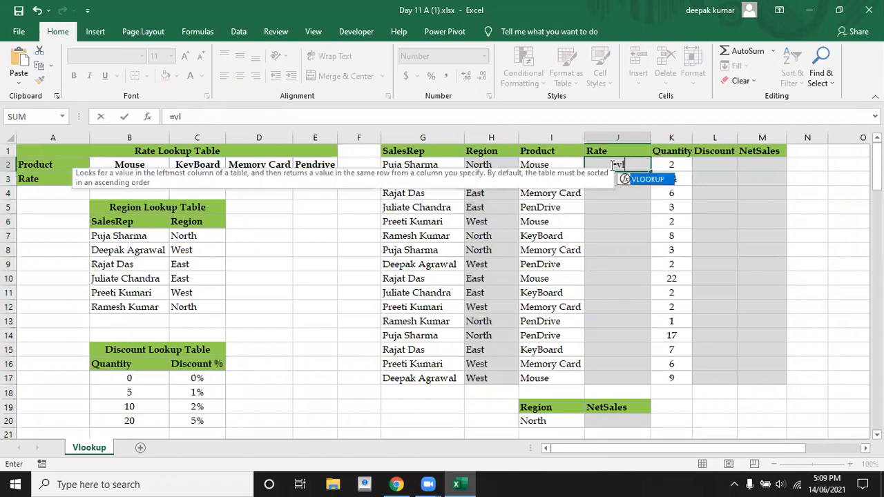
key(Tab)
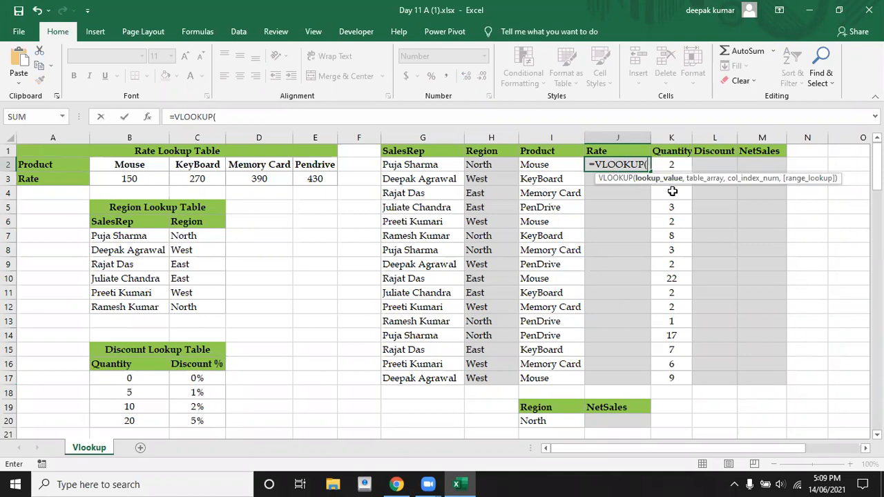
key(Escape)
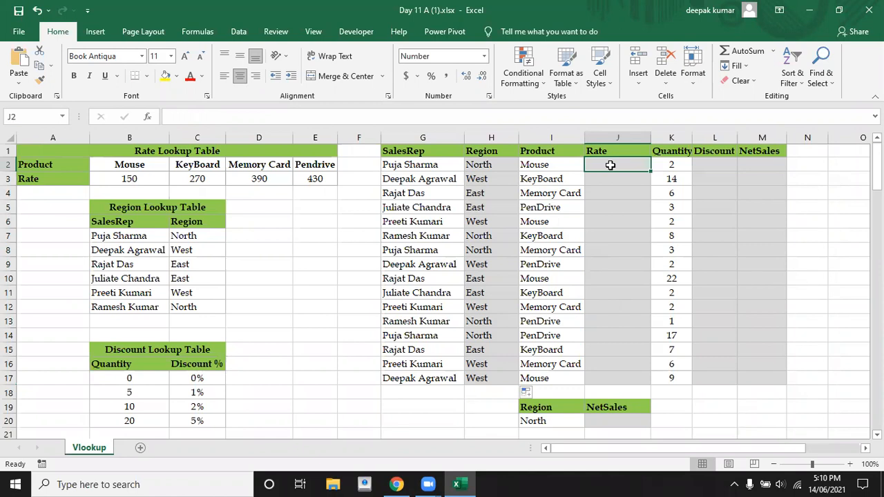
- Examine how the Product and Rate rows of the Rate Lookup Table are laid out horizontally
click(146, 178)
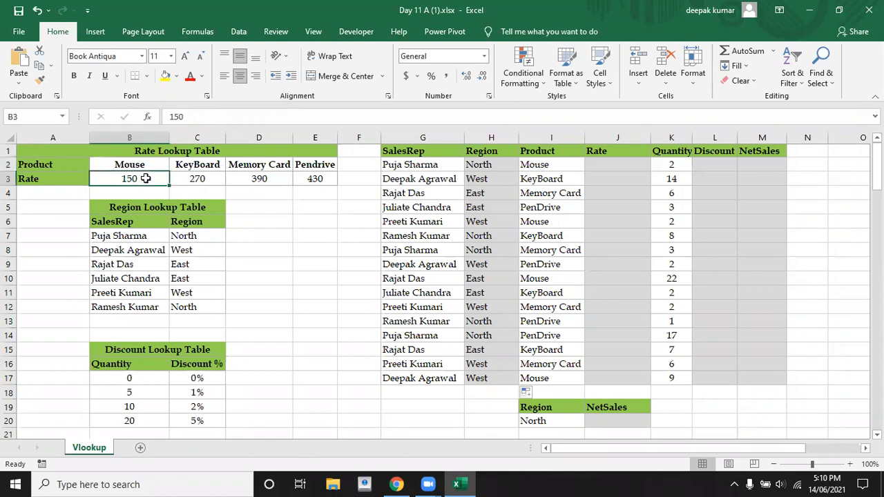
click(39, 164)
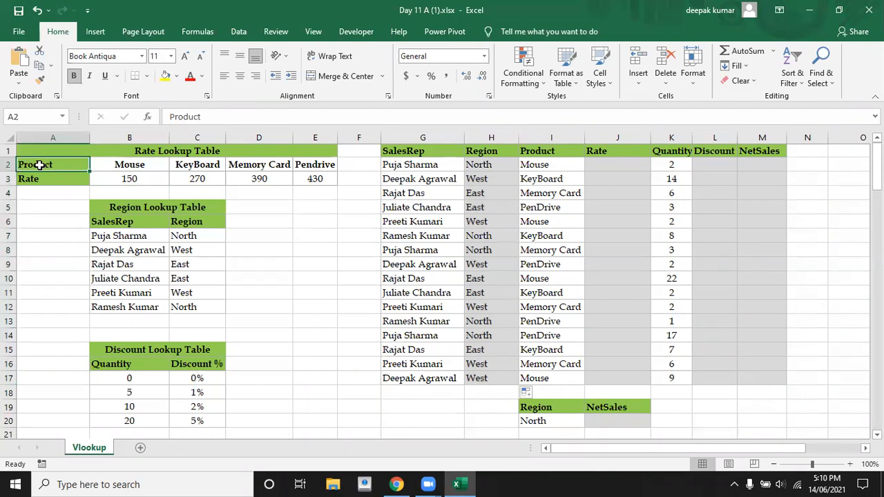
click(30, 179)
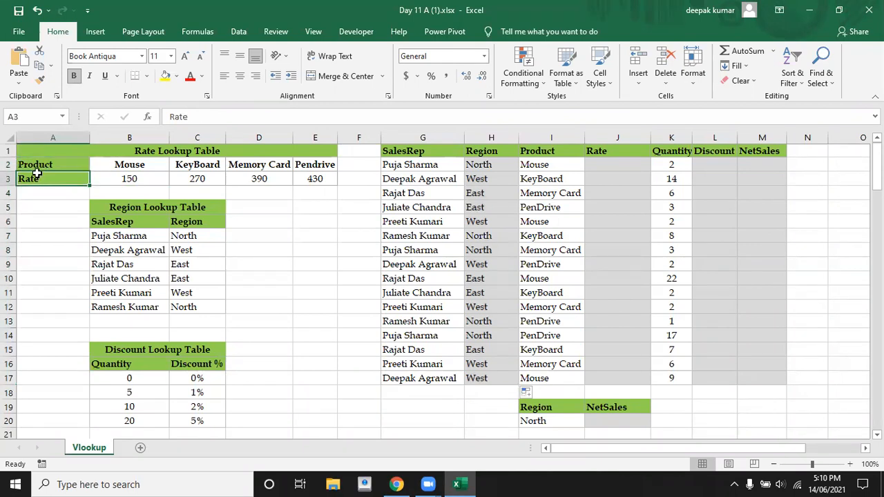
click(36, 165)
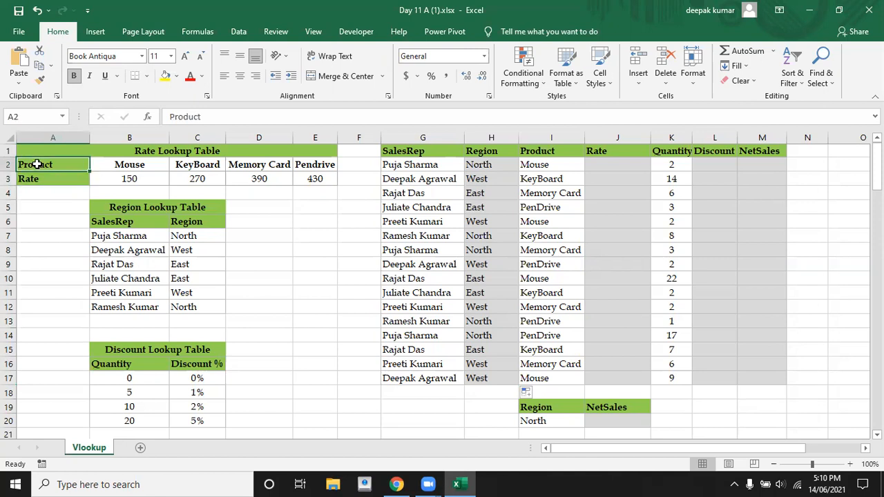
drag(36, 164, 242, 184)
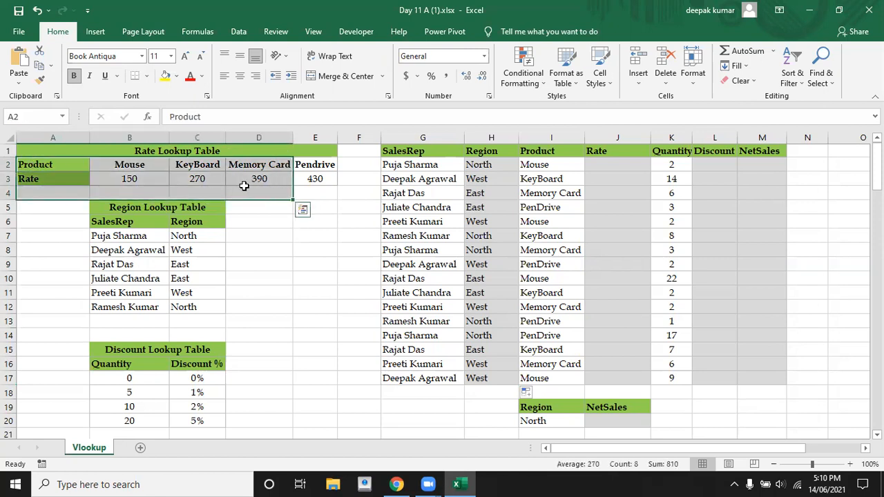
- Start an HLOOKUP formula in the first Rate cell, J2, with the product in I2 as the lookup value
click(599, 167)
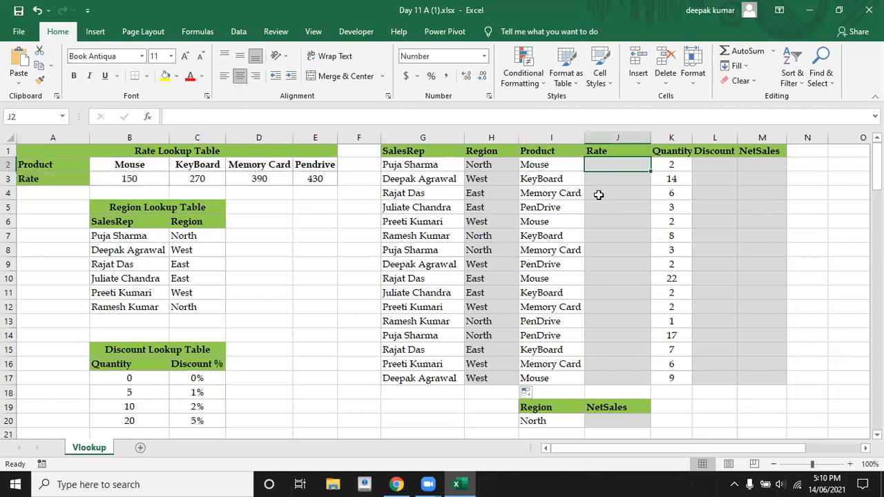
text(=)
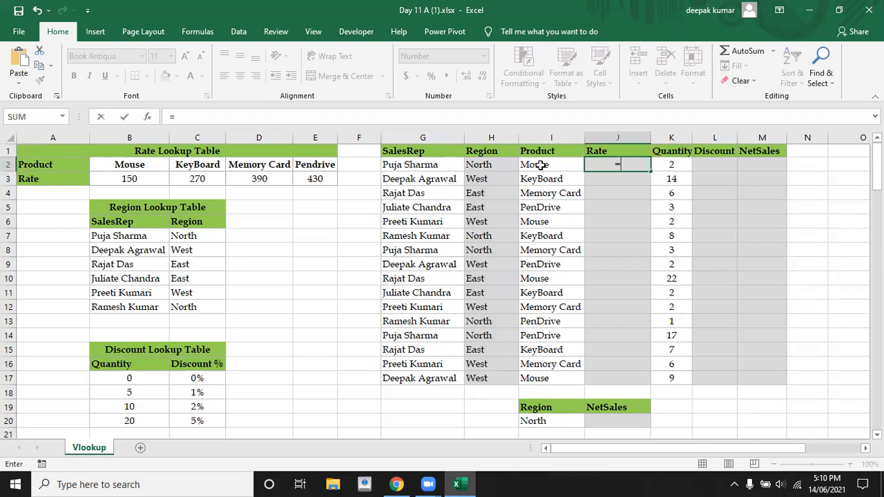
text(hl)
key(Tab)
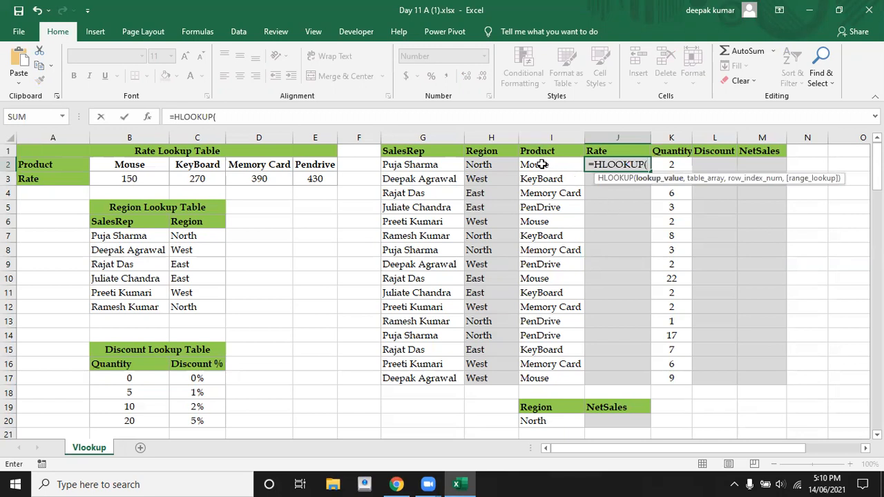
click(542, 164)
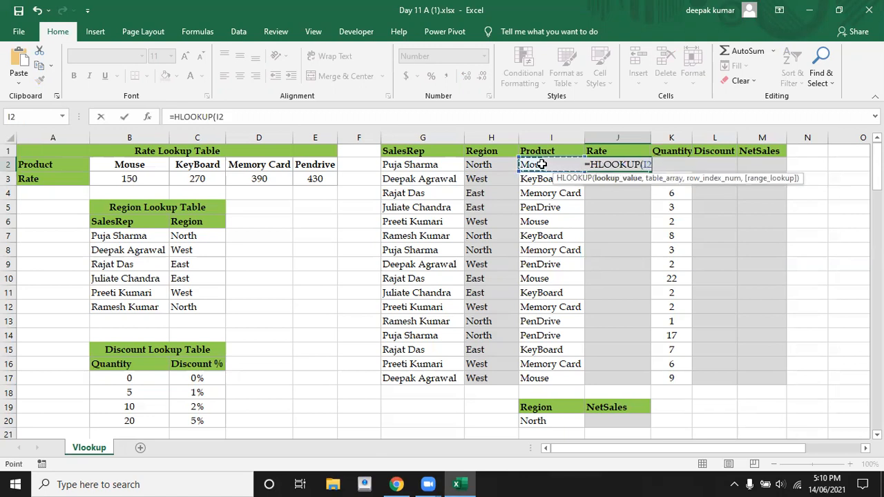
text(,)
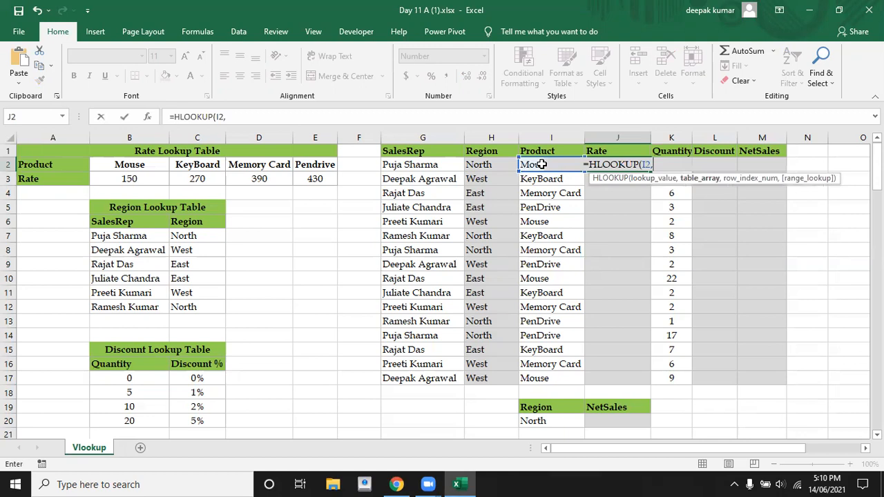
- Set the HLOOKUP table array to the Rate Lookup Table's Product and Rate rows as the absolute range $A$2:$E$3
click(25, 166)
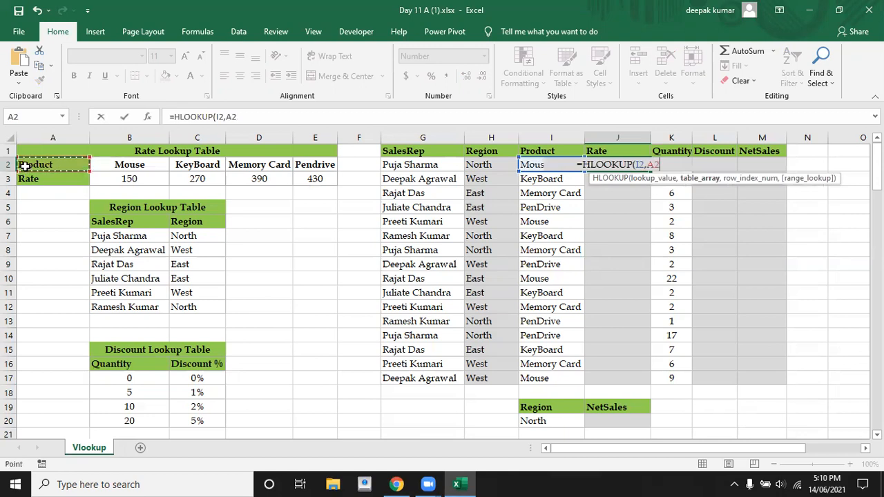
drag(24, 166, 325, 165)
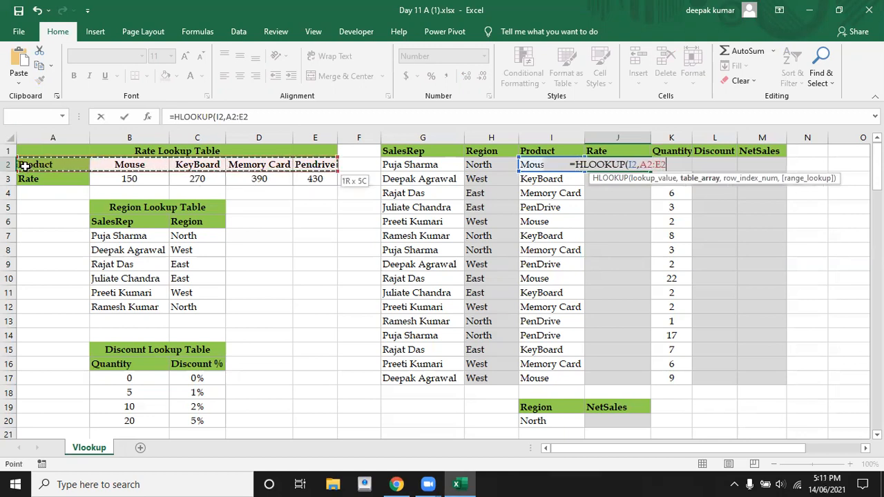
key(shift+Down)
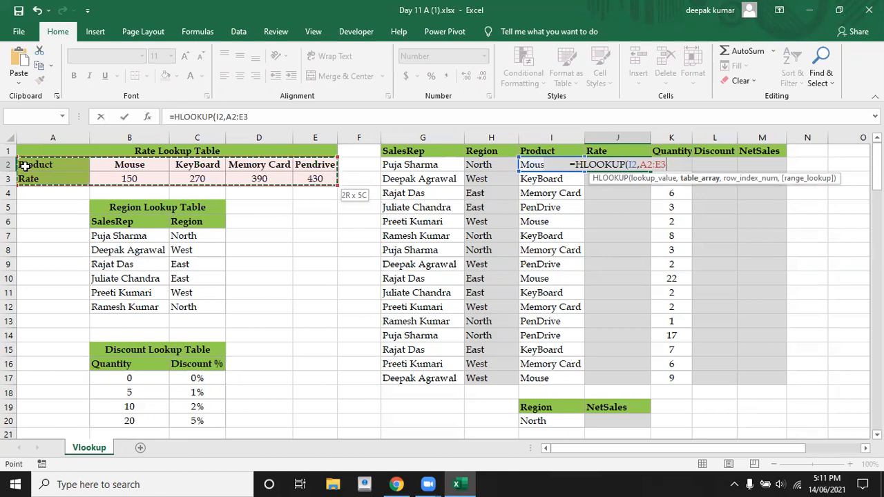
key(F4)
text(,)
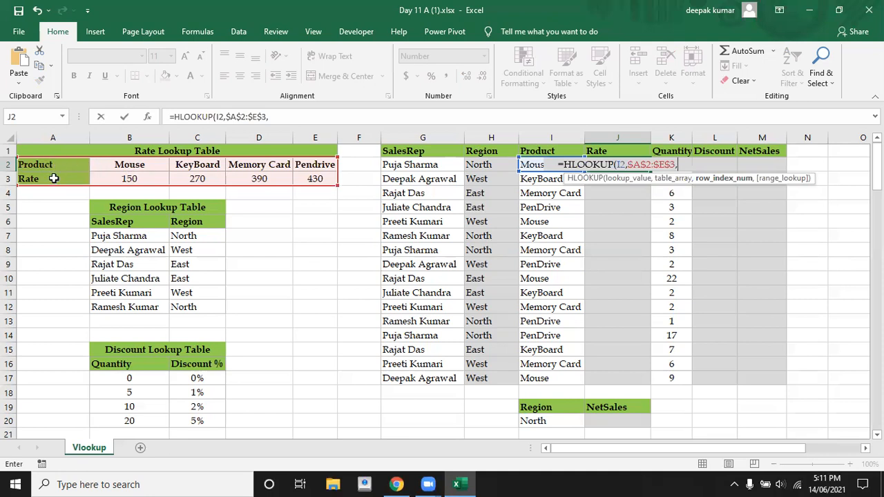
- Finish the HLOOKUP in J2 with row index 2 and range lookup 0, and fill it down the Rate column to J17
text(2)
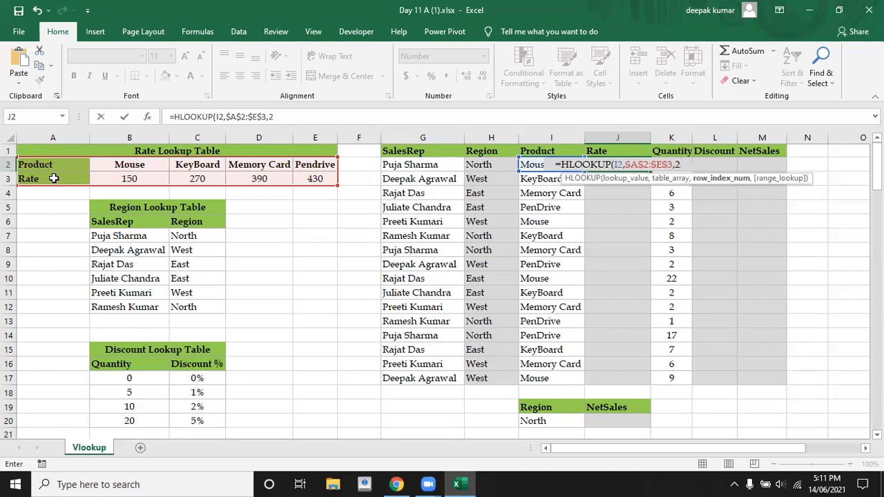
text(,)
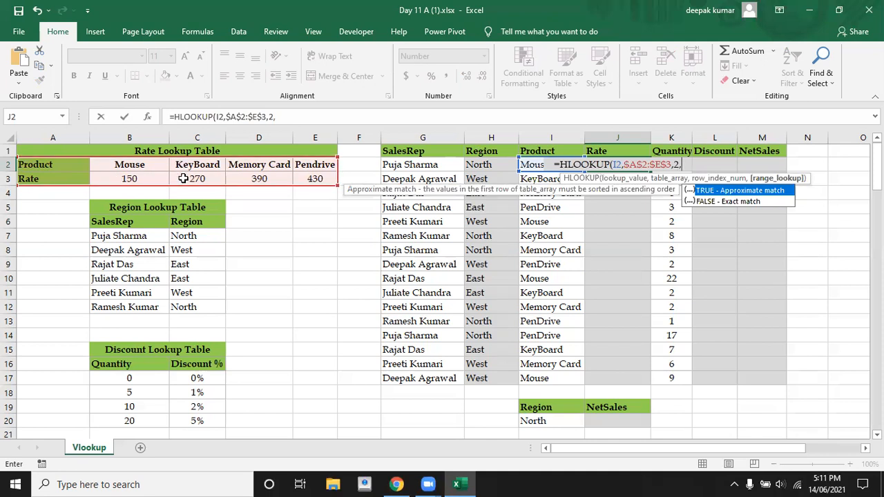
text(0)
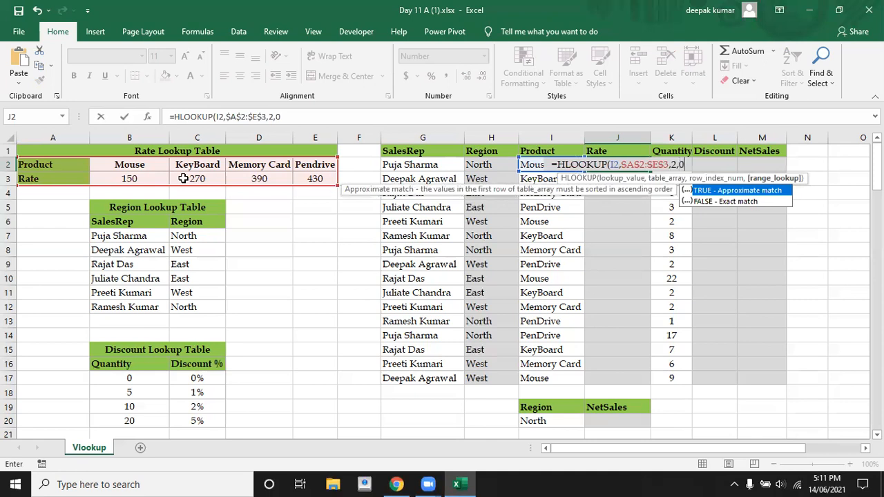
text())
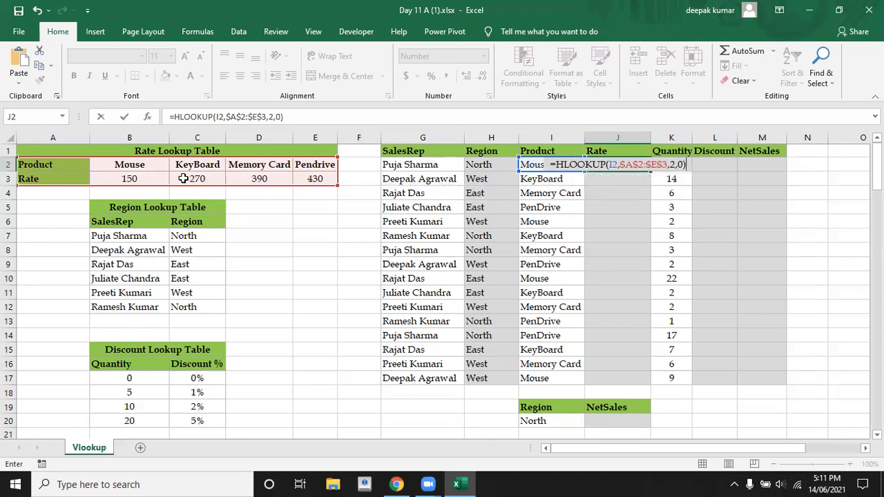
key(Return)
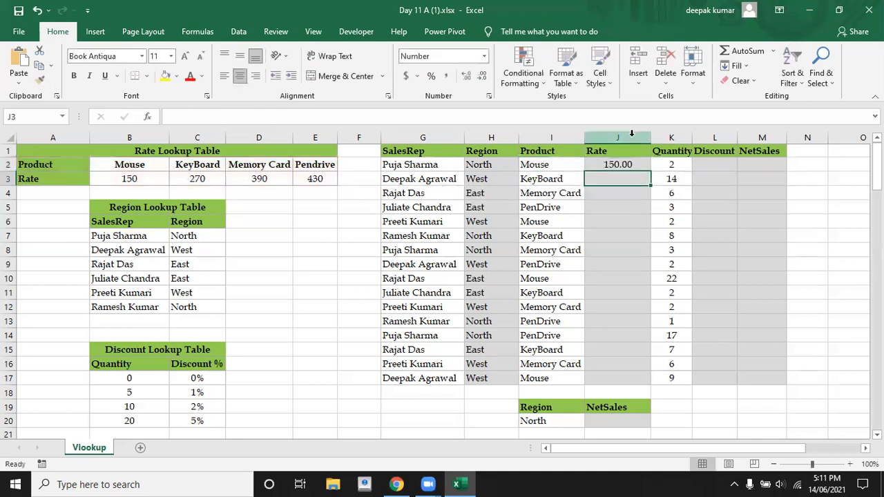
click(636, 164)
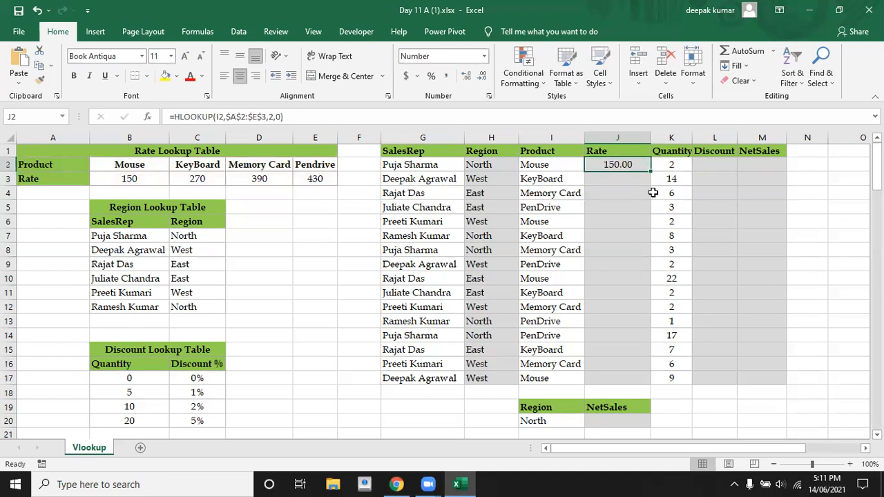
drag(651, 170, 666, 380)
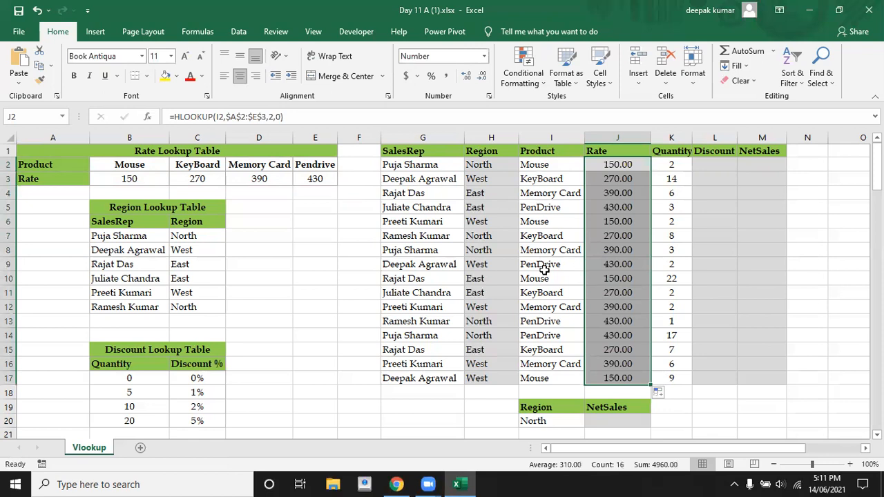
- Compare the sales table's Quantity column with the Quantity column of the Discount Lookup Table
click(712, 166)
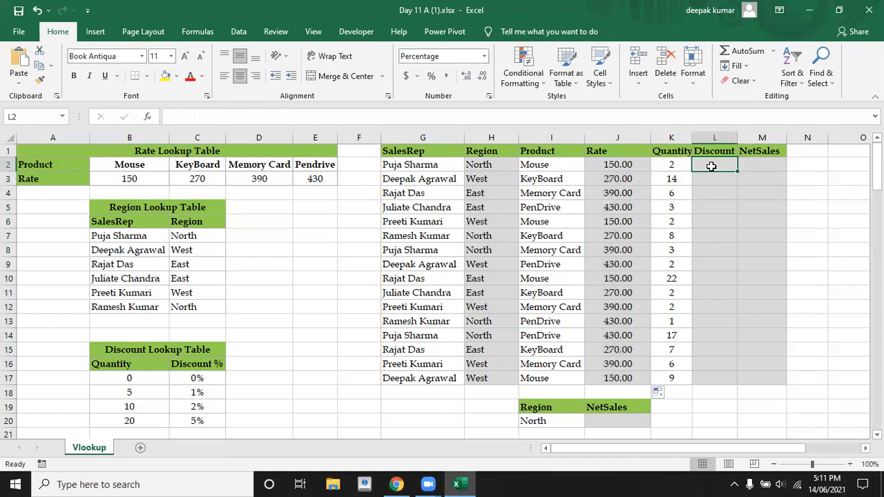
click(133, 379)
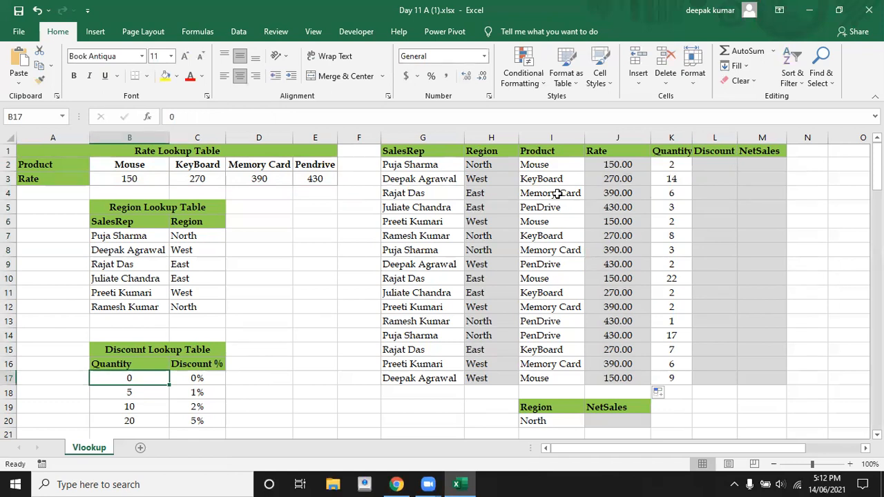
click(680, 151)
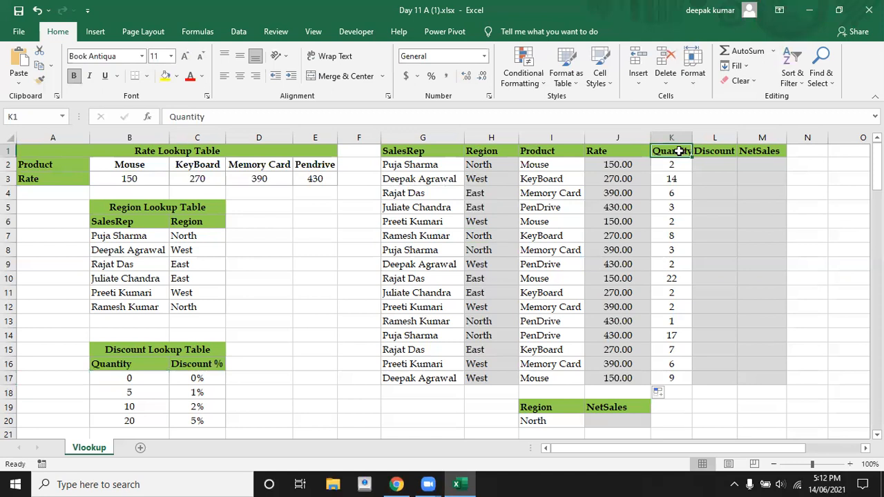
click(132, 364)
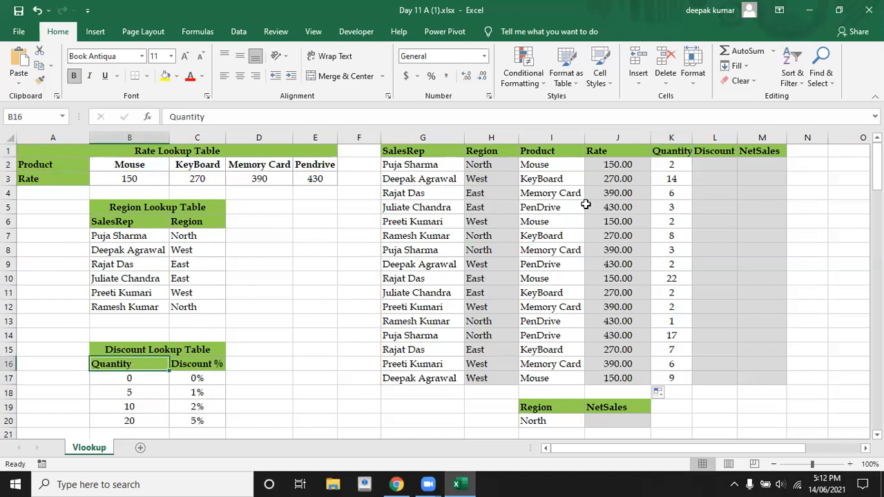
click(709, 162)
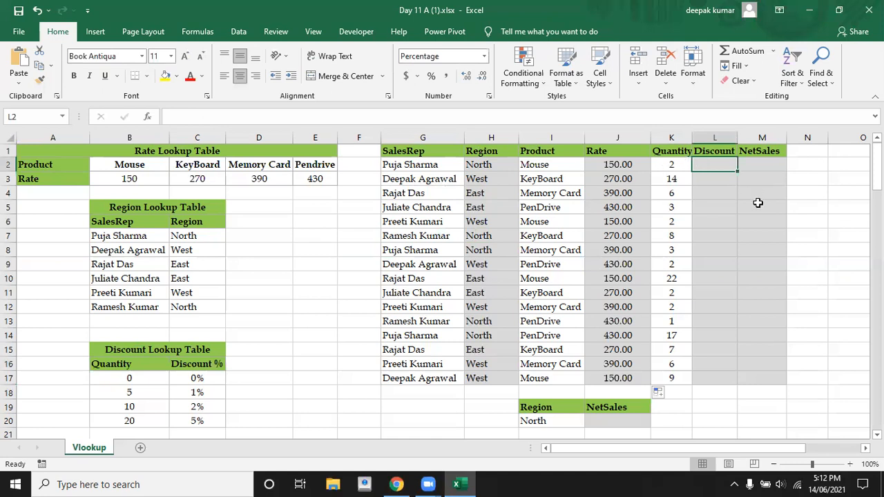
text(=vl)
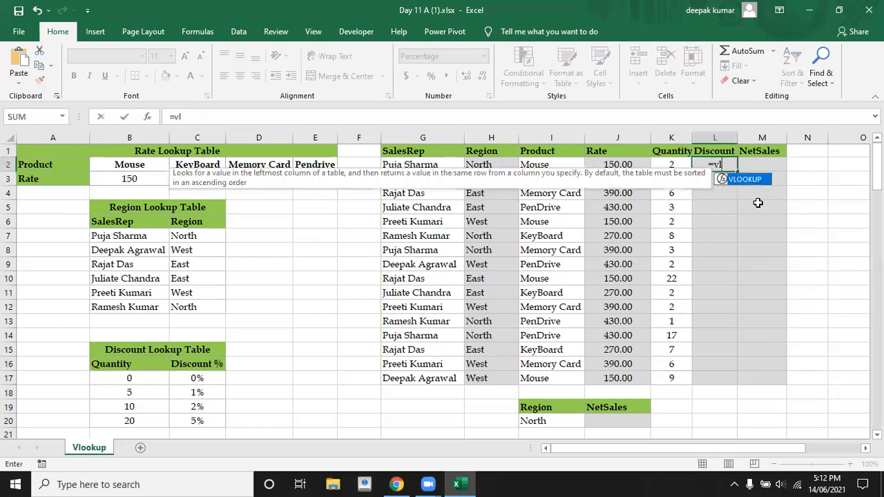
key(Tab)
key(Escape)
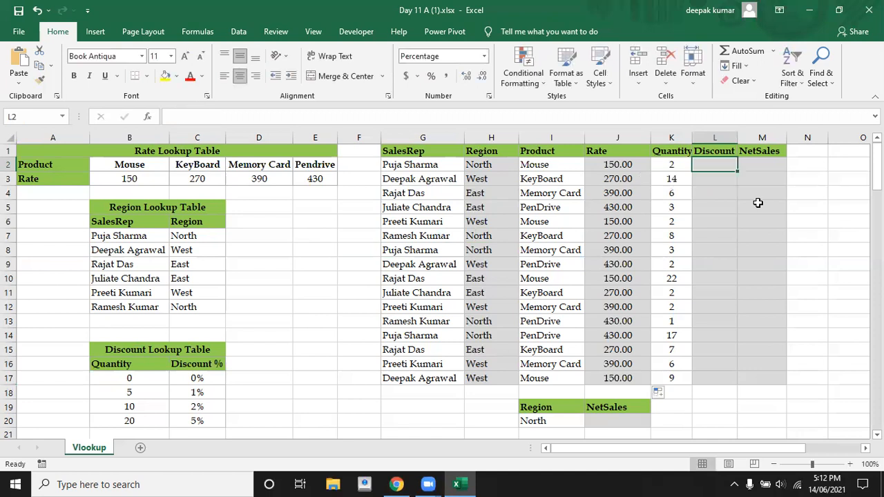
- Turn on text wrapping for the first Discount cell, L2, and start a VLOOKUP there with quantity K2 as the lookup value
click(330, 57)
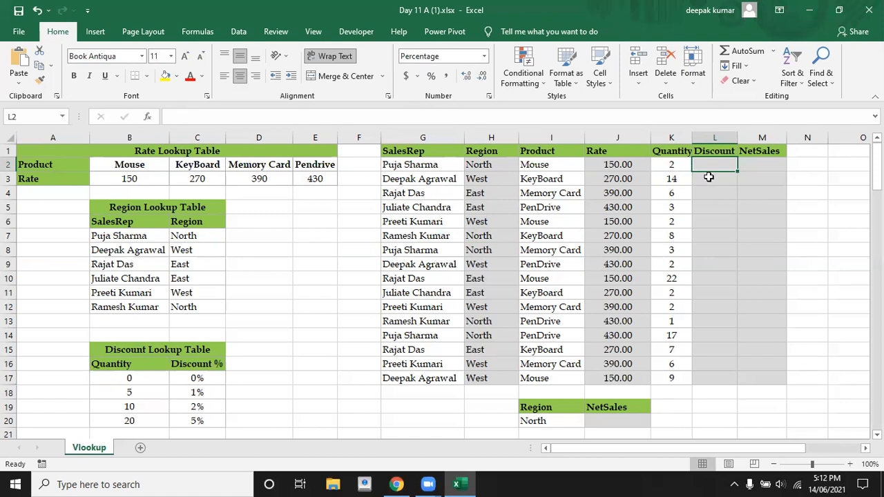
text(=vl)
key(Tab)
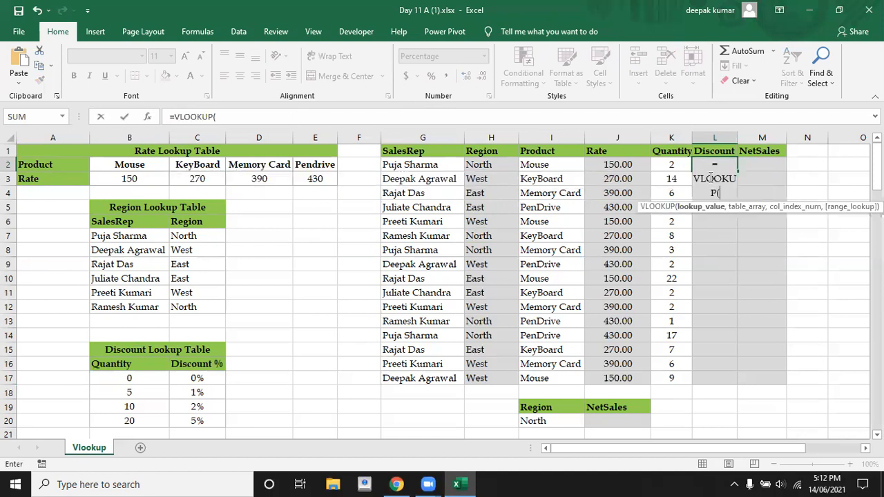
click(671, 165)
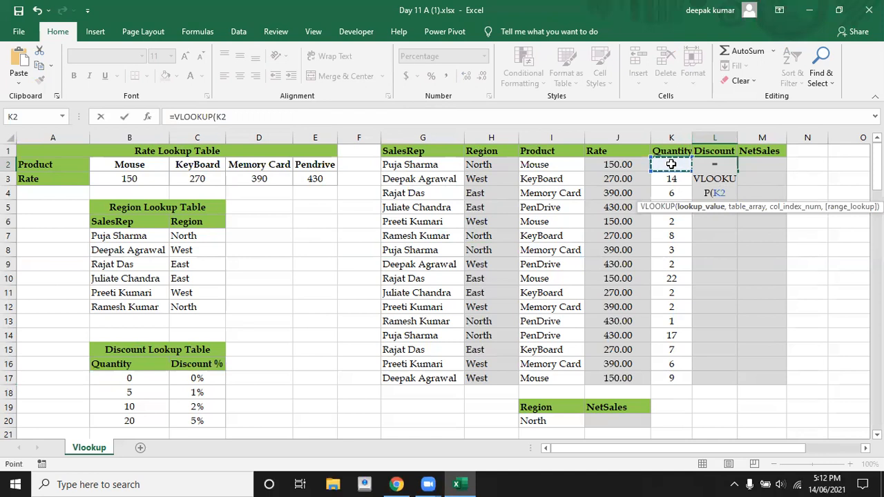
text(,)
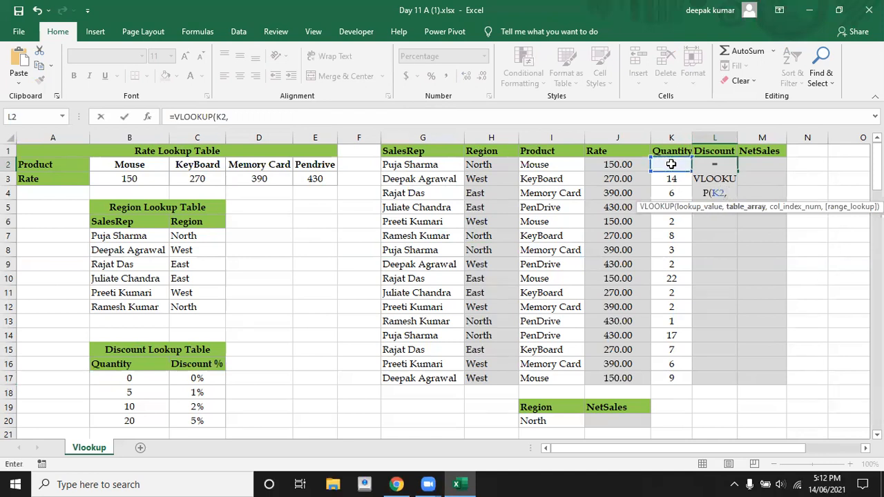
- Set the VLOOKUP table array to the Discount Lookup Table, headers included, as the absolute range $B$16:$C$20
click(129, 368)
key(shift+Right)
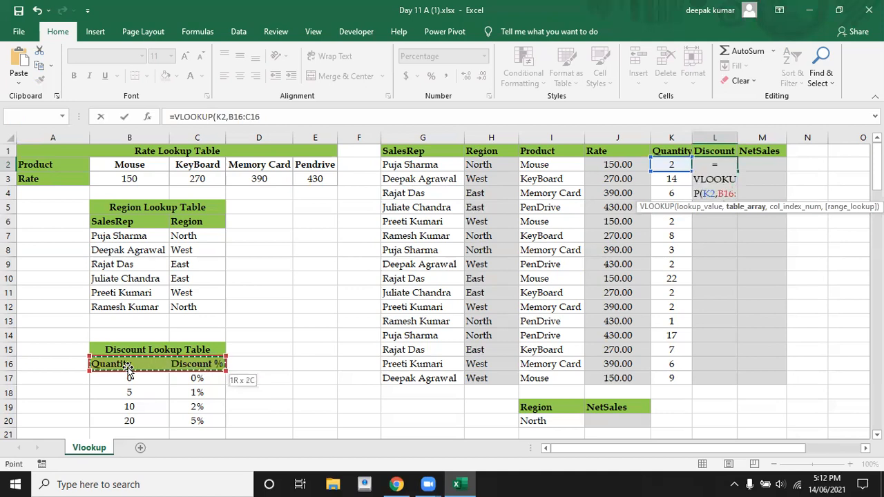
key(shift+Down)
key(shift+Down)
key(shift+Down)
key(shift+Down)
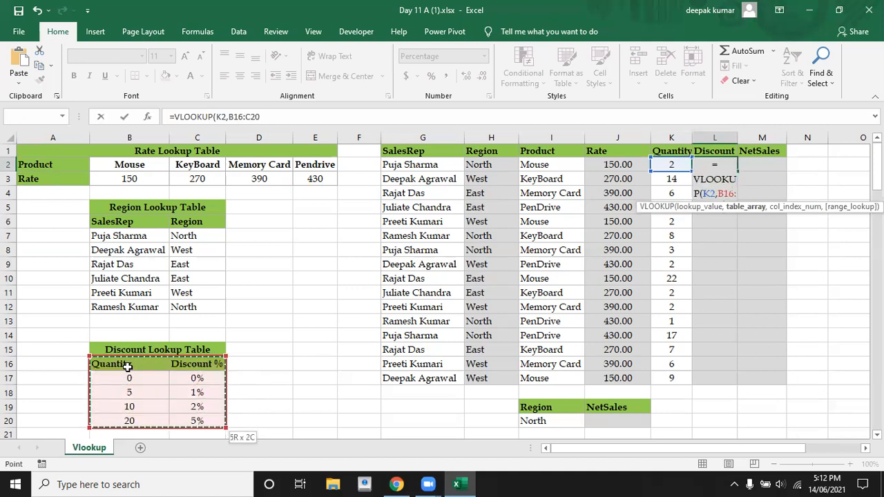
key(F4)
text(,)
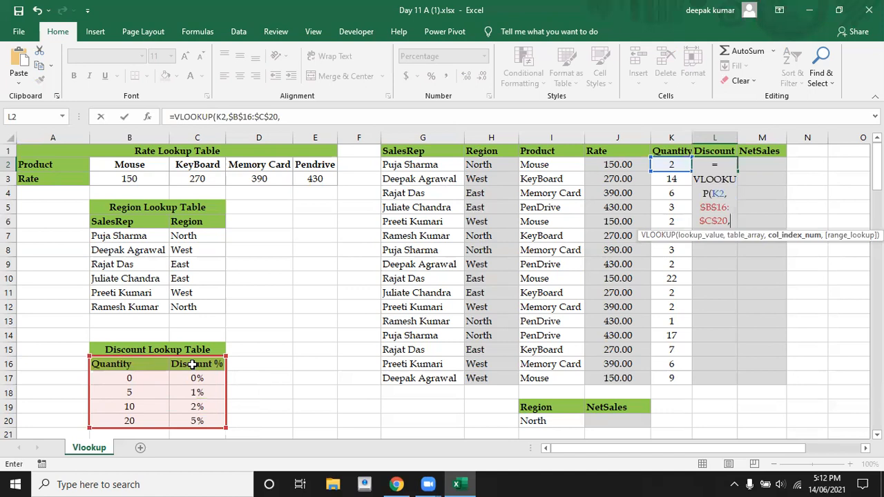
- Finish the VLOOKUP in L2 with column index 2 and range lookup 1 for an approximate match
text(2,0))
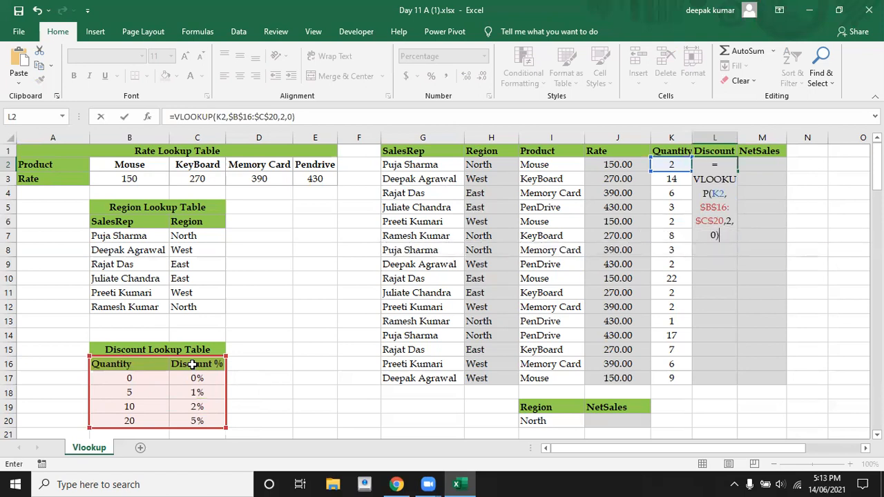
key(BackSpace)
key(BackSpace)
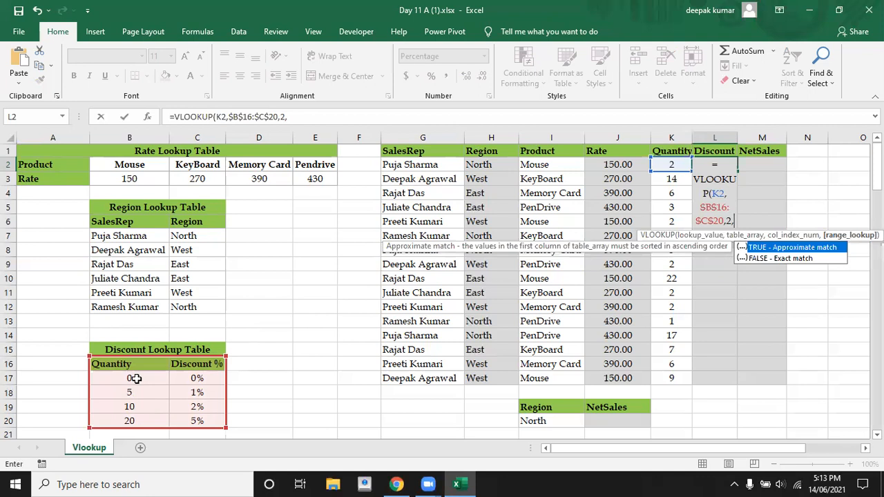
text(1)
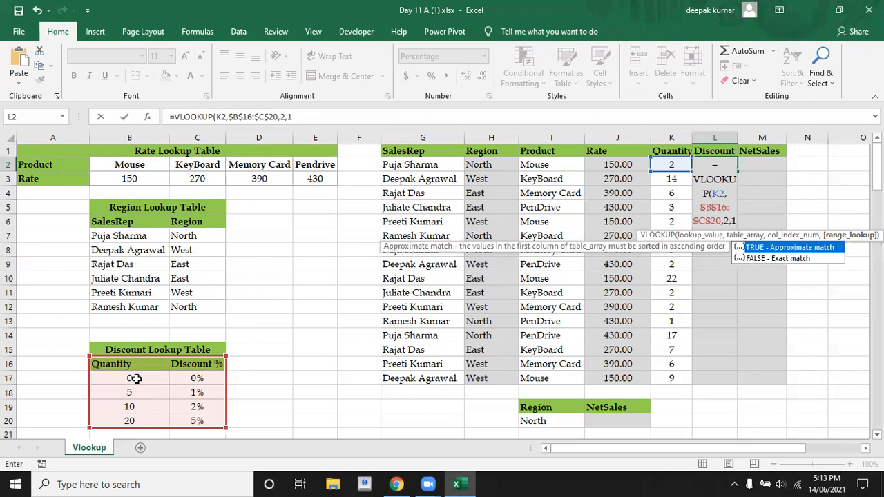
text())
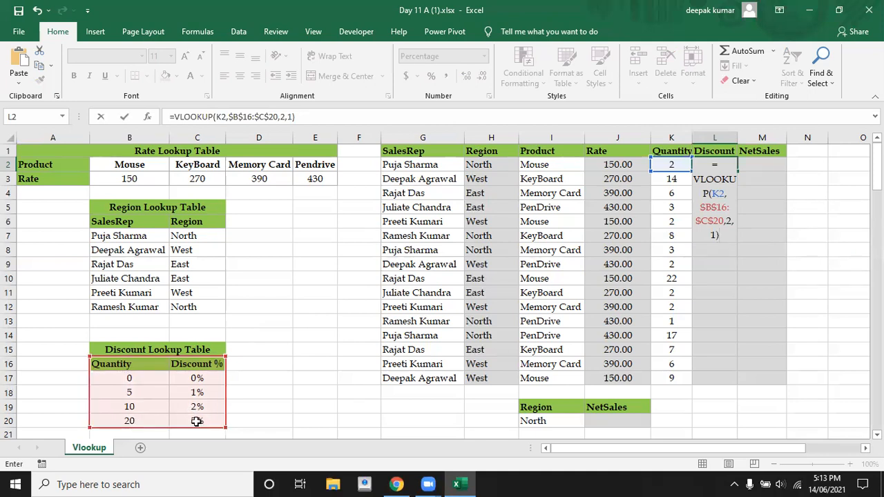
key(Return)
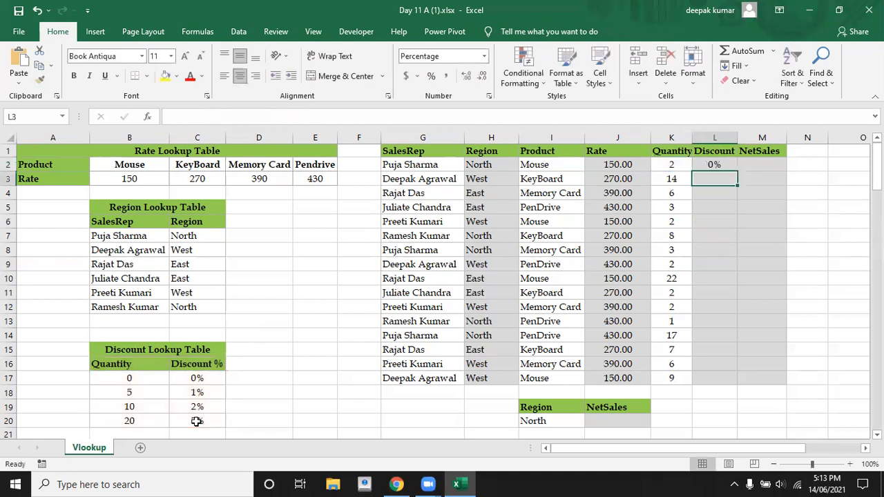
- Fill the L2 discount formula down the Discount column to L17
click(710, 167)
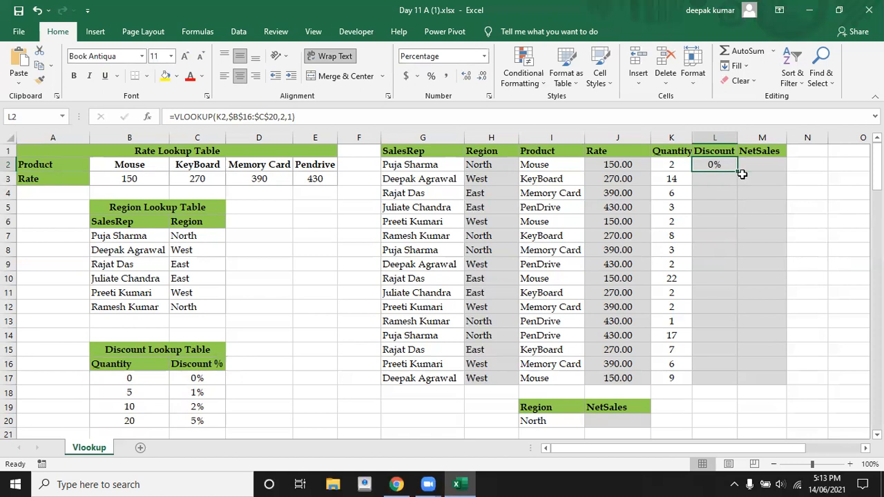
drag(739, 171, 739, 387)
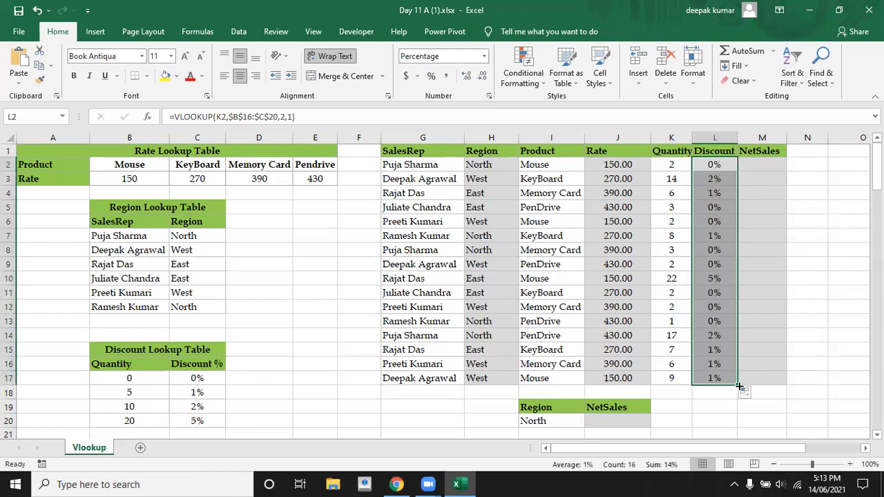
click(727, 398)
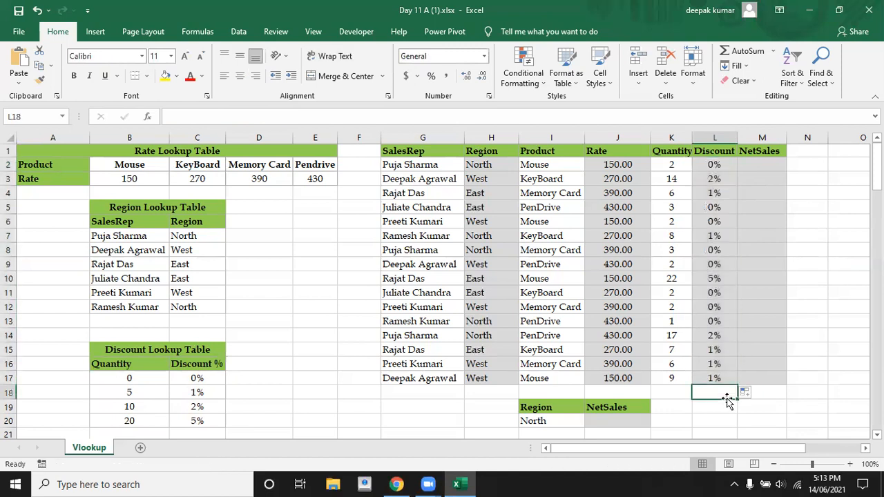
- Start the NetSales formula in M2 with quantity times rate in parentheses, =(K2*J2)
click(762, 168)
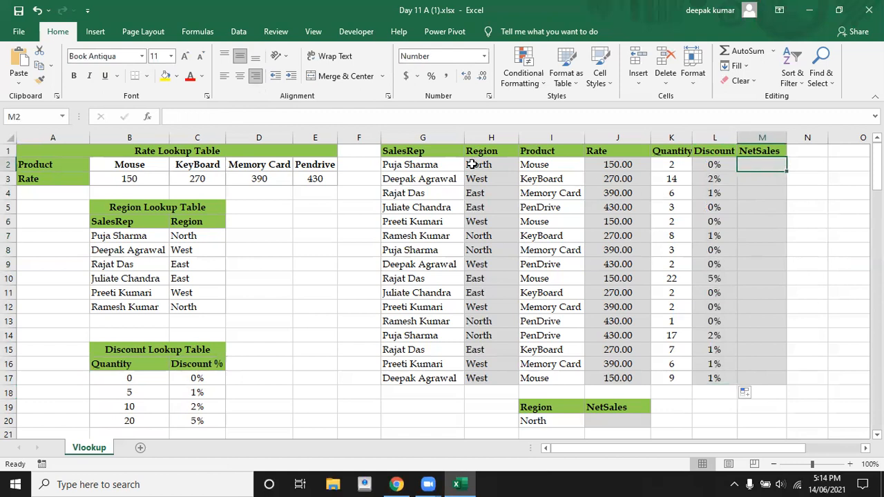
click(608, 165)
click(654, 164)
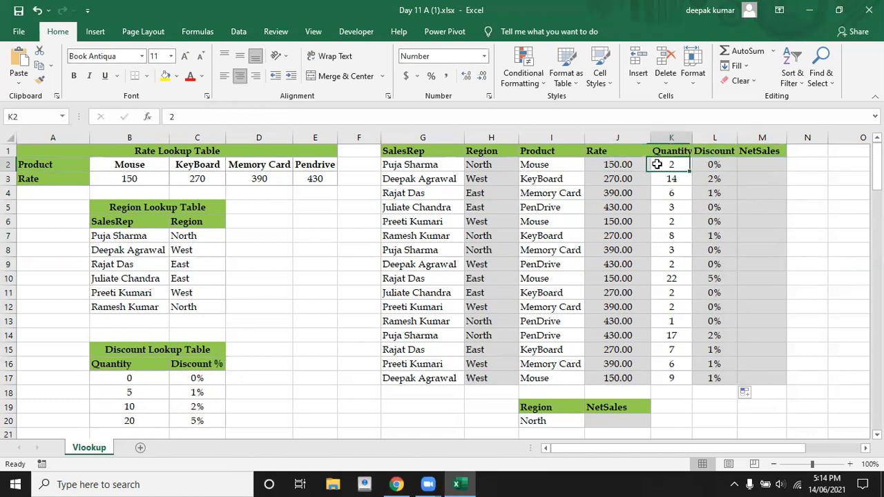
click(704, 161)
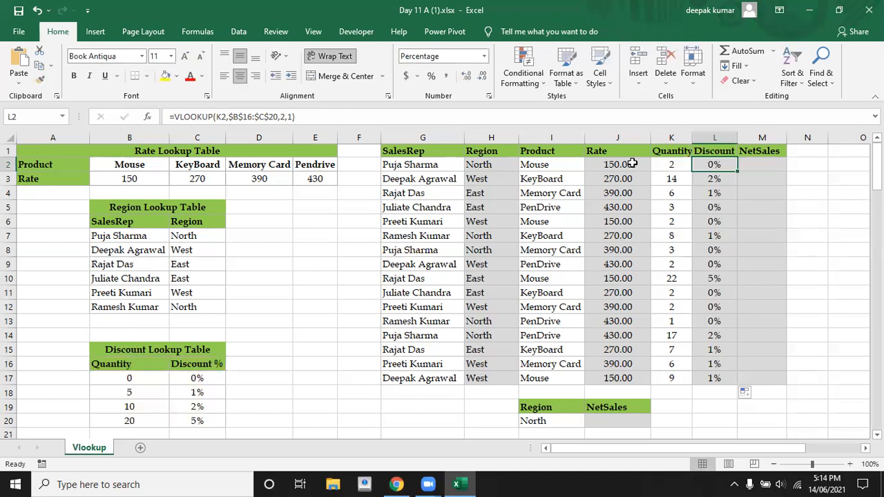
click(763, 163)
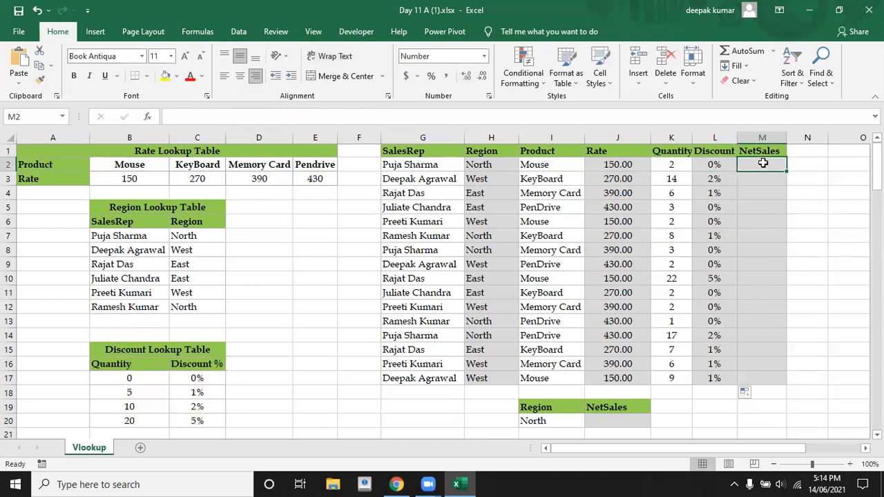
text(=)
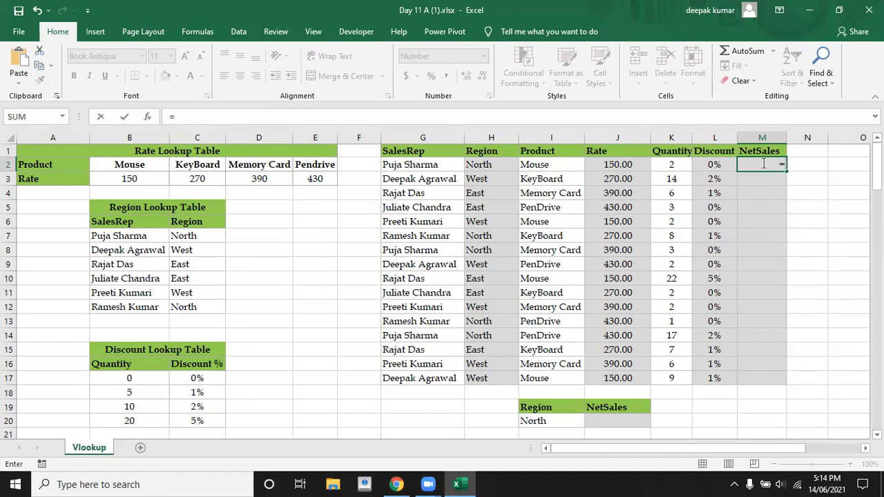
text(()
click(672, 163)
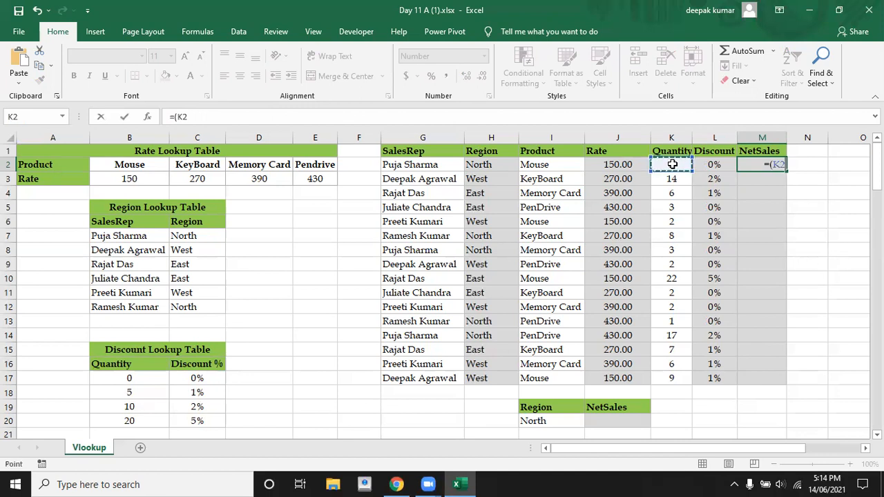
text(*)
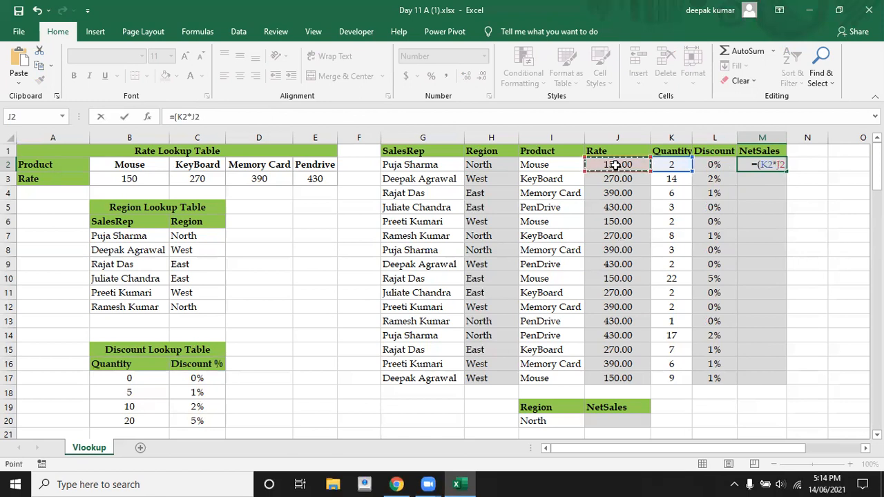
text())
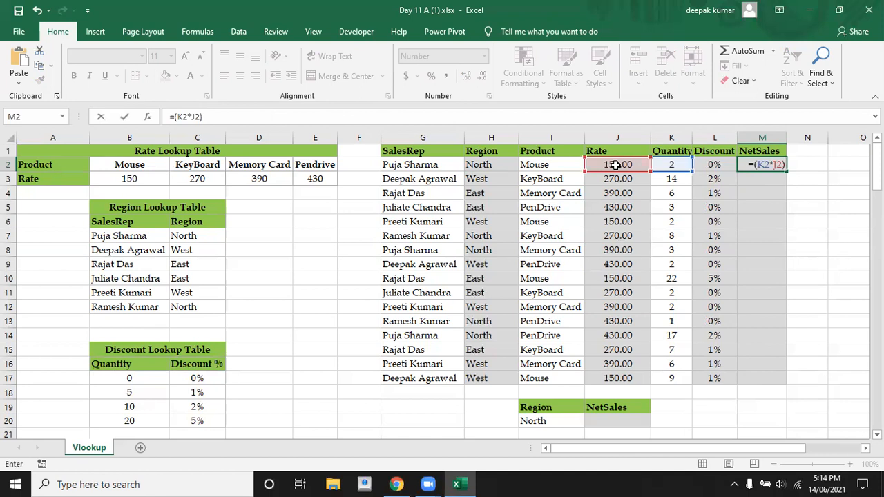
- Complete the M2 NetSales formula by subtracting the discount amount, giving =(K2*J2)-(K2*J2*L2)
text(-()
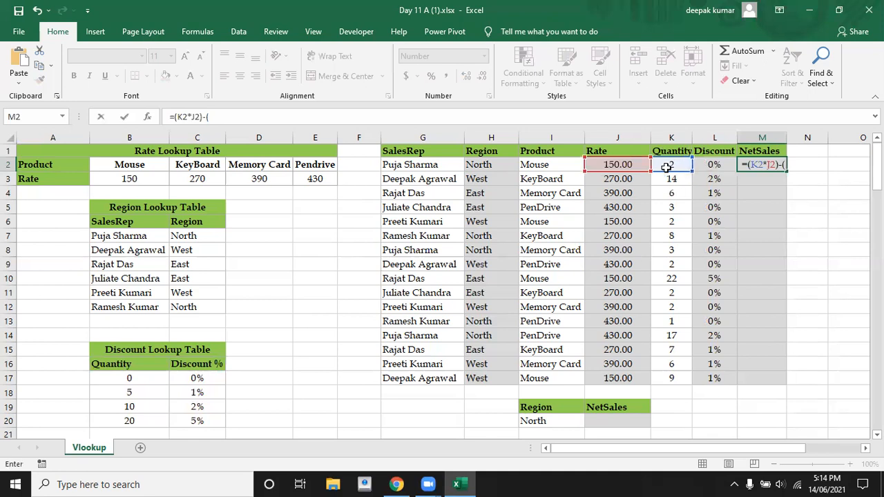
click(668, 165)
text(*)
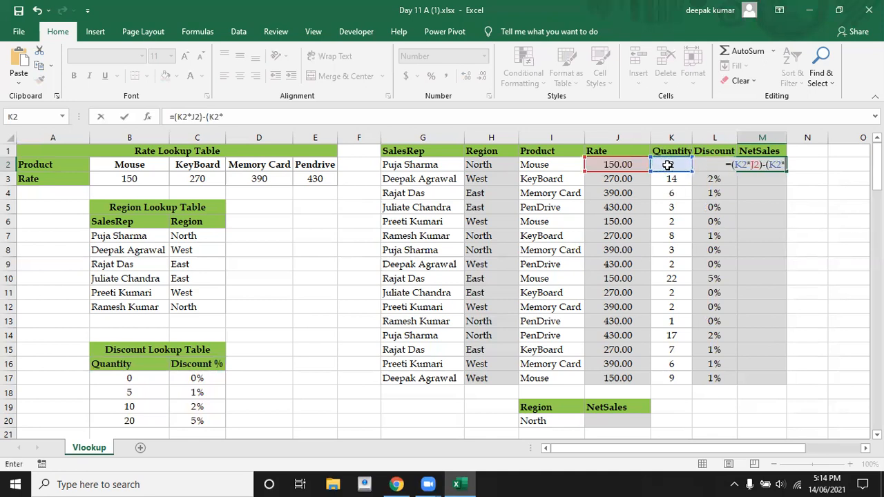
click(617, 165)
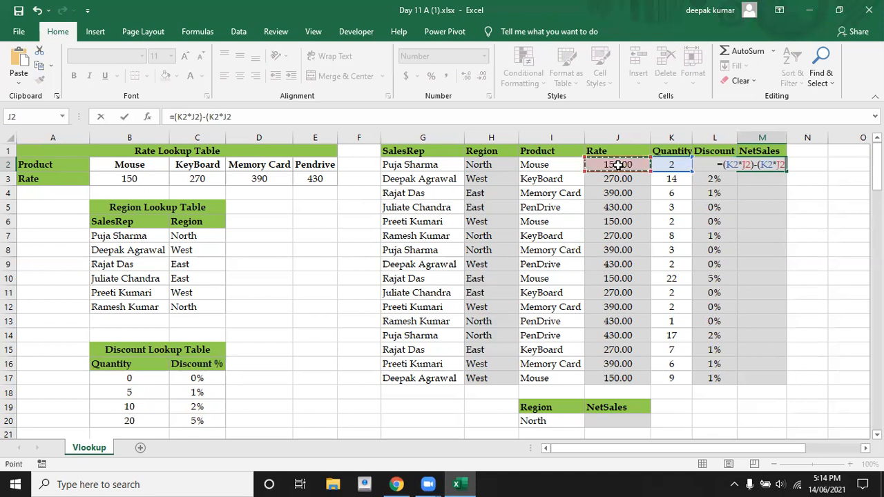
text(*)
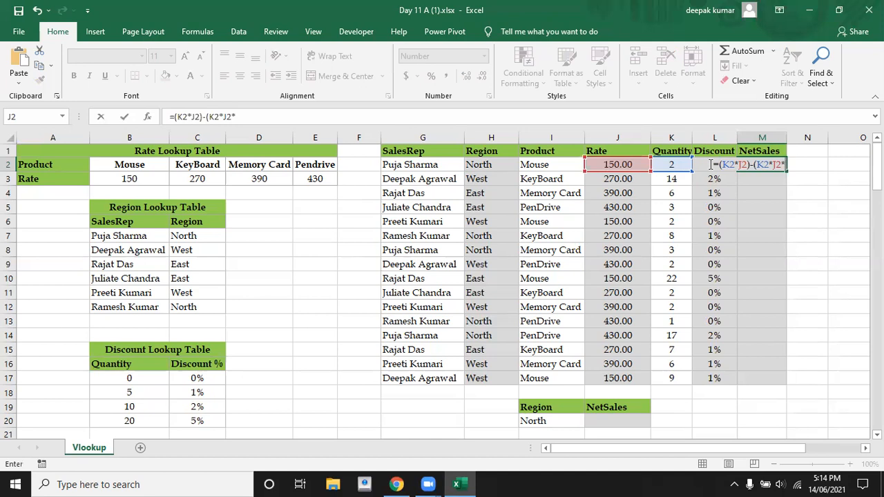
text(l2)
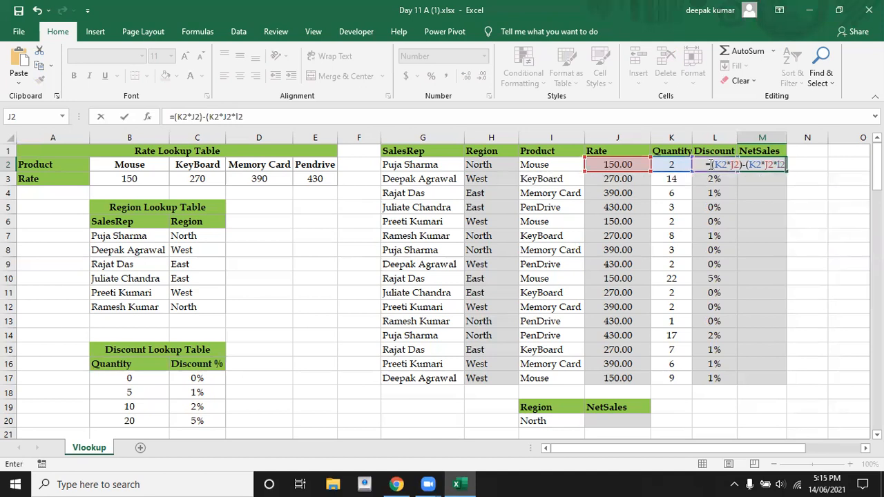
text())
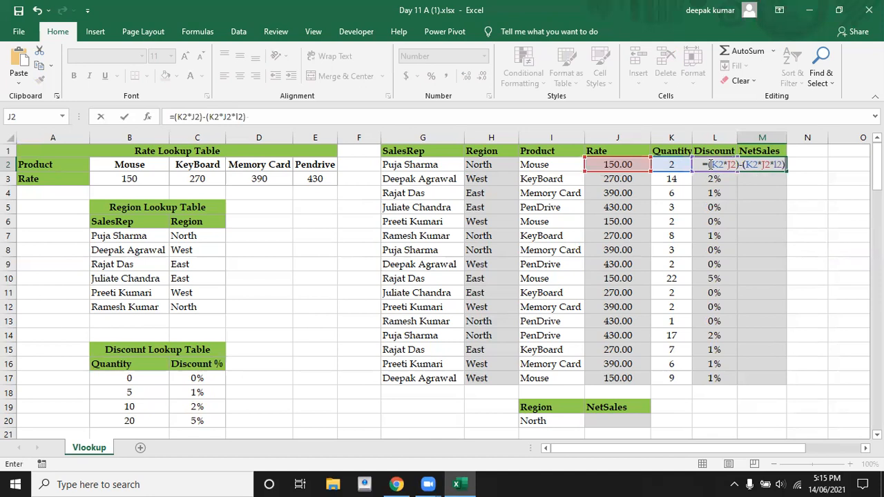
key(Return)
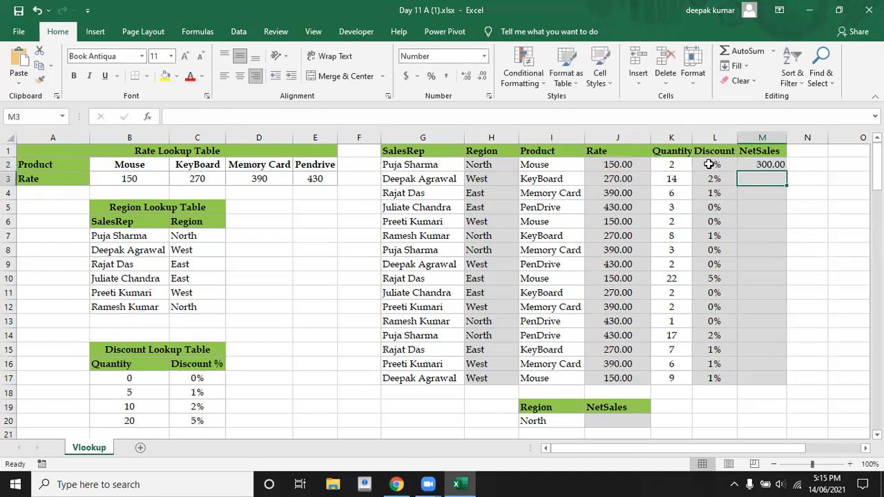
- Fill the M2 net sales formula down the NetSales column to M17
click(758, 165)
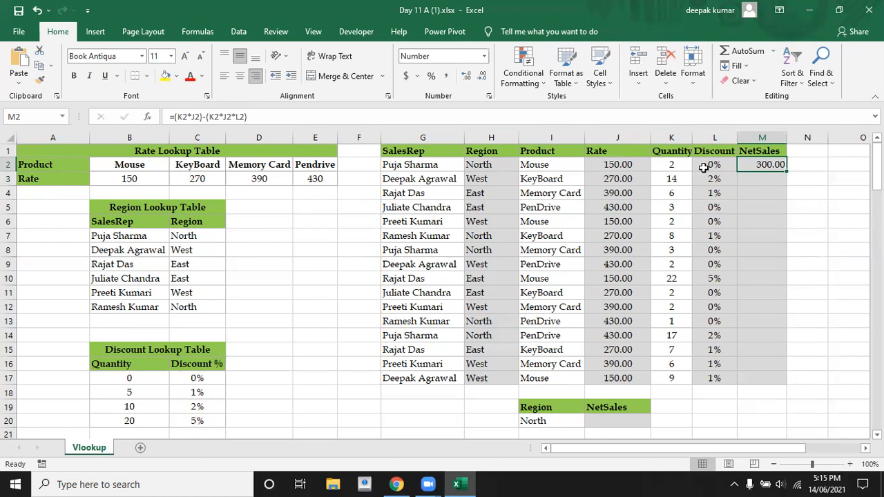
drag(787, 174, 796, 391)
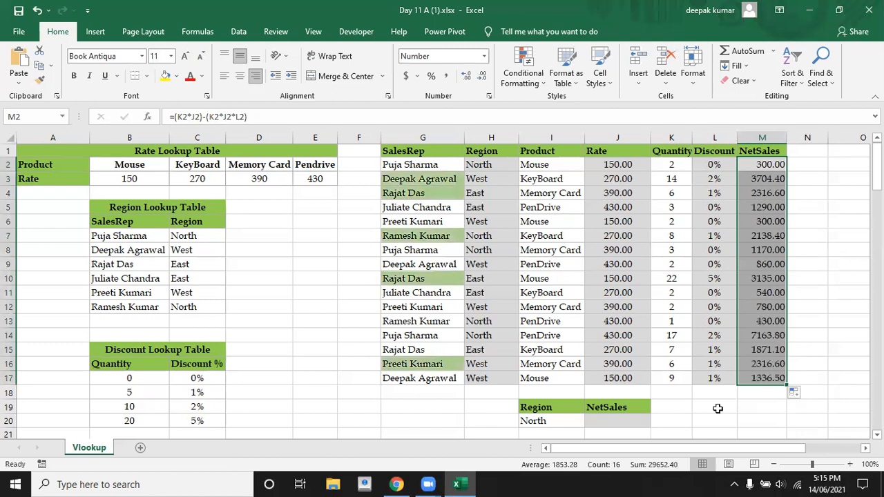
click(718, 409)
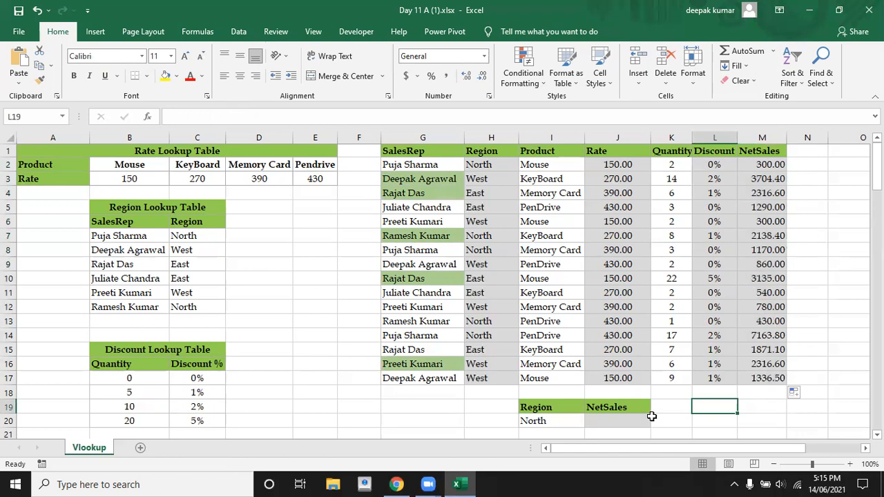
- Try out the region selector in I20 by choosing West, followed by East
click(611, 422)
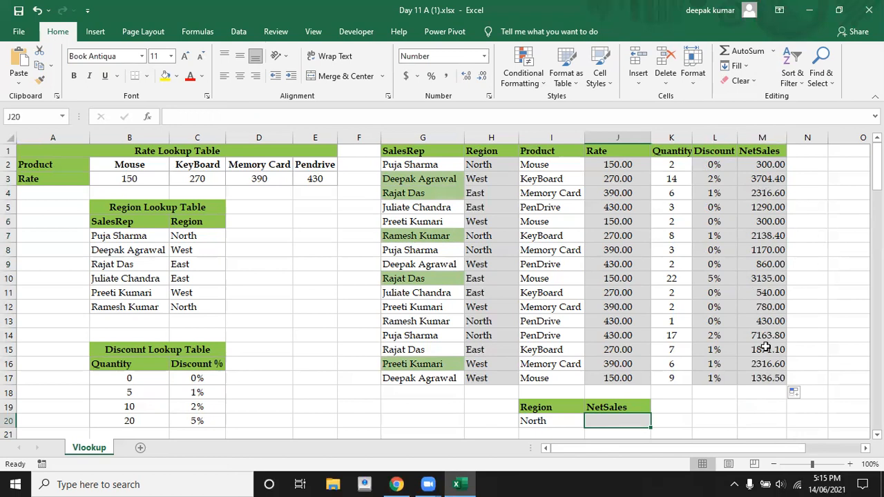
click(535, 419)
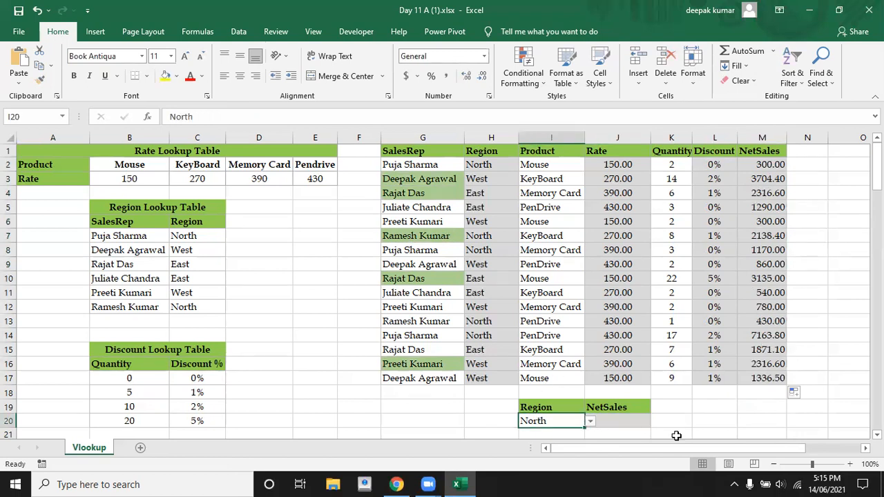
scroll(443, 290, down, 1)
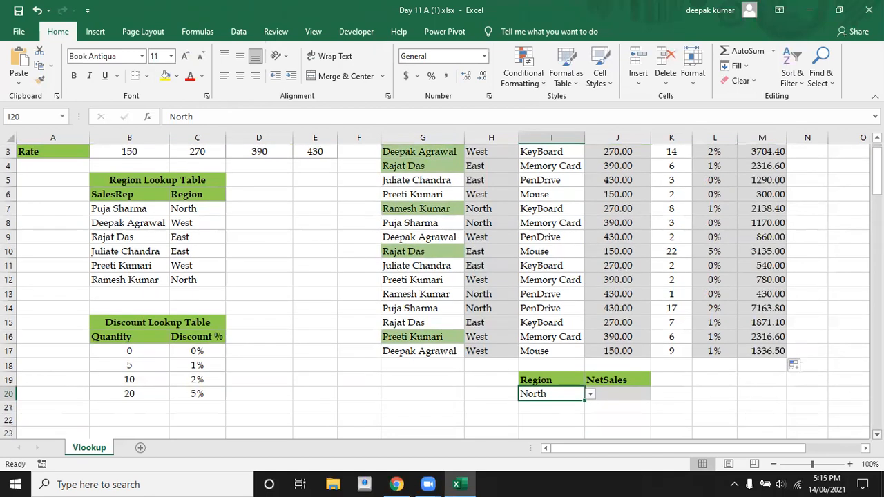
click(592, 394)
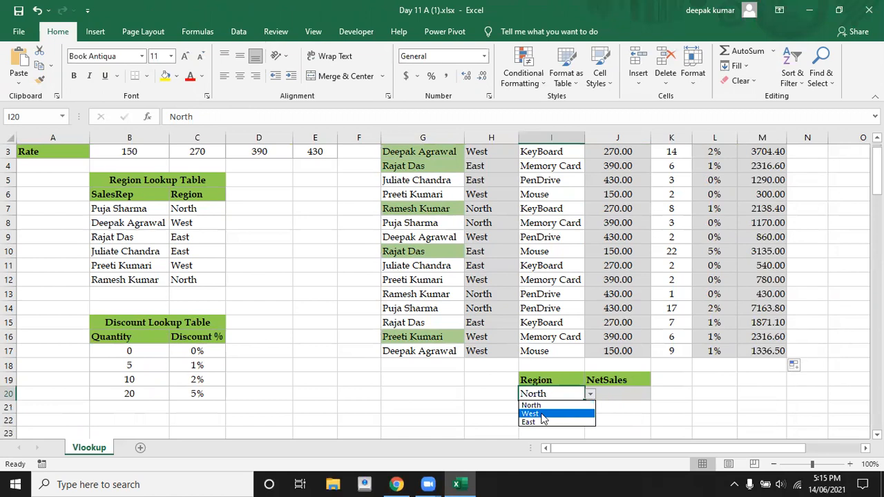
click(542, 413)
click(622, 395)
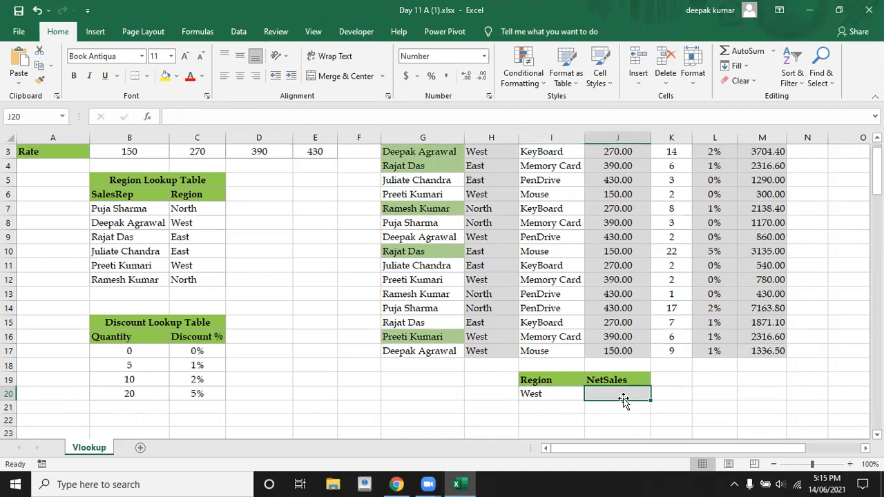
click(579, 394)
click(591, 395)
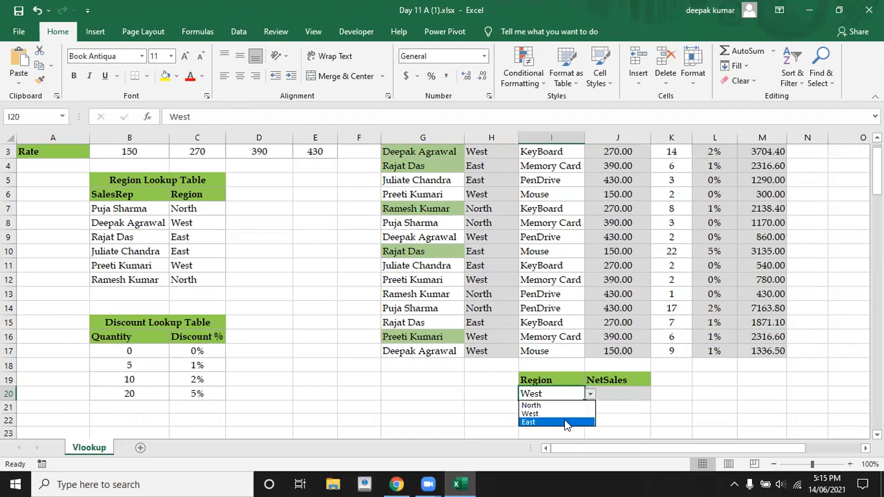
click(563, 422)
- Start a SUMIF formula in J20 with the Region column H2:H17 as its range
click(601, 394)
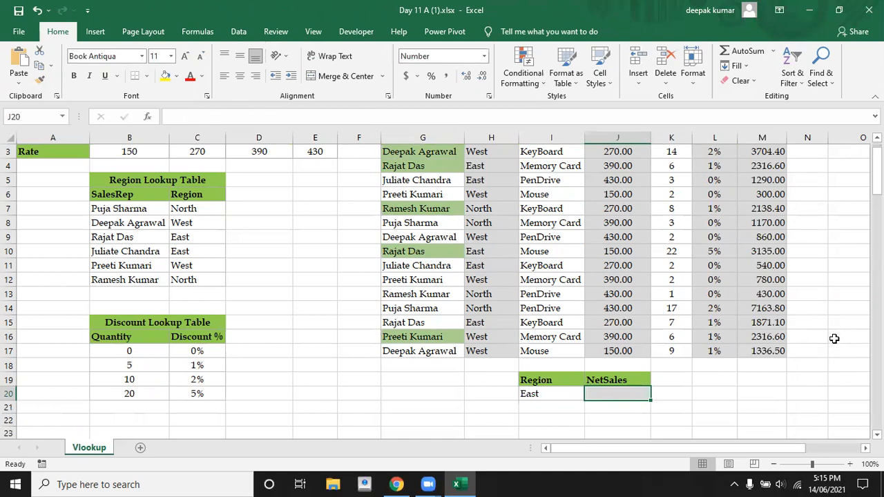
drag(877, 166, 878, 162)
text(=sumif)
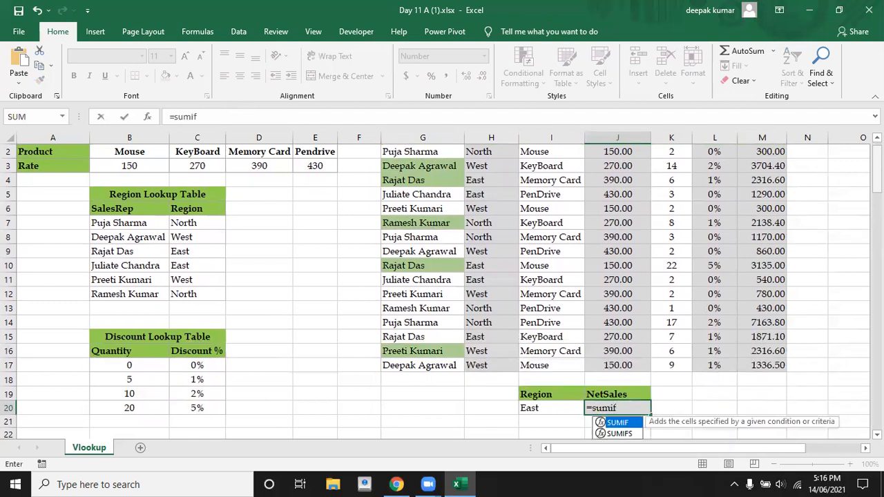
key(Tab)
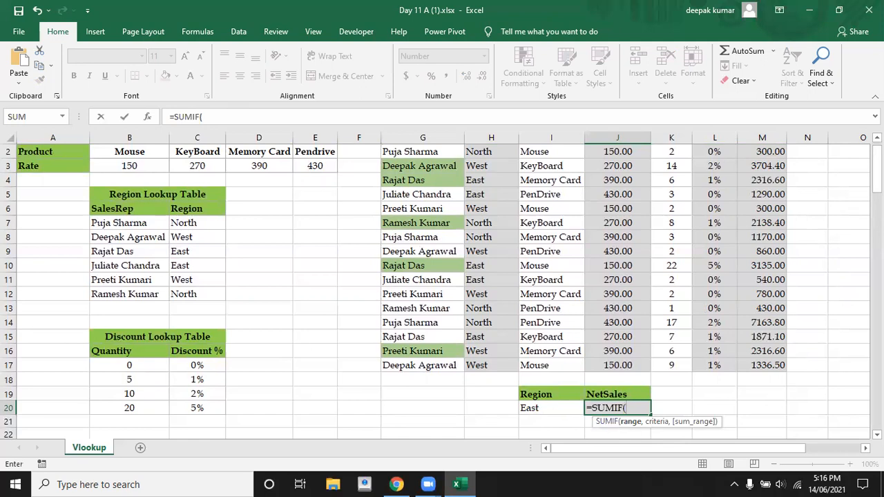
drag(877, 182, 877, 178)
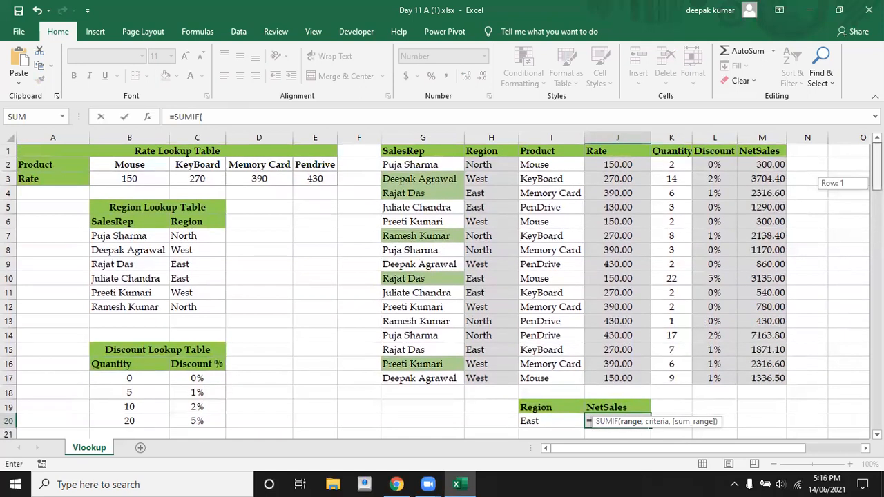
click(487, 164)
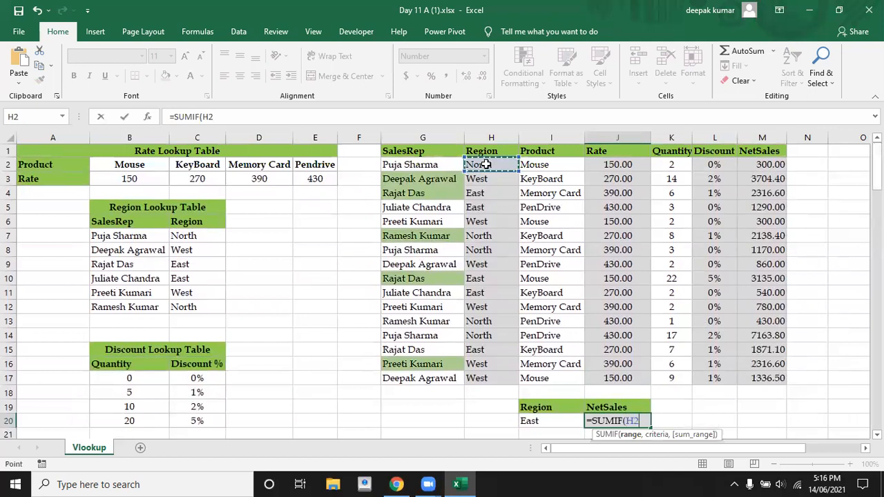
drag(486, 164, 491, 378)
text(,)
- Finish the J20 SUMIF with region cell I20 as criteria and the NetSales column M2:M17 as sum range
click(629, 191)
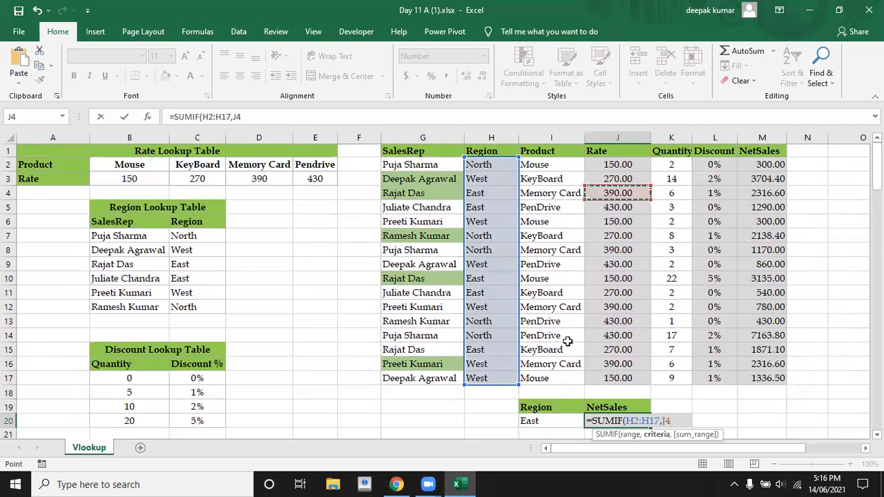
click(547, 420)
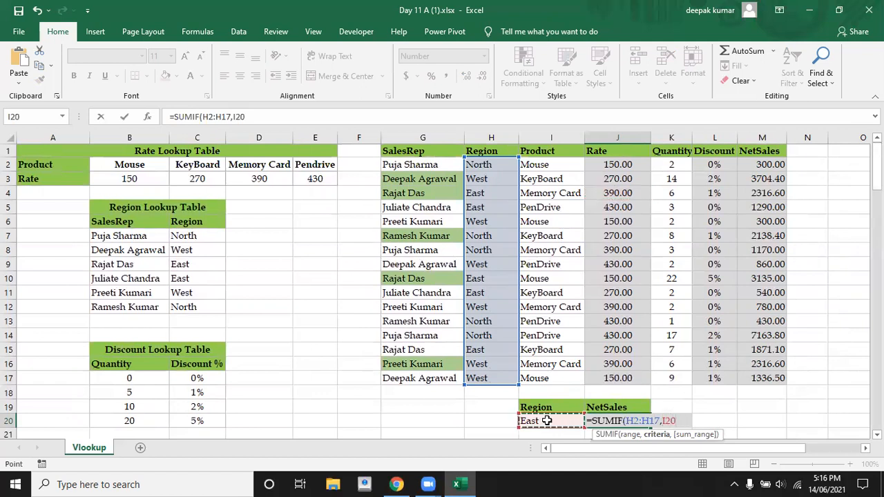
text(,)
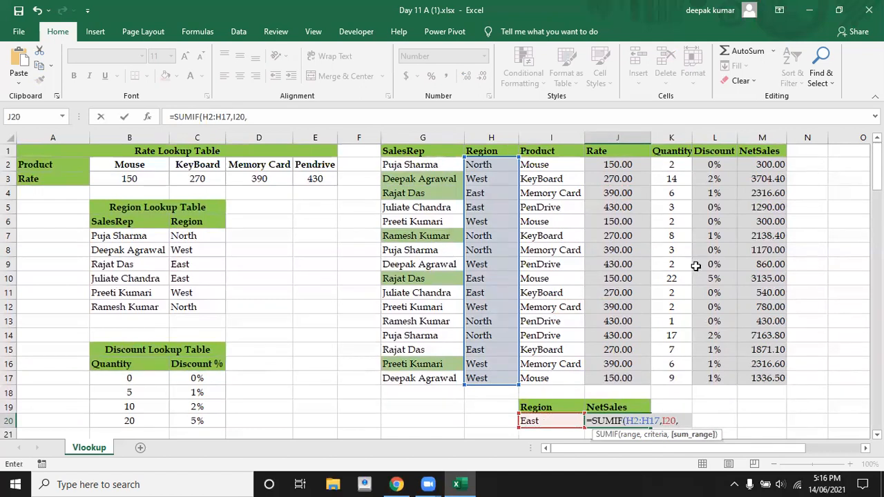
click(754, 164)
drag(755, 164, 760, 379)
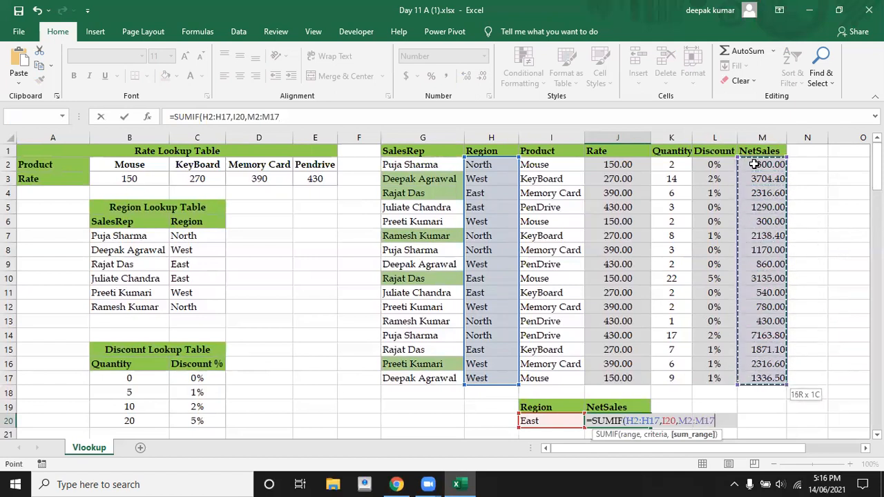
text())
key(Return)
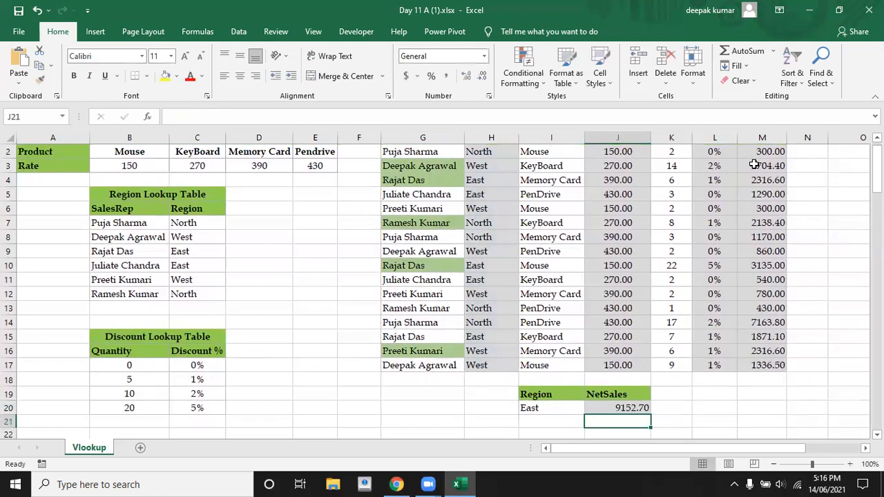
- Test the SUMIF by setting the region in I20 to West and finally to North
click(532, 408)
click(591, 409)
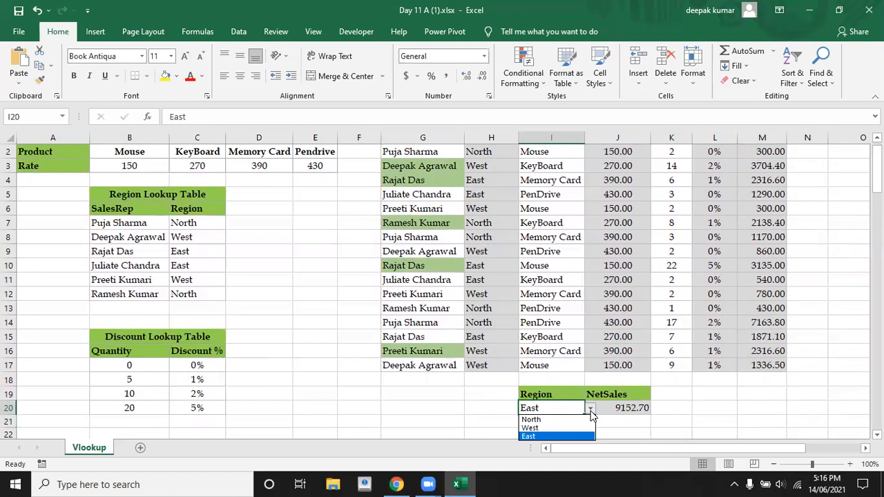
click(545, 429)
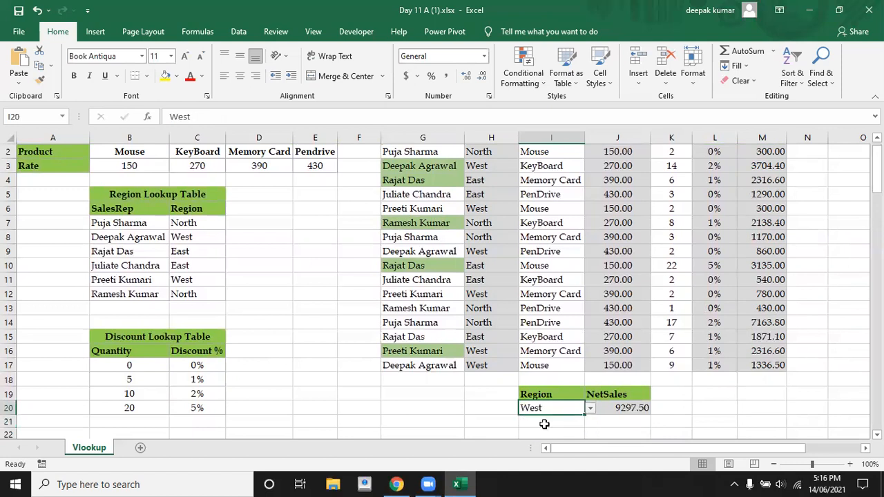
click(591, 410)
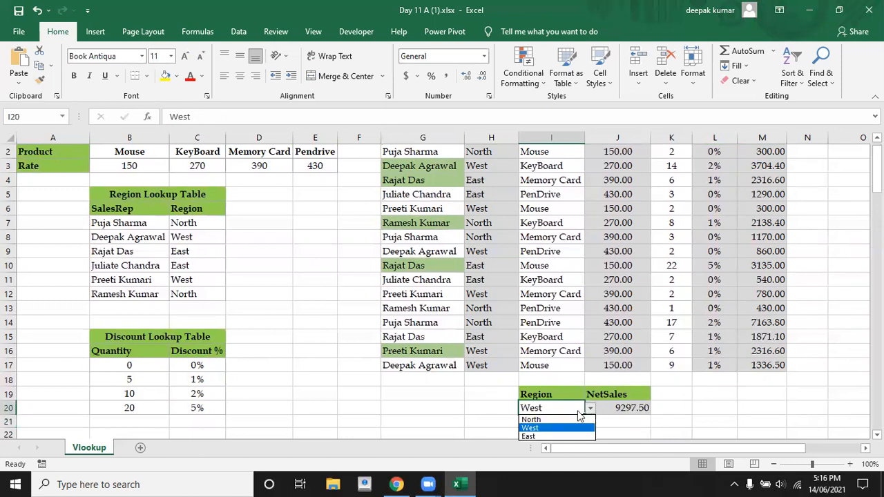
click(545, 419)
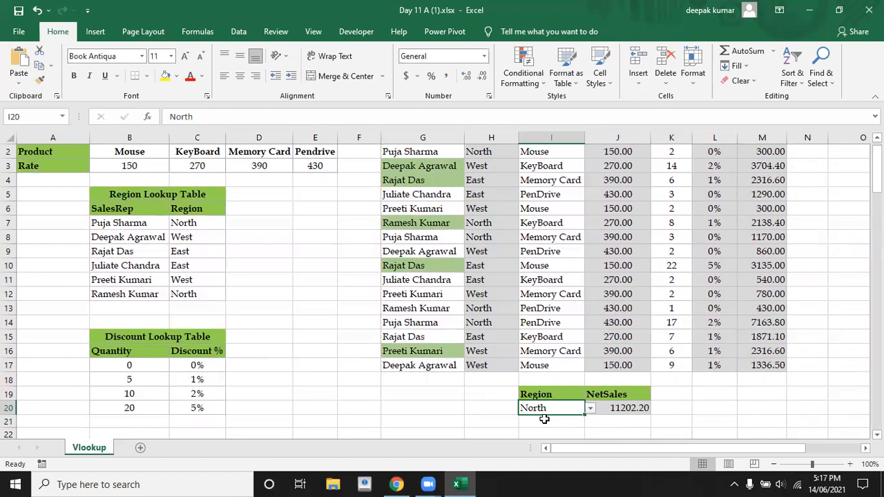
- Examine the Example 2 sales table, its two lookup tables and the task instructions, and select the first Agent cell, D27
key(Left)
key(Left)
key(Left)
key(Left)
key(Left)
key(Left)
key(Left)
key(Left)
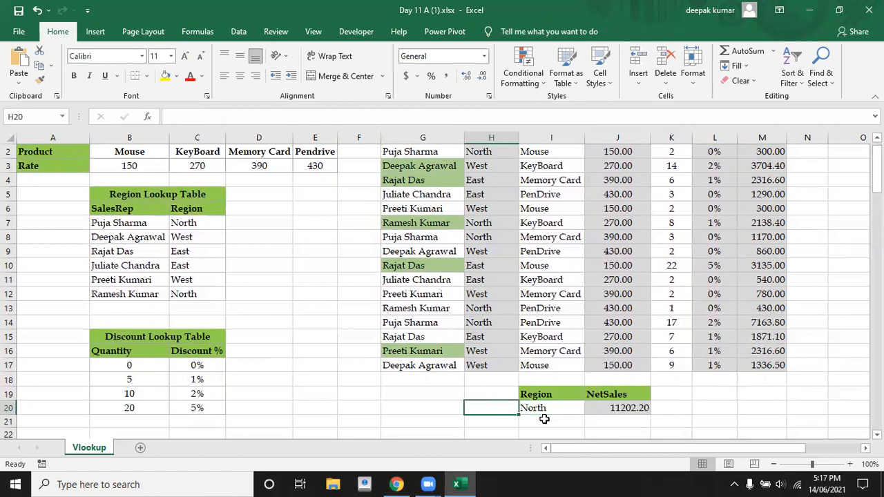
key(Down)
key(Down)
key(Down)
key(Down)
key(Down)
key(Down)
key(Down)
key(Down)
key(Down)
key(Down)
key(Down)
key(Down)
key(Down)
key(Down)
key(Down)
key(Down)
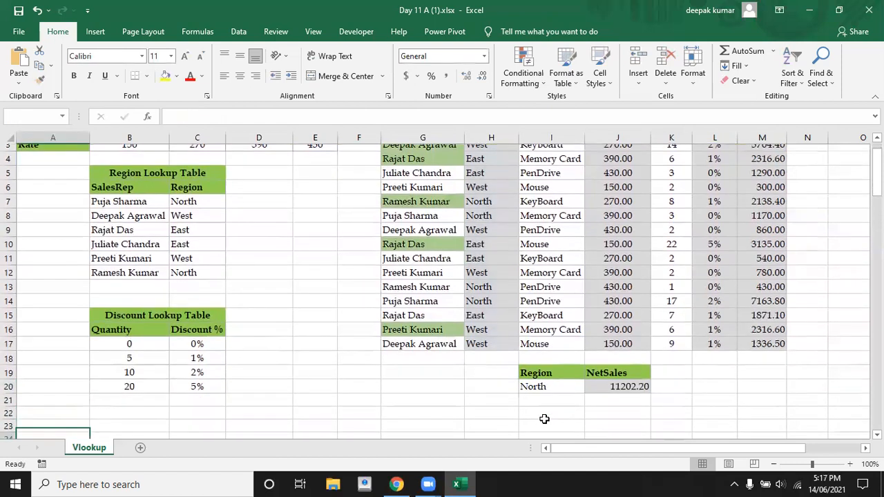
key(Down)
key(Down)
key(Down)
key(Down)
key(Down)
key(Down)
key(Down)
key(Down)
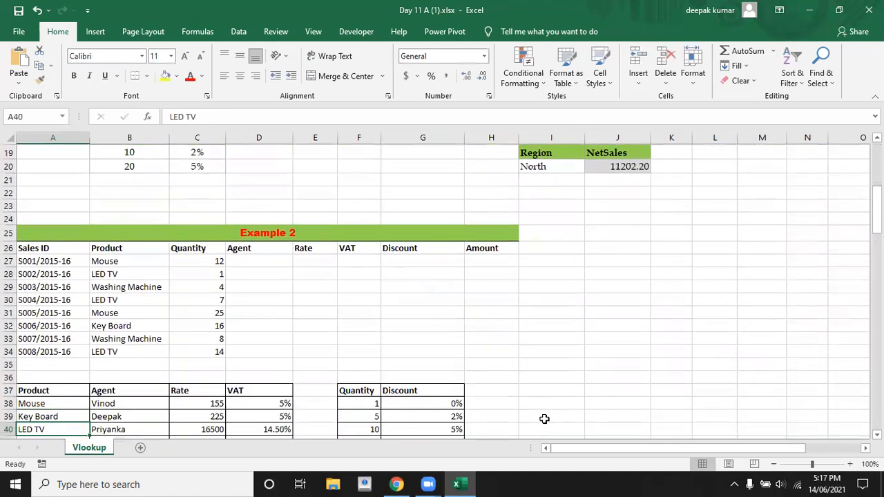
key(Down)
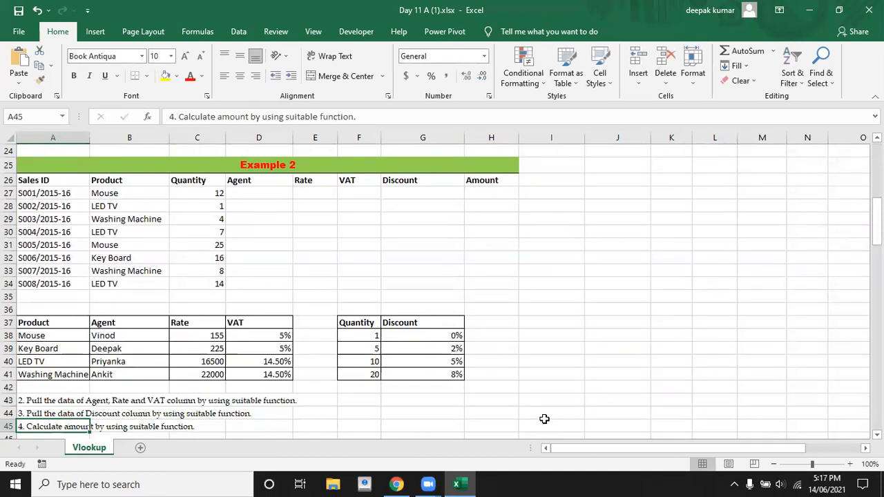
click(264, 195)
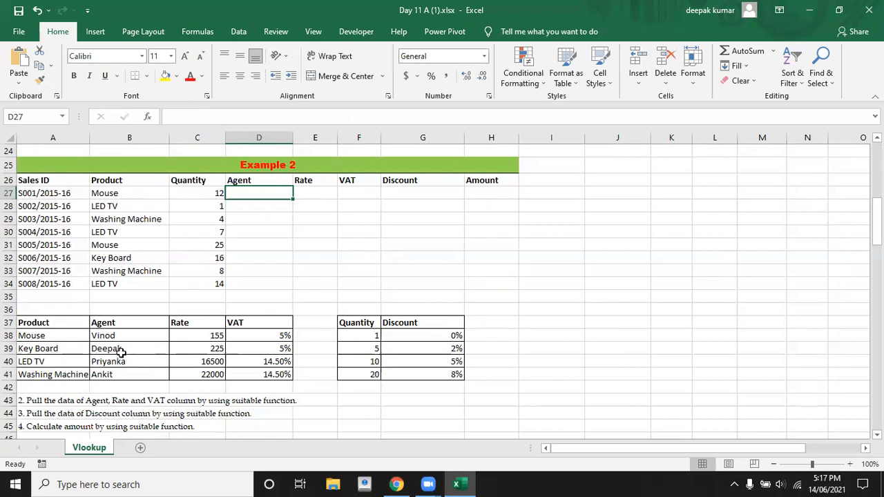
click(305, 196)
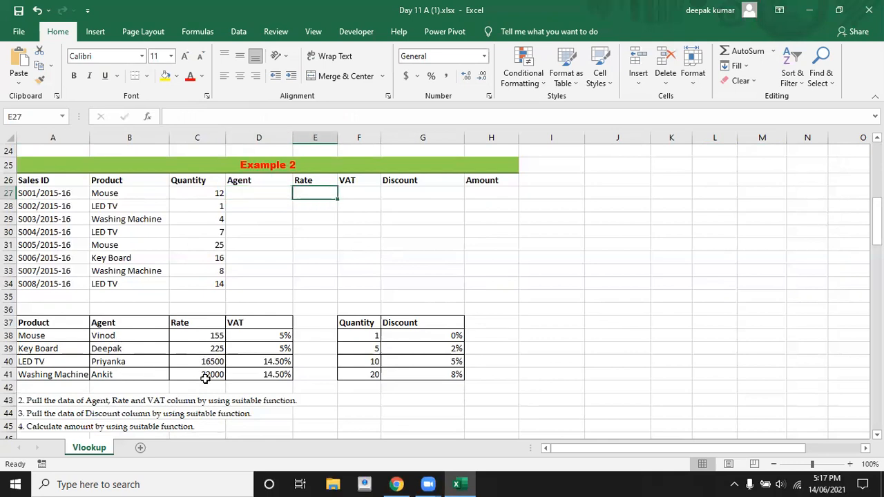
click(351, 192)
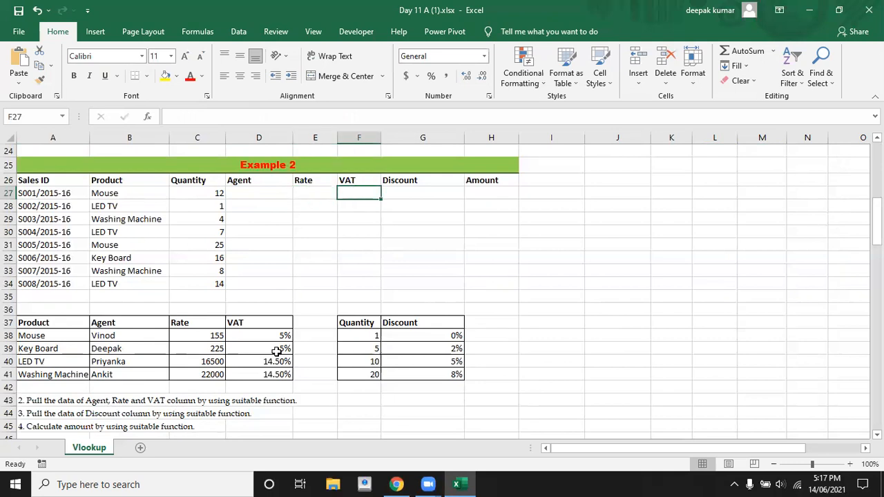
click(273, 192)
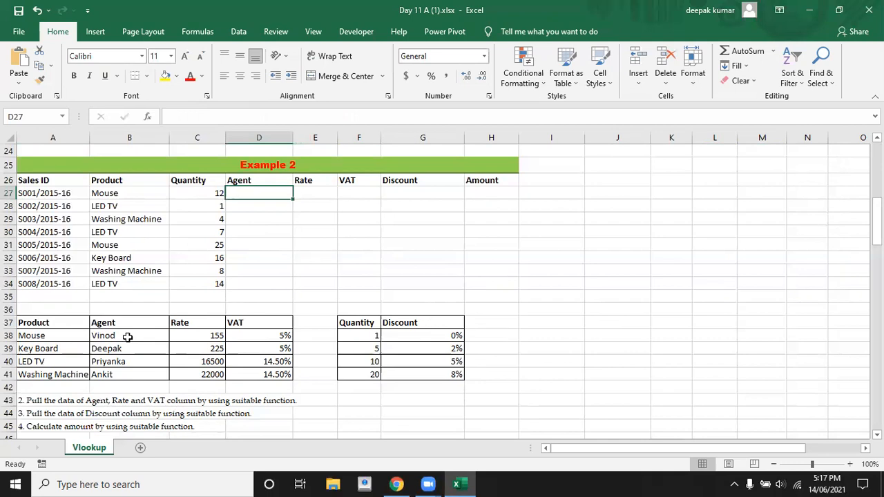
drag(61, 323, 254, 374)
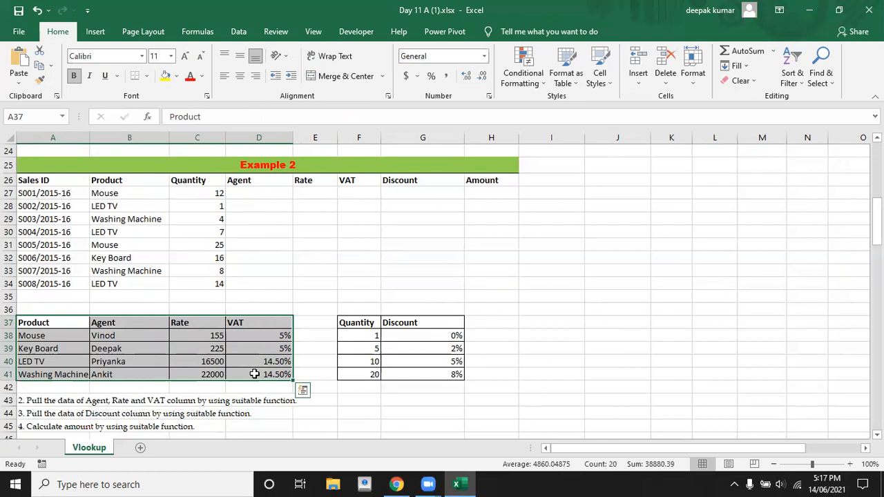
- Start a VLOOKUP formula in the first Agent cell, D27, with the column-locked product reference $B27 as lookup value
click(249, 195)
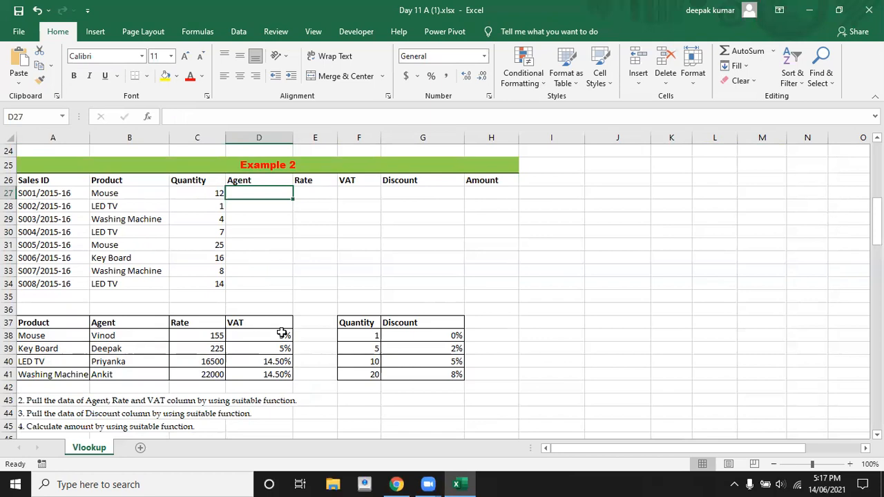
text(=)
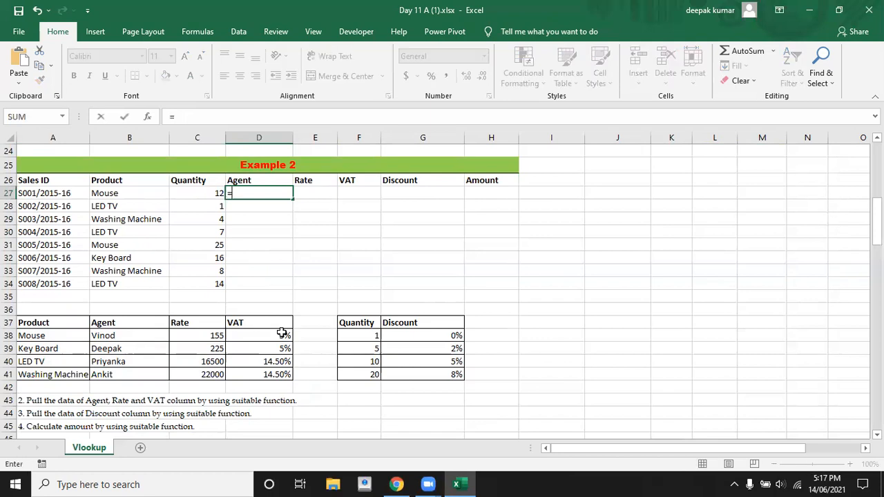
text(vl)
key(Tab)
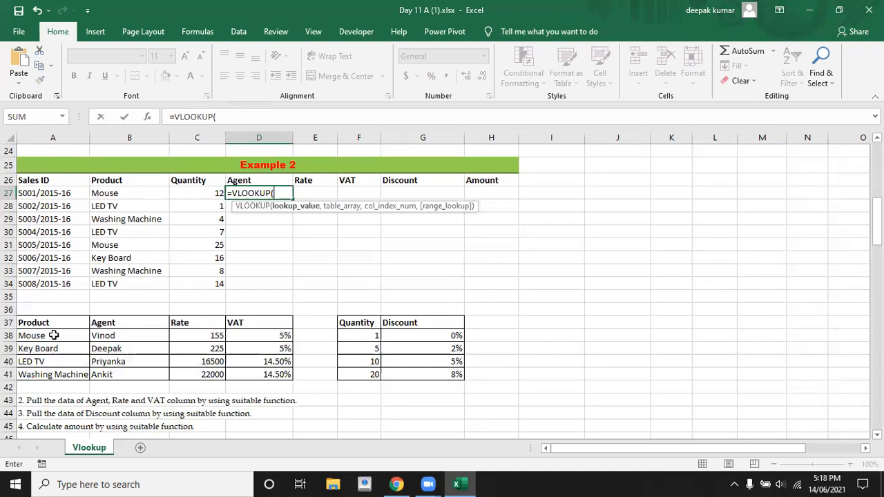
click(108, 195)
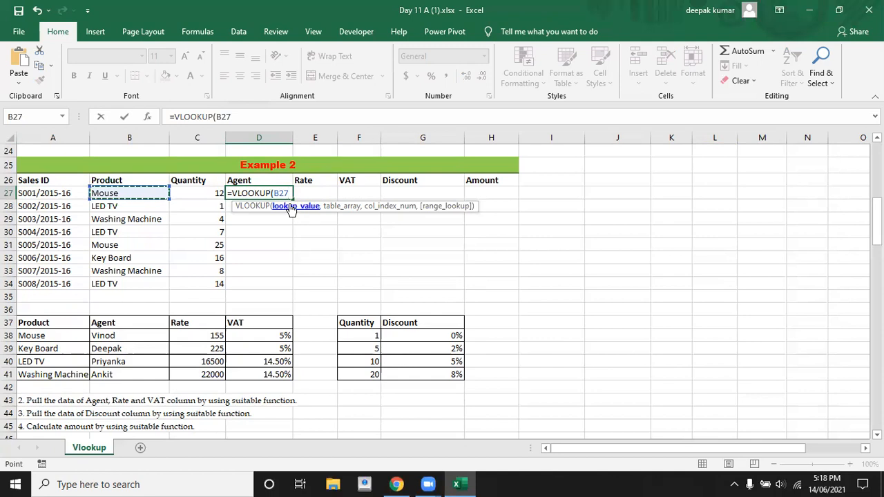
key(F4)
key(F4)
key(F4)
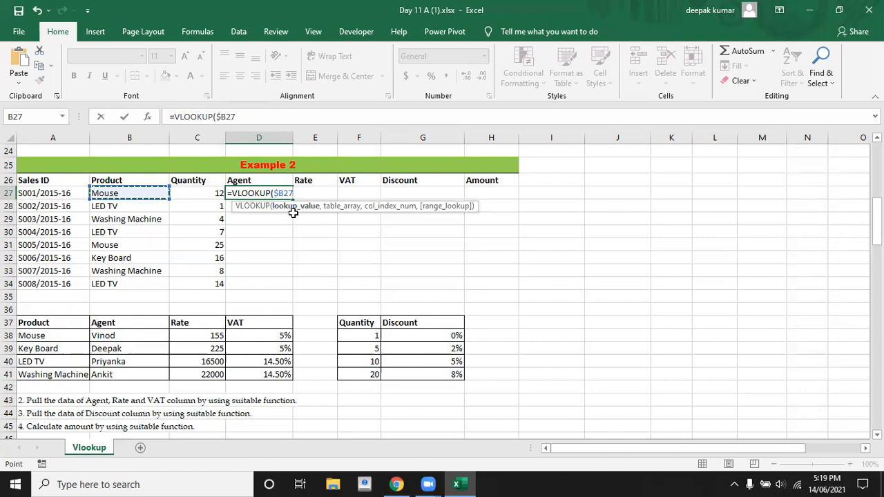
text(,)
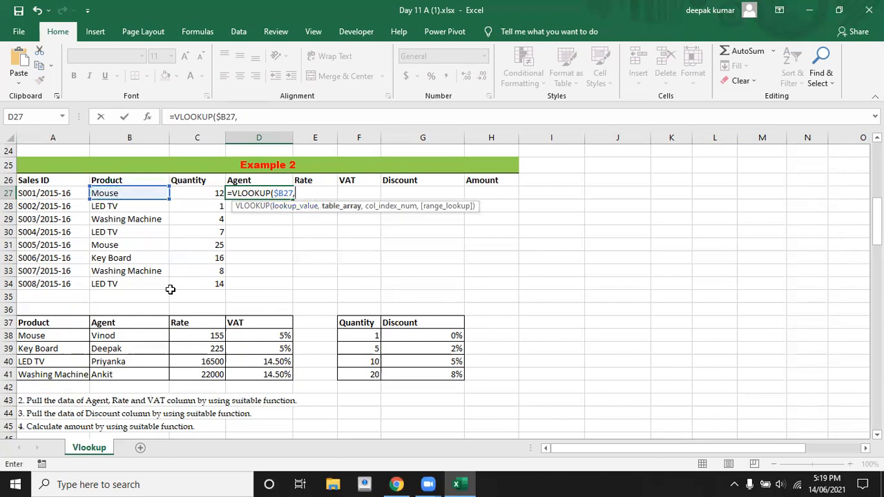
- Add the product lookup table as the absolute table array $A$37:$D$41 in the D27 VLOOKUP
click(49, 324)
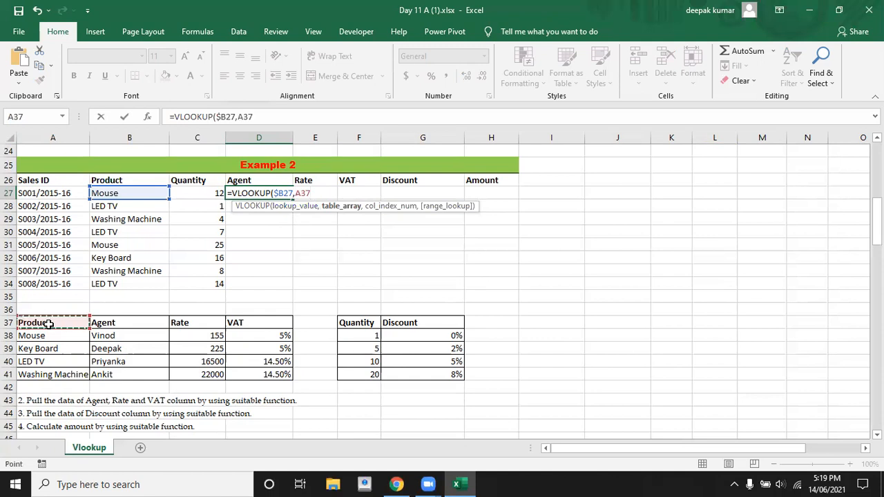
key(shift+Right)
key(shift+Right)
key(shift+Right)
key(shift+Down)
key(shift+Down)
key(shift+Down)
key(shift+Down)
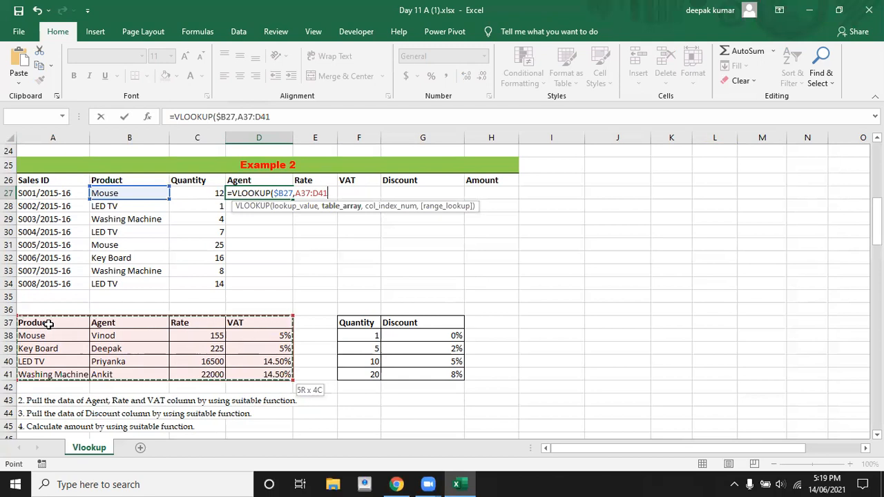
key(F4)
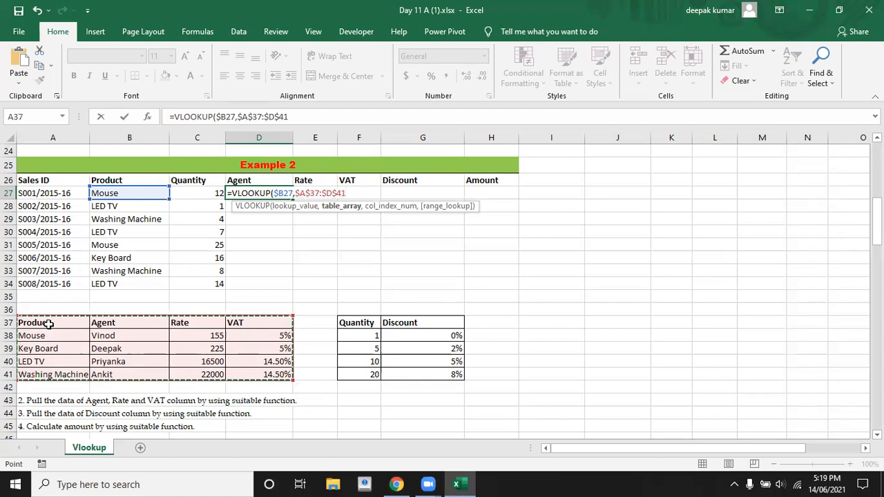
text(,)
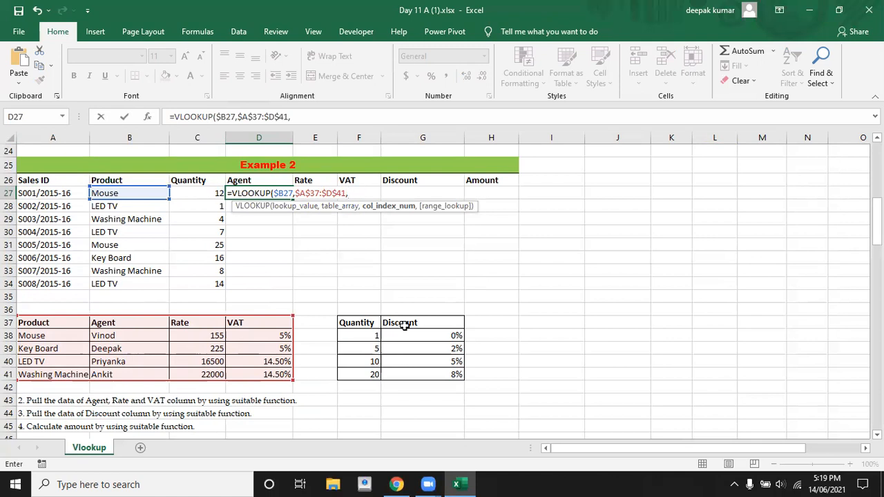
- Finish the D27 VLOOKUP with COLUMN(B37) as column index and 0 for an exact match
text(colum)
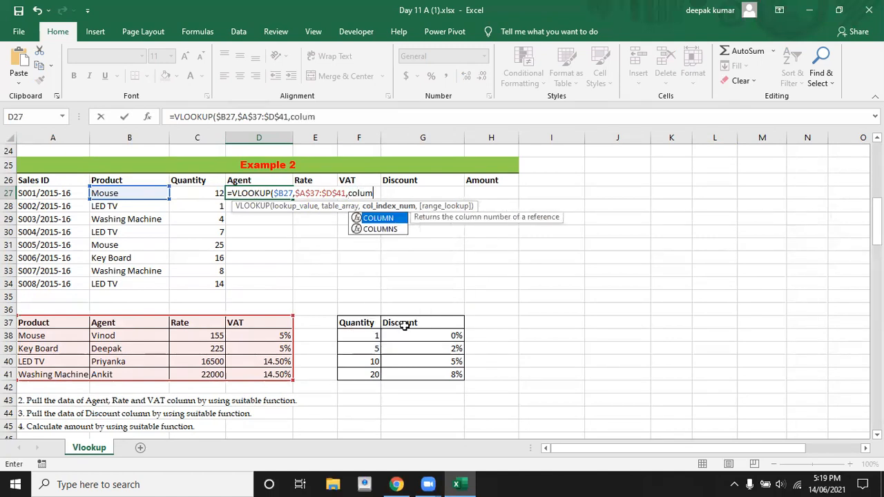
key(Tab)
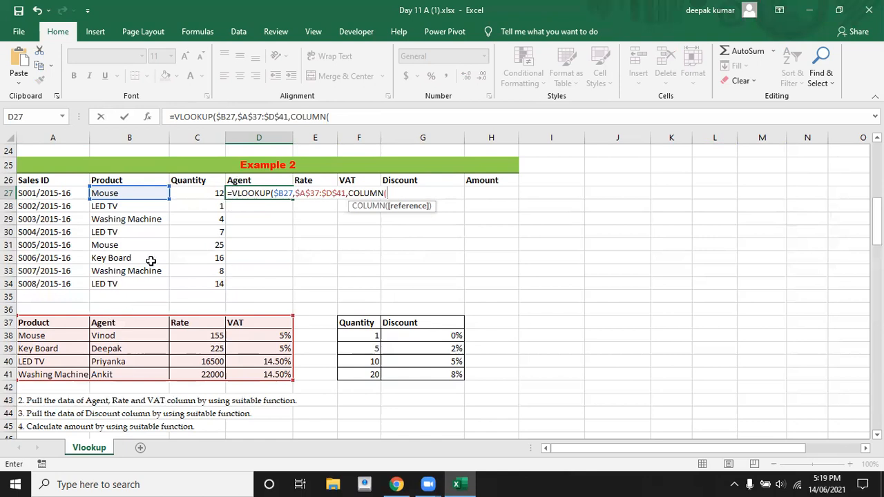
click(117, 322)
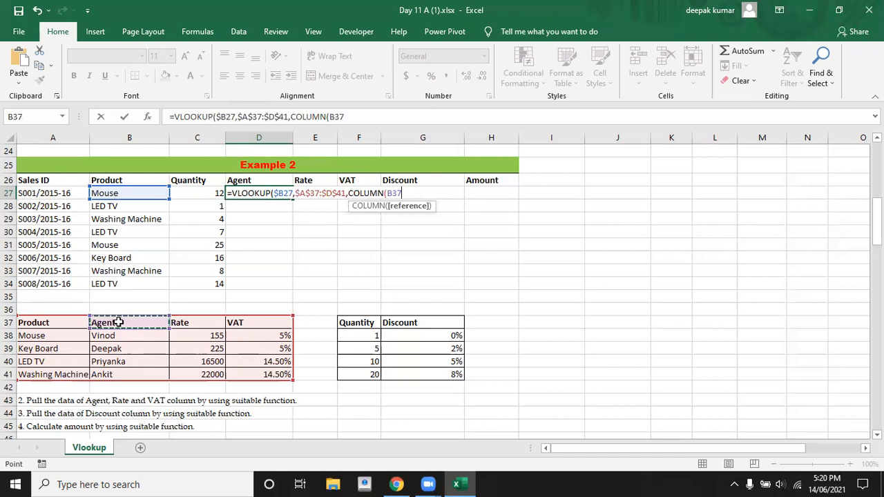
text())
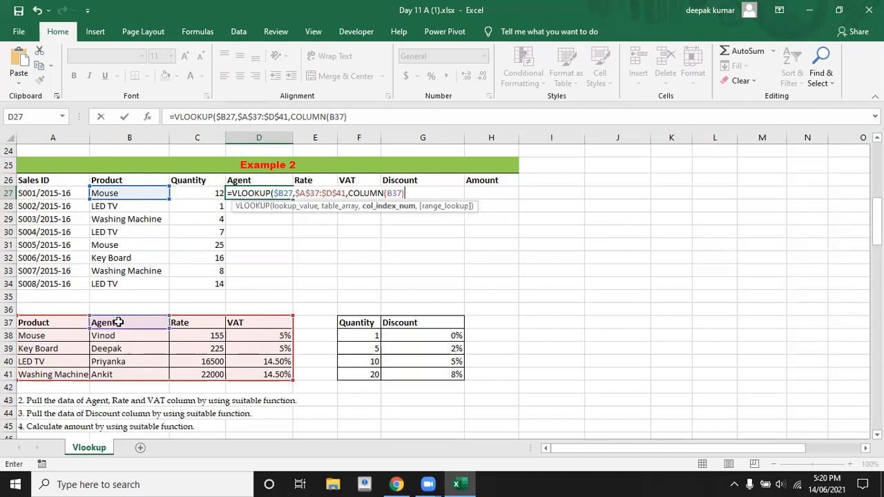
text(,)
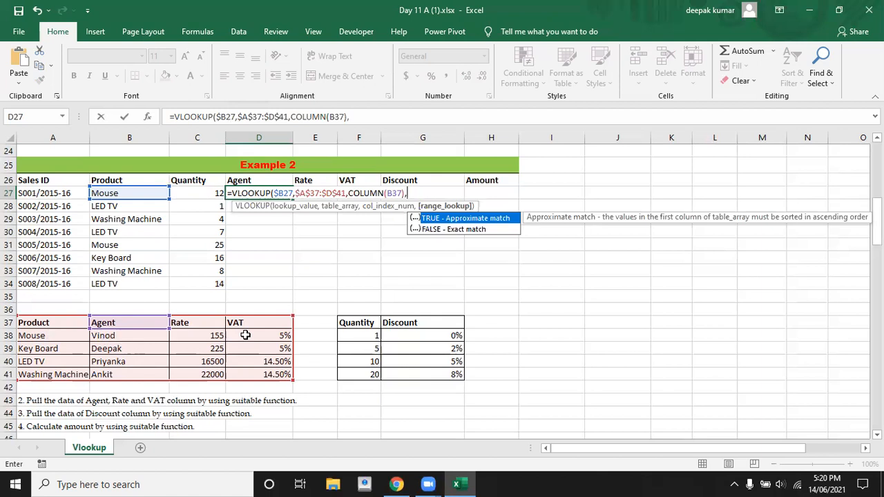
text(0))
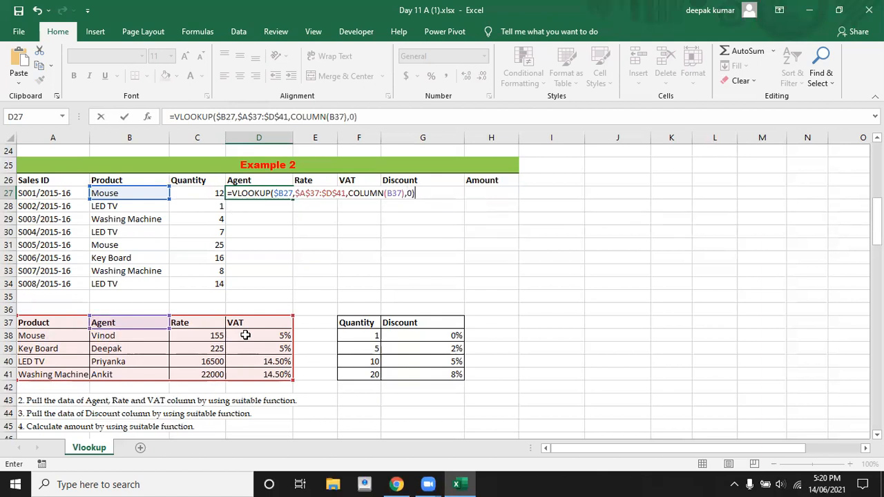
key(Return)
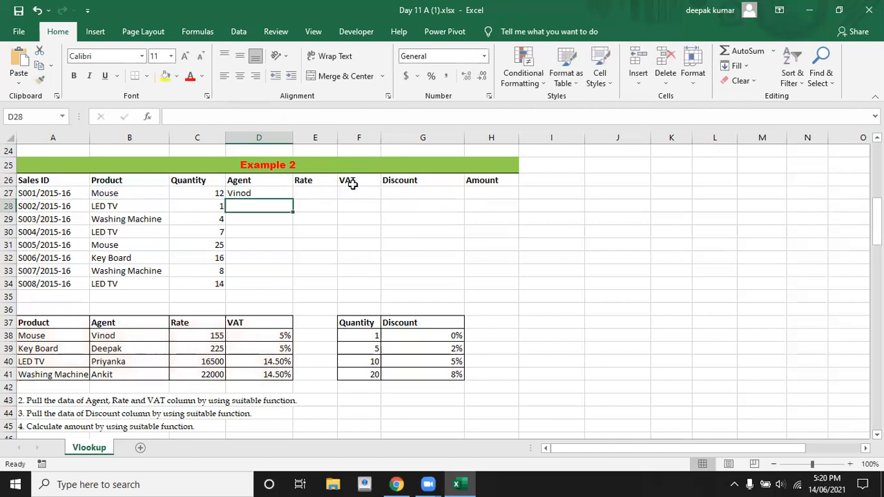
- Fill the D27 formula across the Rate and VAT columns to F27 and down to row 34
click(271, 193)
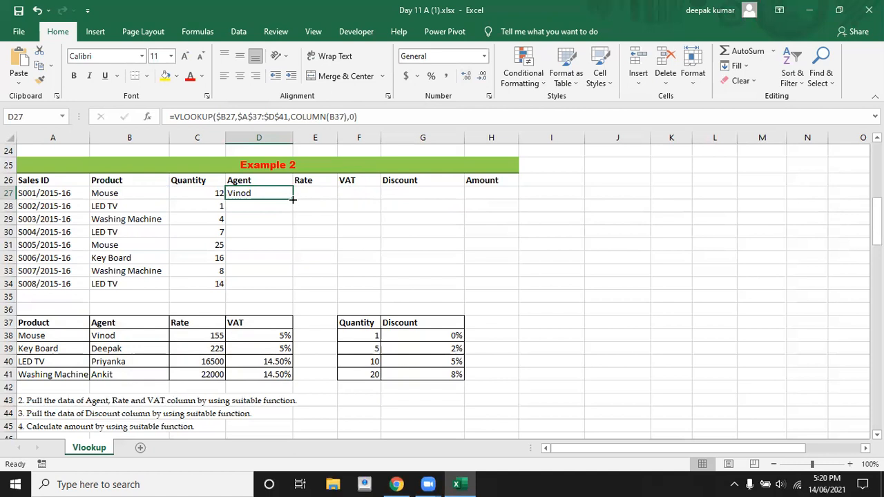
drag(293, 199, 368, 203)
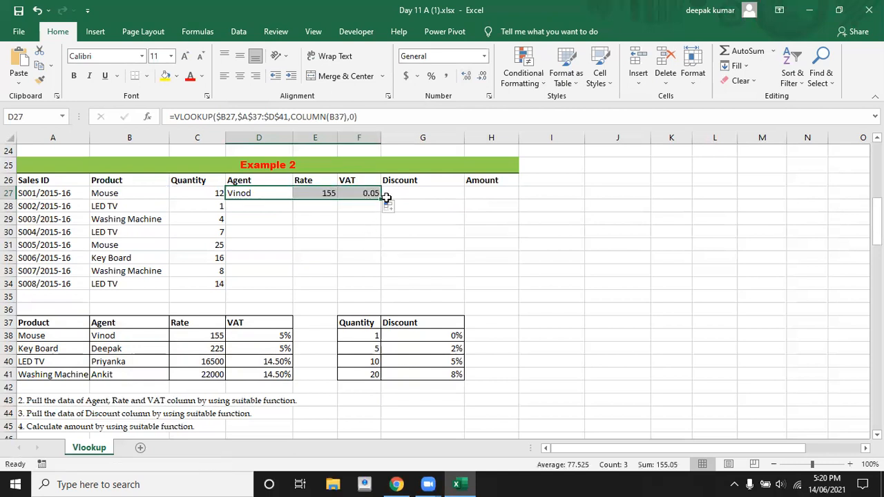
drag(381, 201, 388, 297)
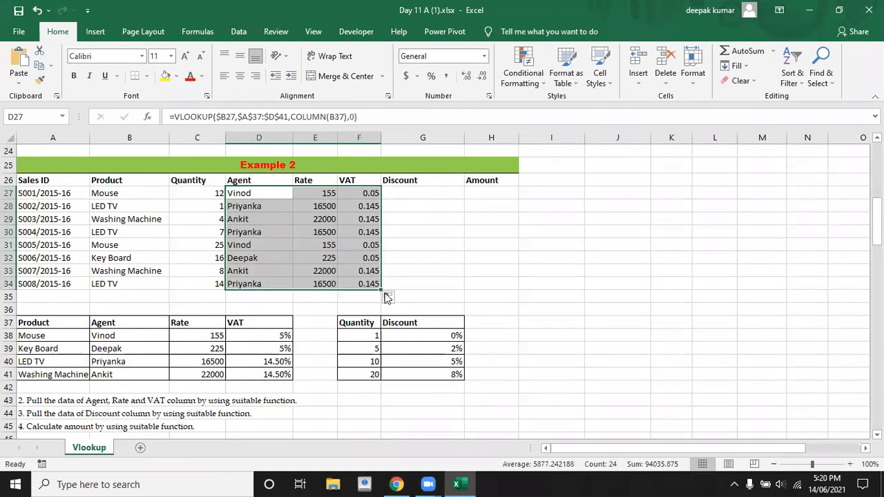
- Format the VAT results in F27:F34 as percentages without decimals using the Percent Style
click(357, 196)
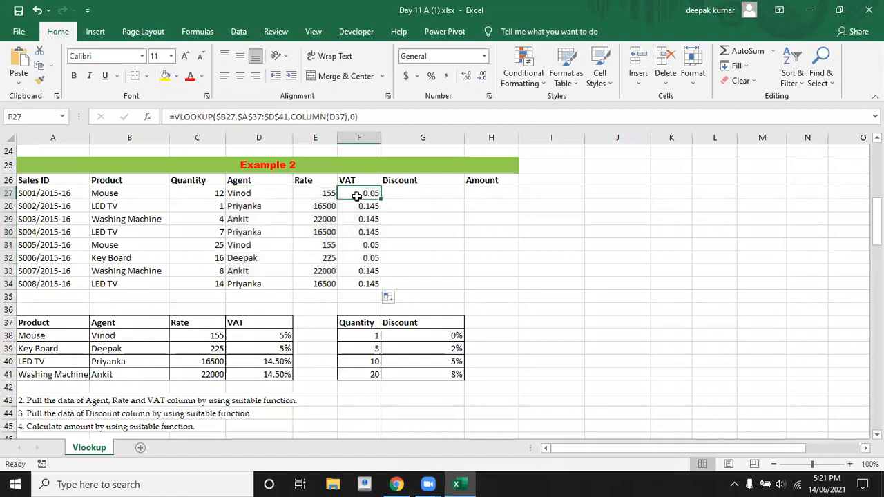
key(shift+Down)
key(shift+Down)
key(shift+Down)
key(shift+Down)
key(shift+Down)
key(shift+Down)
key(shift+Down)
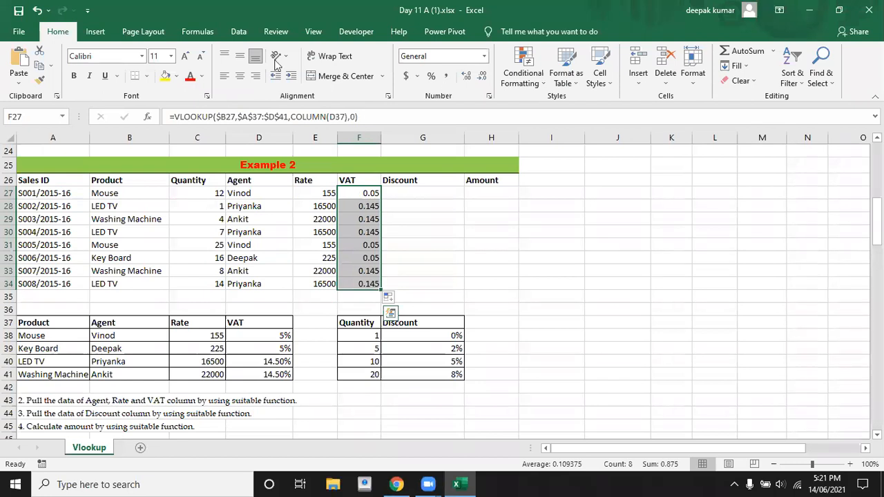
click(459, 62)
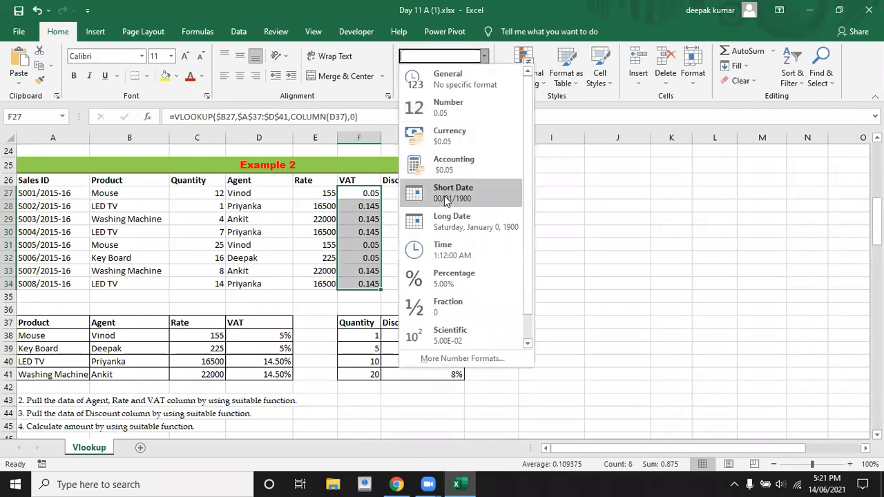
click(445, 285)
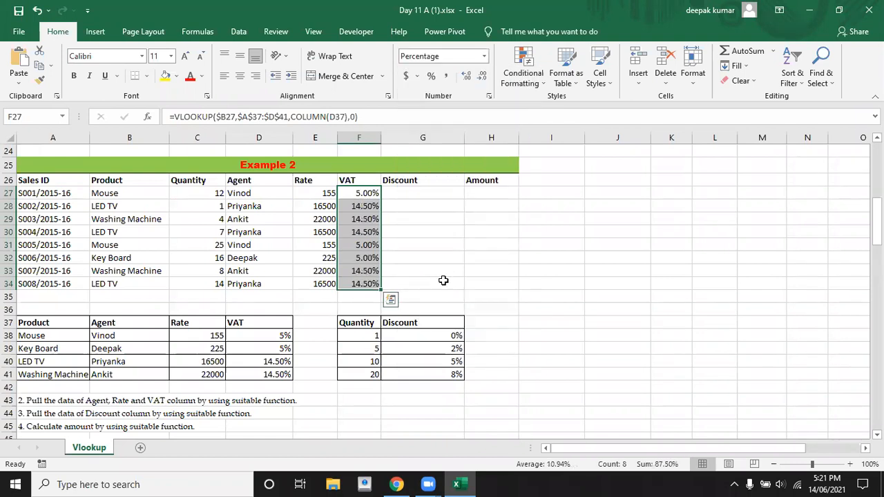
key(ctrl+z)
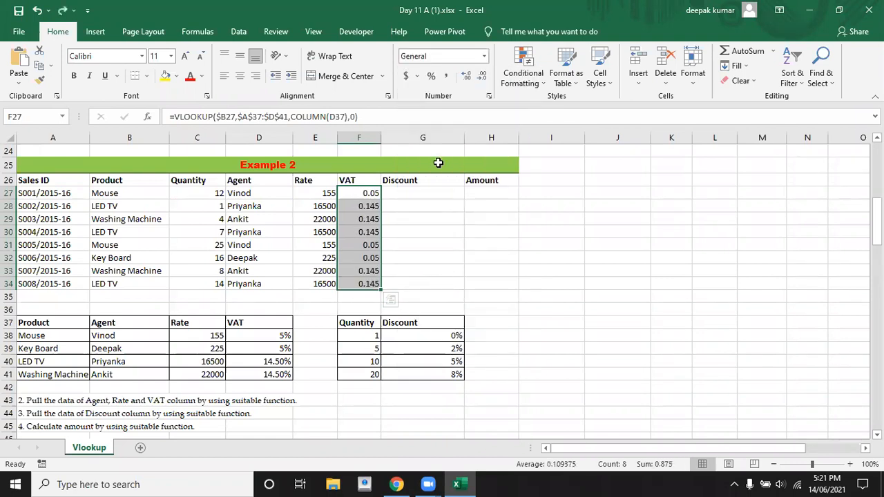
click(431, 77)
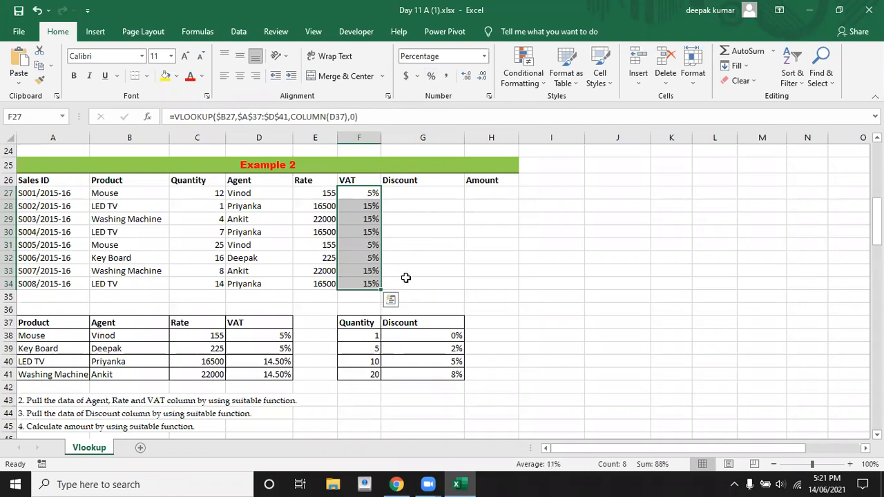
- Start a VLOOKUP in Discount cell G27 with the quantity in C27 as the lookup value
click(423, 193)
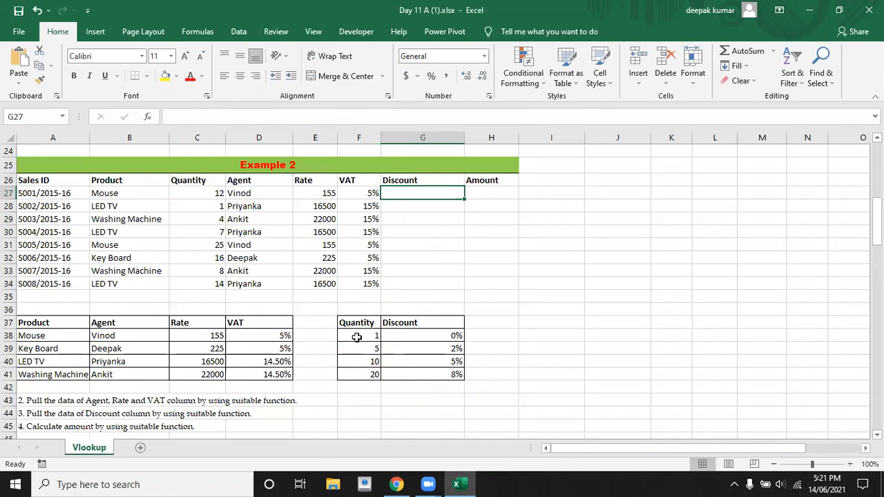
click(206, 196)
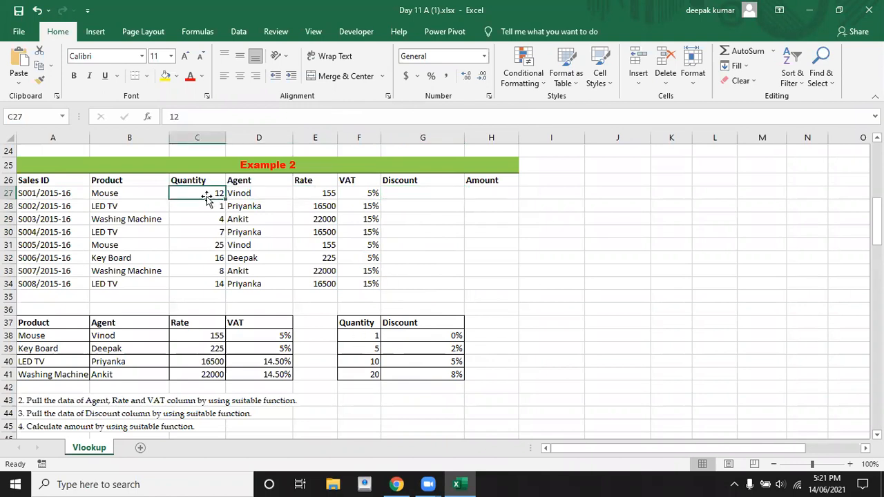
click(395, 193)
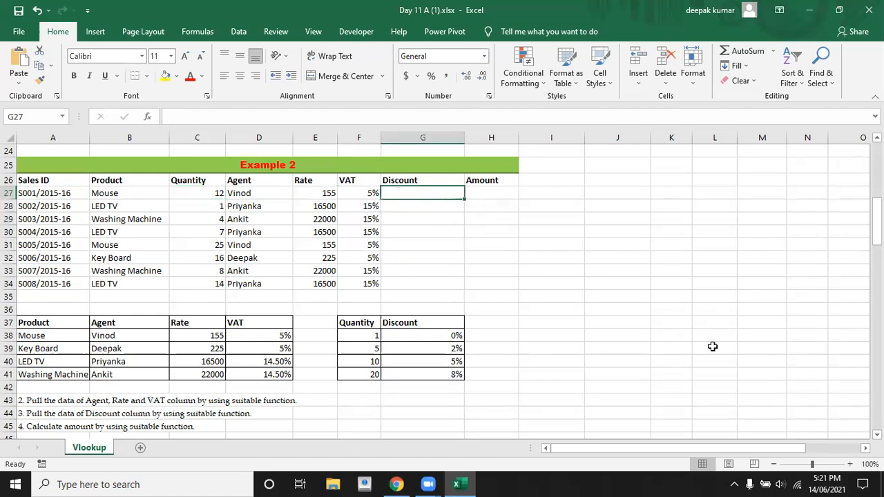
text(=vl)
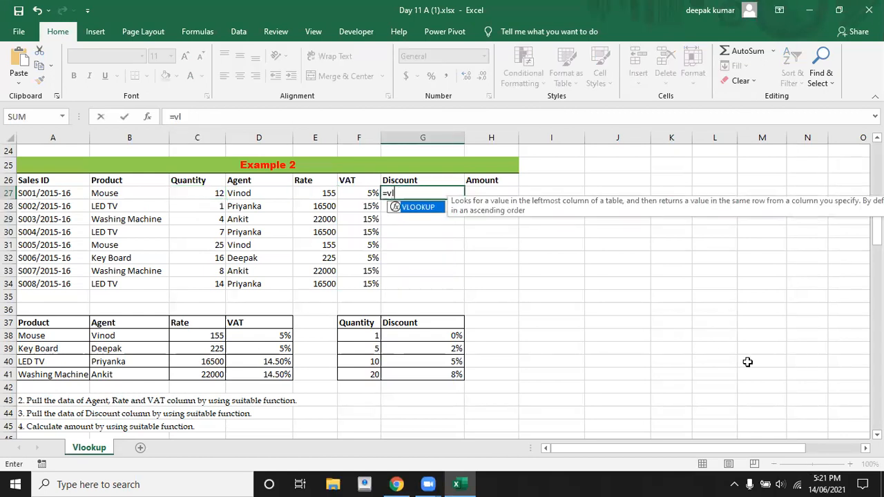
key(Tab)
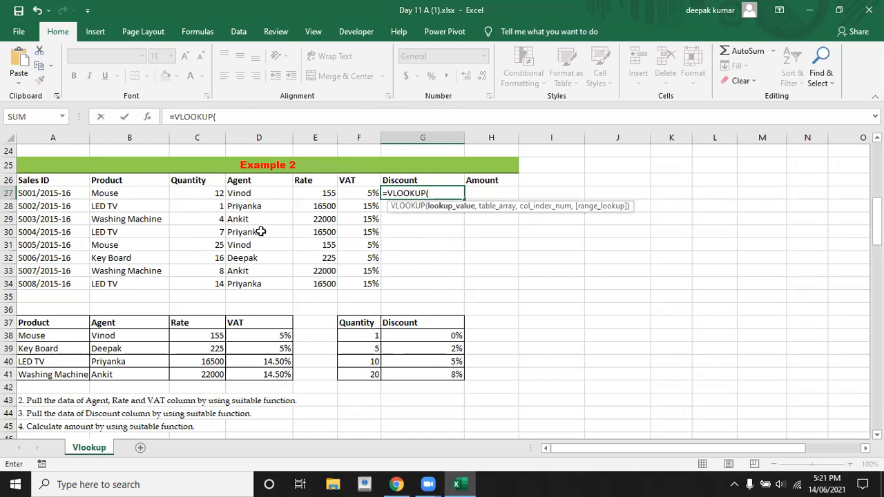
click(206, 194)
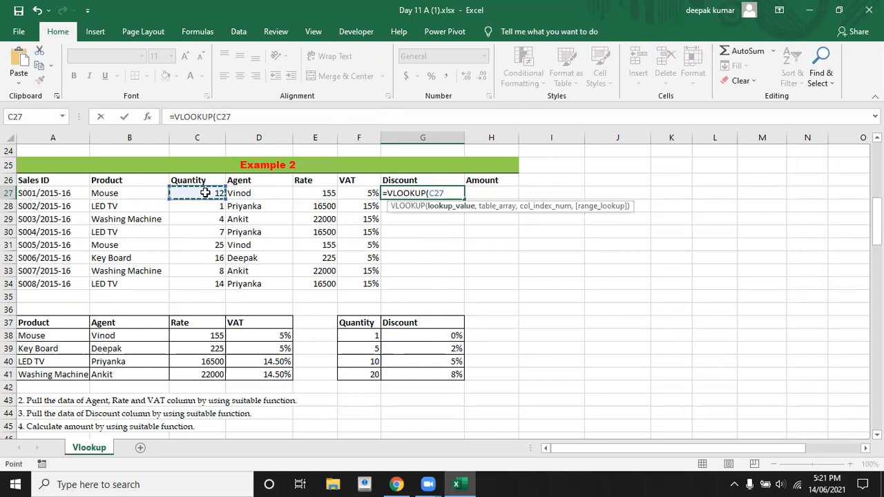
text(,)
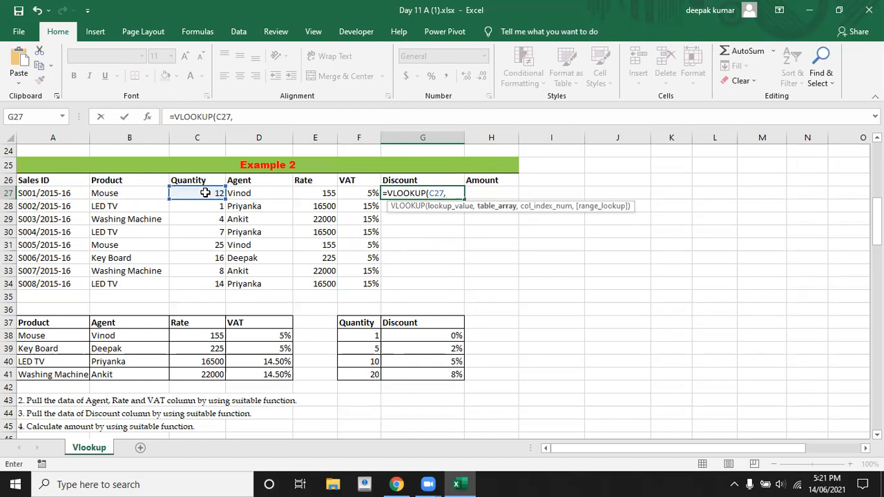
- Add the quantity discount table as the absolute table array $F$37:$G$41 in the G27 VLOOKUP
click(349, 326)
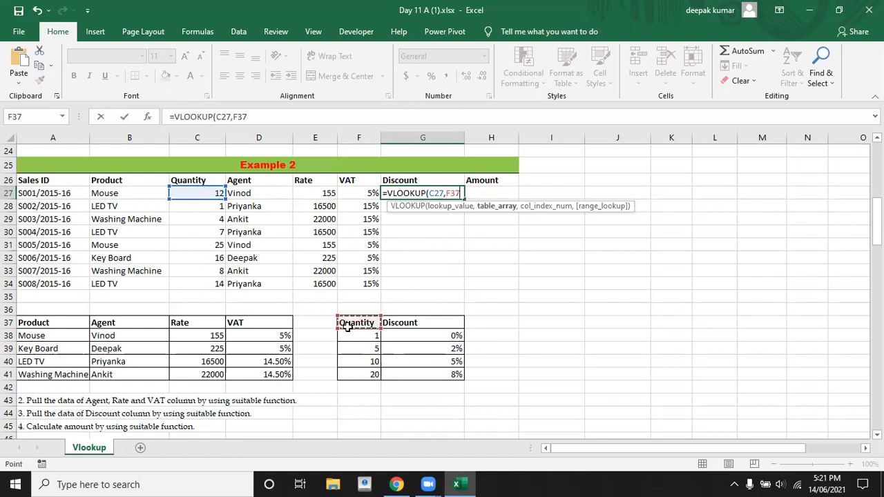
key(shift+Right)
key(shift+Right)
key(shift+Left)
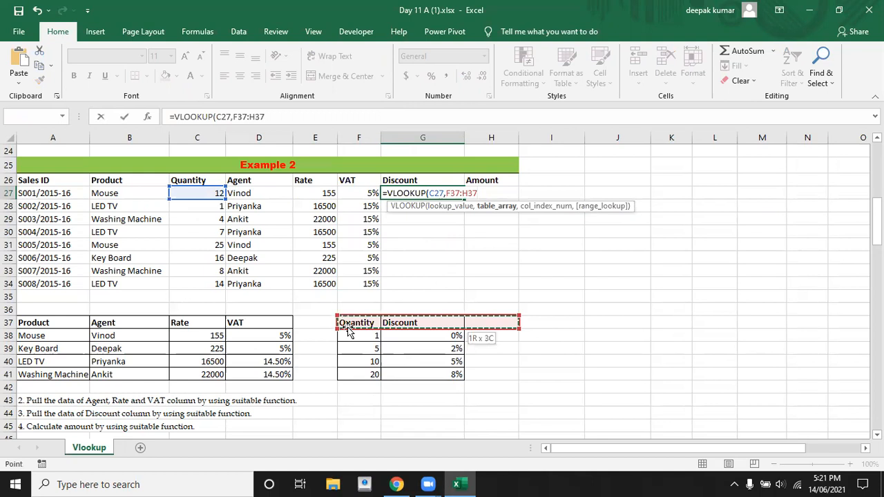
key(shift+Down)
key(shift+Down)
key(shift+Down)
key(shift+Down)
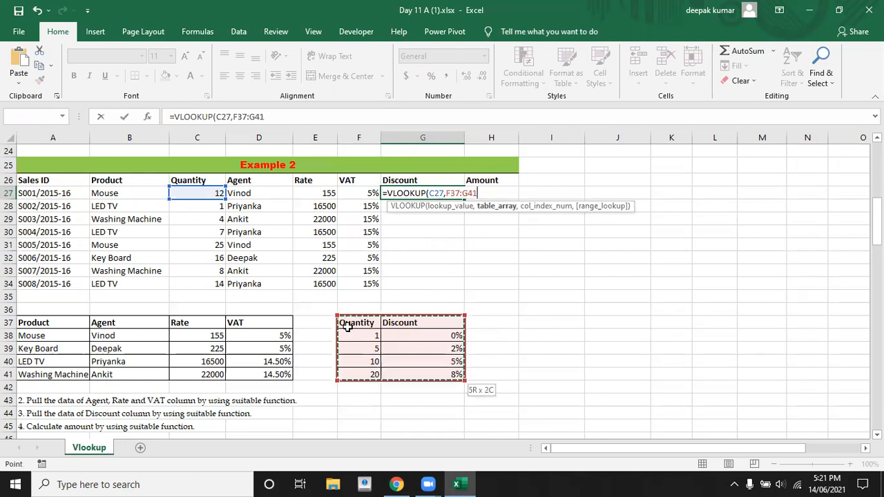
key(F4)
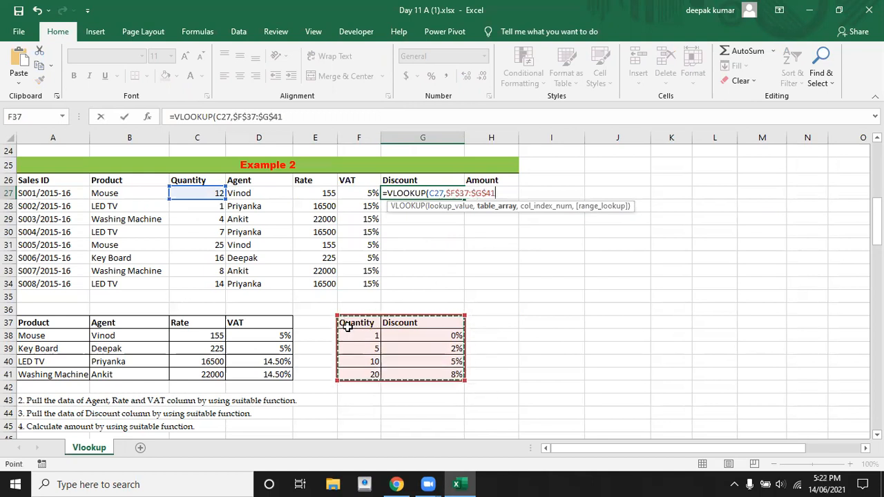
text(,)
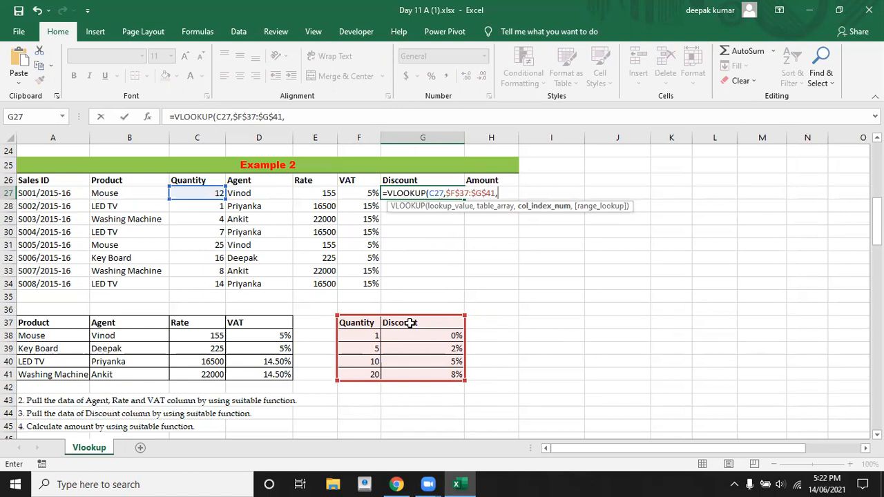
- Finish the G27 VLOOKUP with column index 2 and 1 for an approximate match
text(2,)
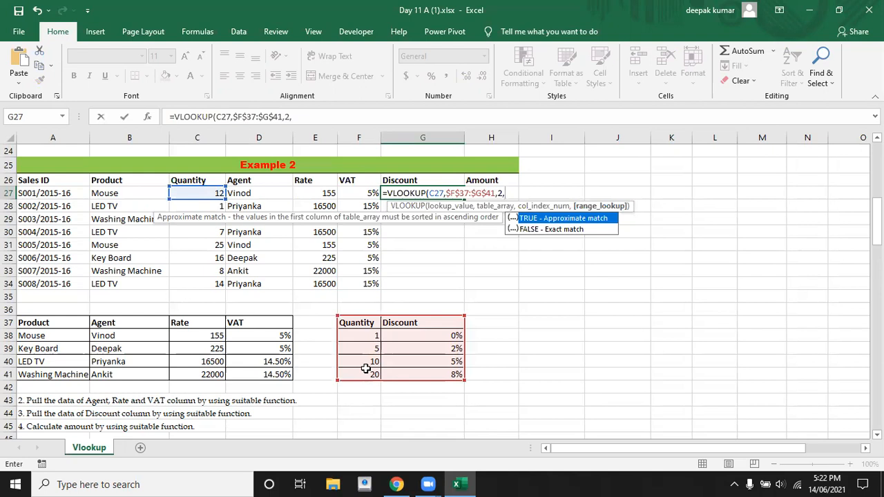
text(1))
key(Return)
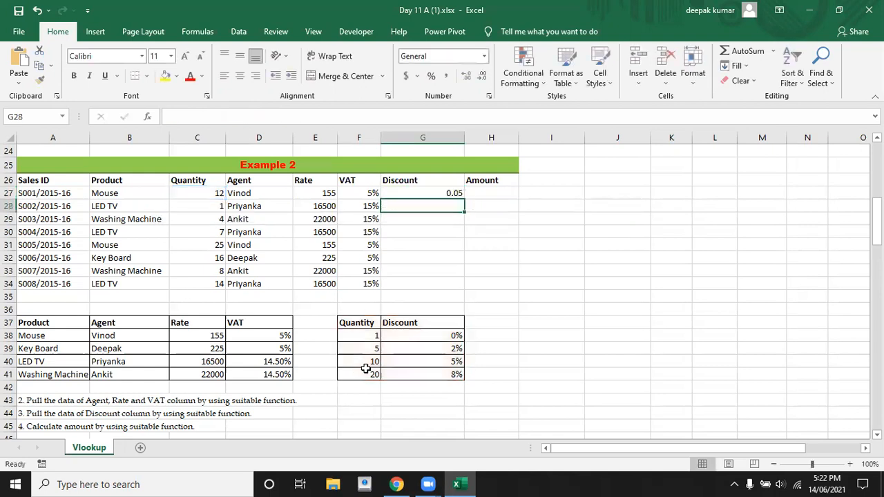
- Fill the G27 discount formula down to G34 and format the results as percentages using the Percent Style
click(443, 223)
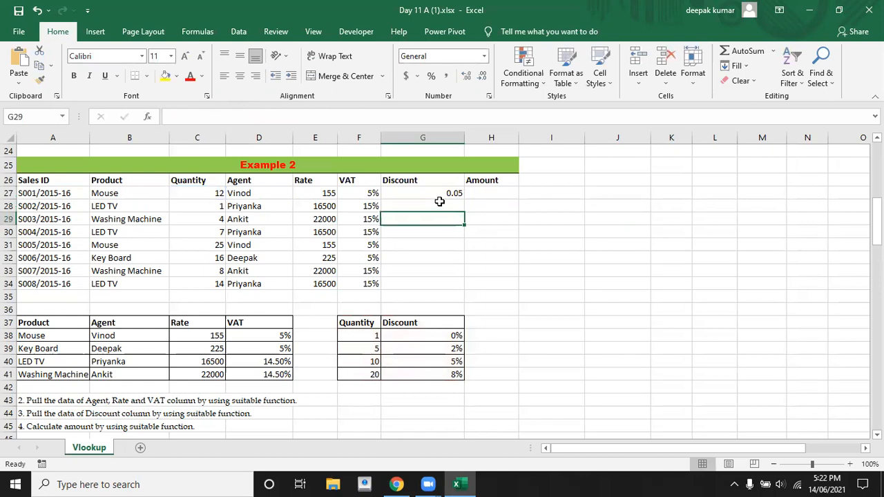
click(439, 192)
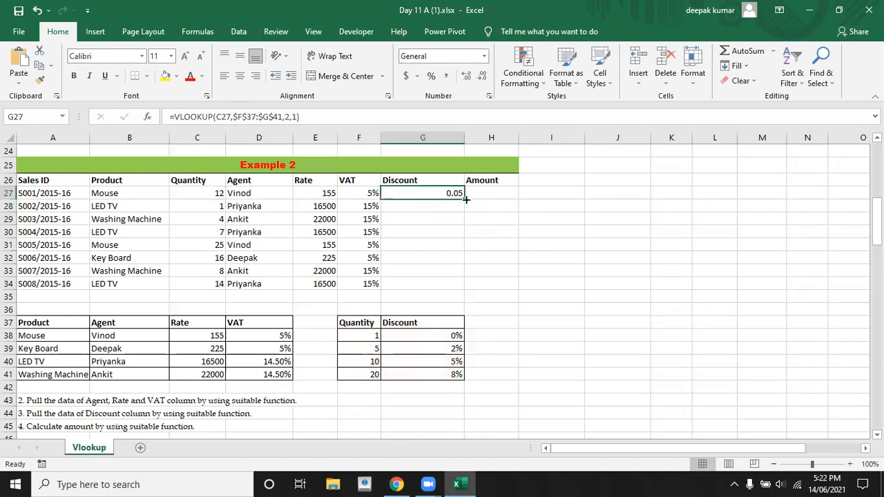
drag(466, 199, 469, 291)
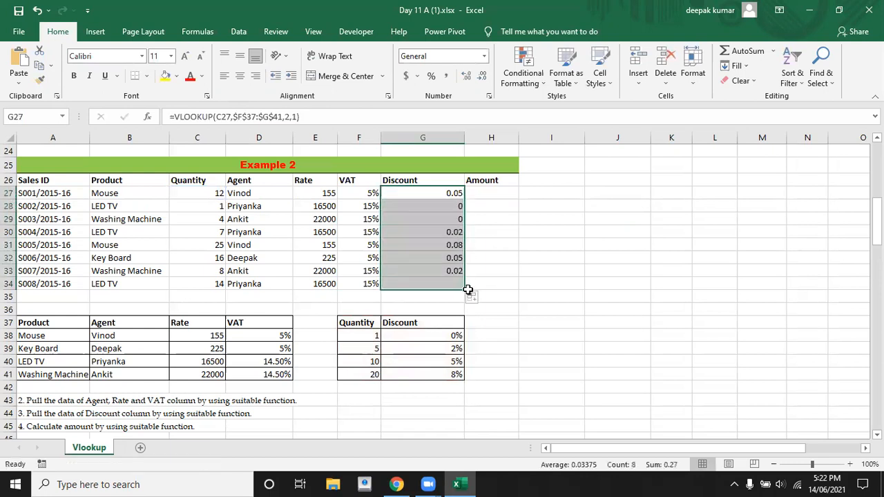
click(430, 79)
click(498, 282)
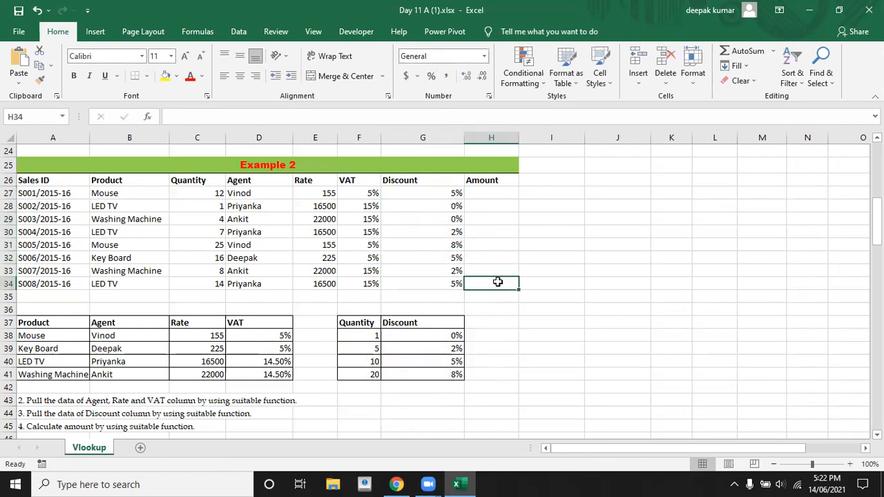
- Review the Quantity, Rate, VAT and Discount cells in row 27 that the Amount calculation depends on
click(497, 195)
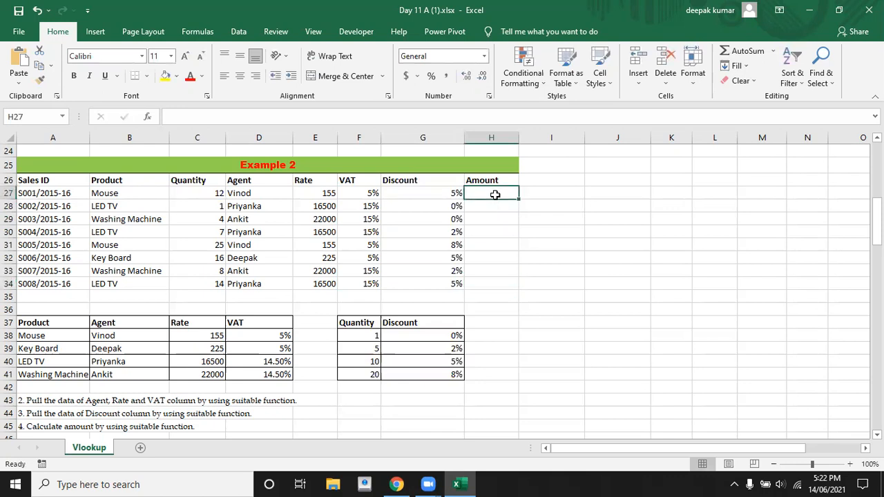
click(192, 189)
click(326, 192)
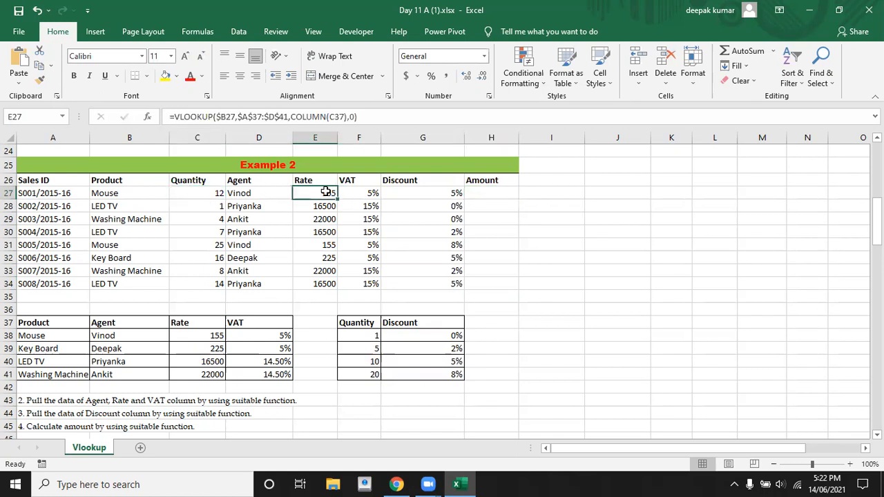
click(357, 195)
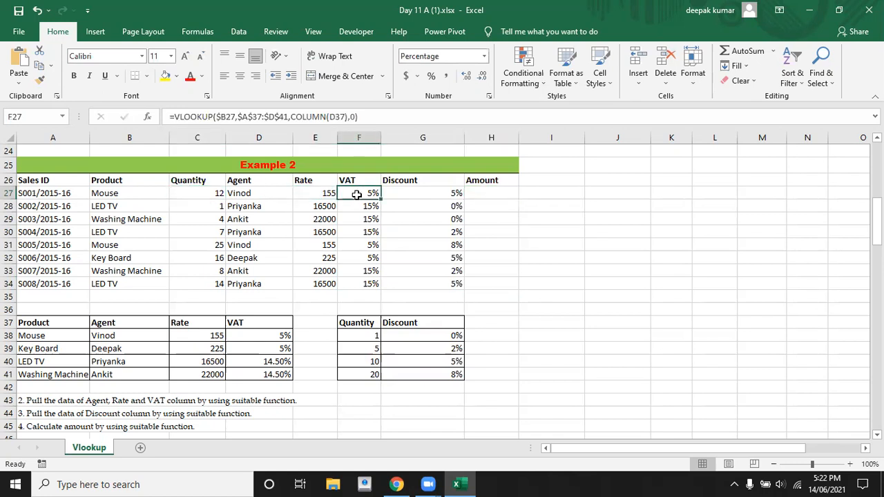
click(418, 194)
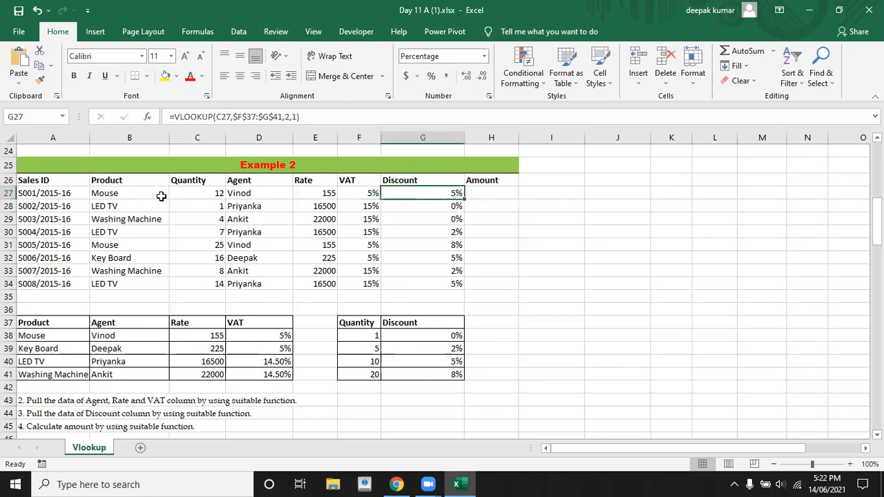
click(352, 195)
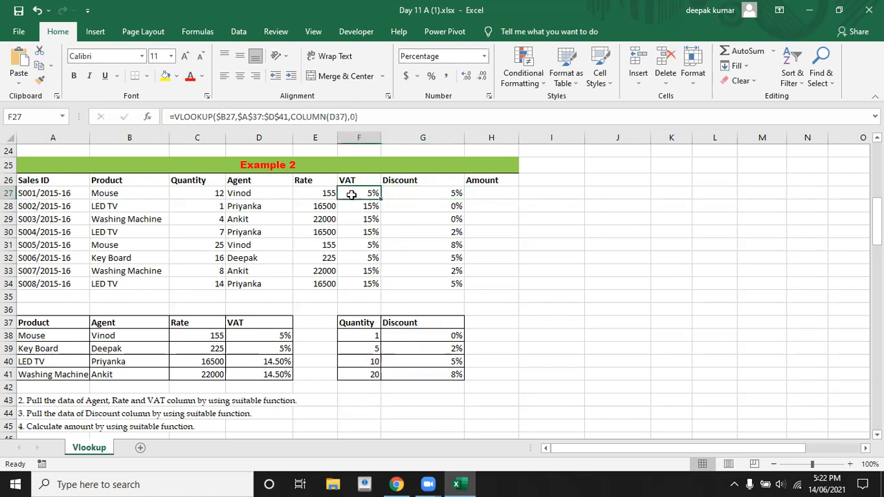
click(428, 194)
- Start the Amount formula in H27 with quantity times rate, =(C27*E27)
click(485, 195)
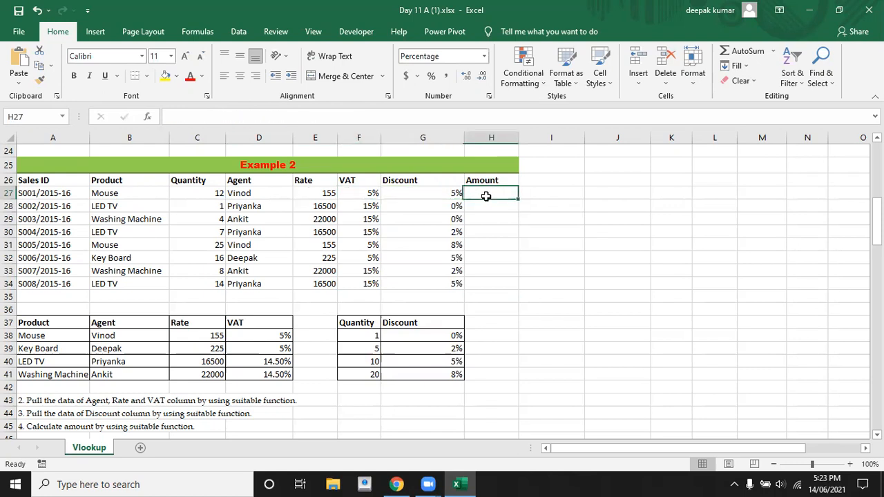
text(=()
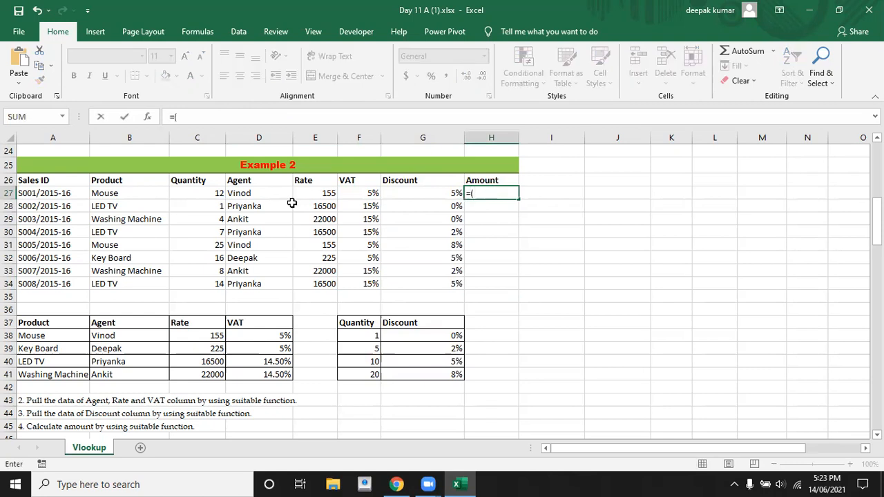
click(205, 192)
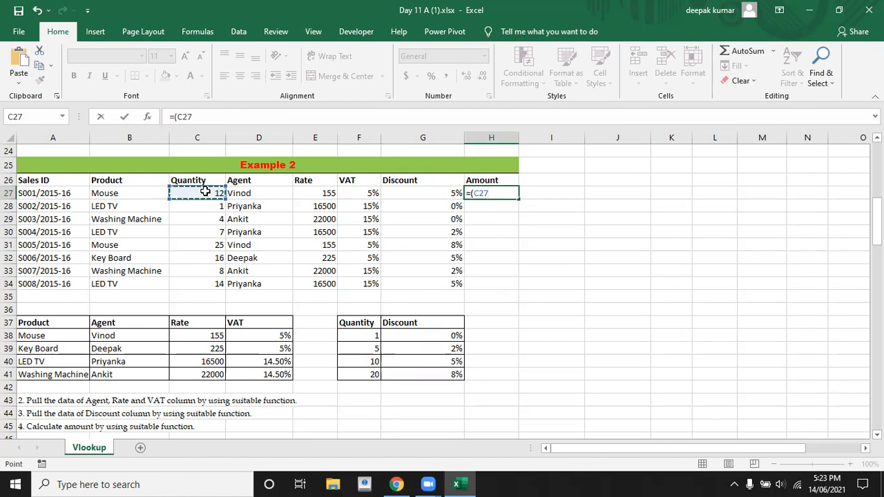
text(*)
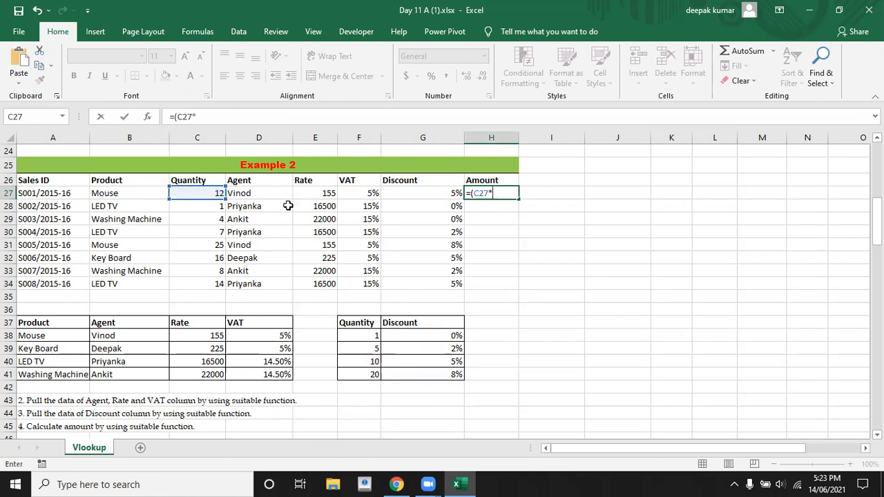
click(312, 194)
text())
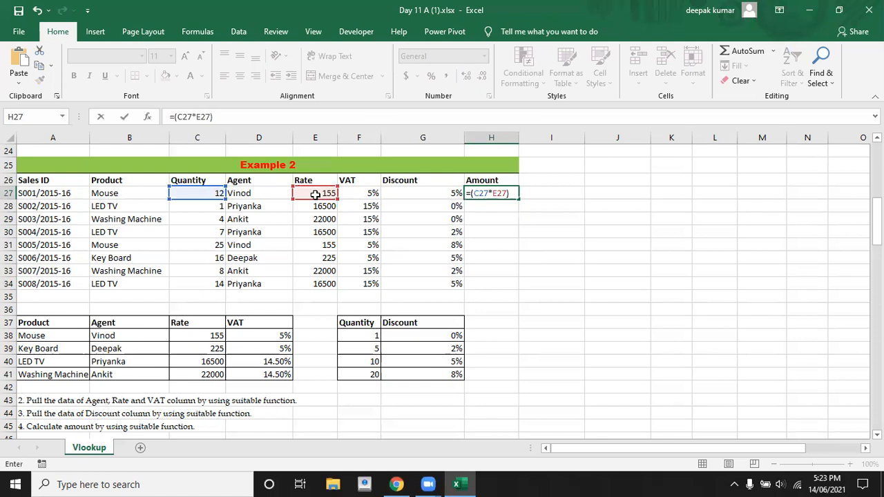
- Add the VAT amount to the H27 formula with the term +(C27*E27*F27)
text(+()
click(203, 195)
text(*)
click(311, 194)
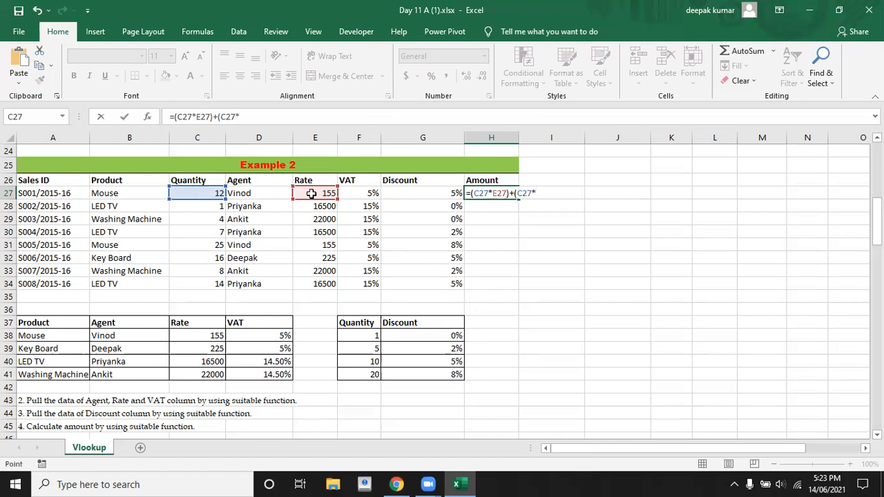
text(*)
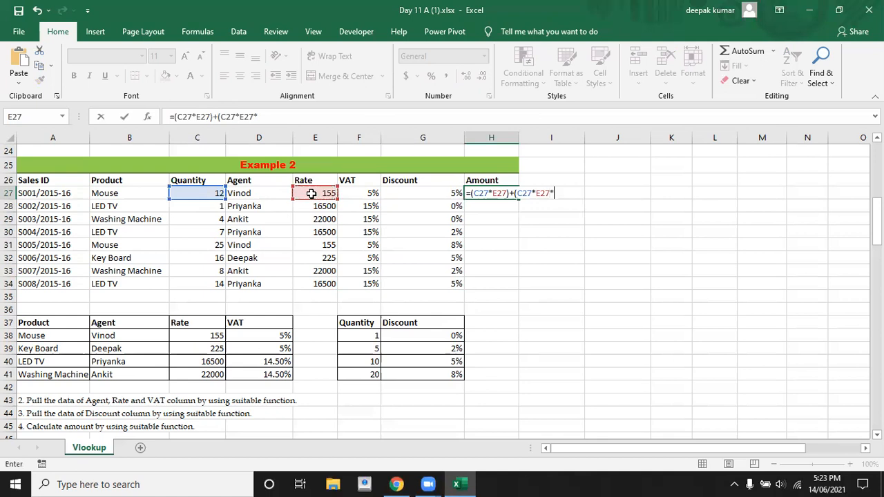
click(356, 194)
text())
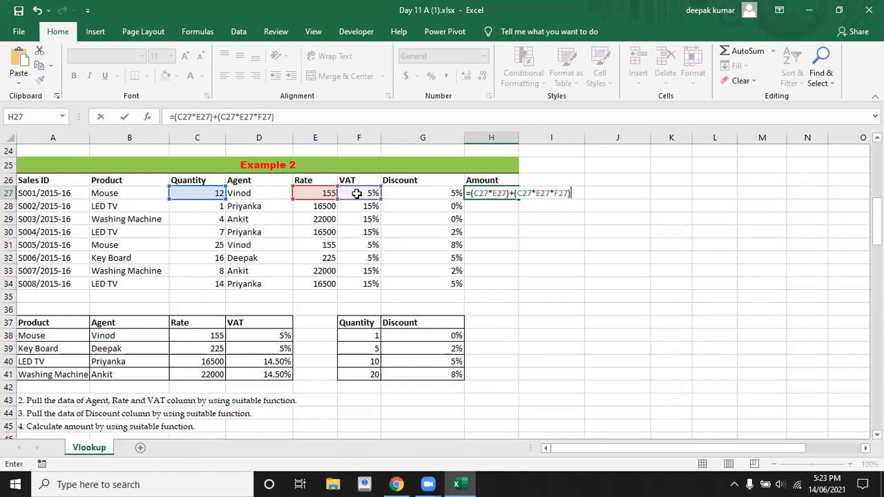
- Subtract the discount amount in the H27 formula with the term -(C27*E27*G27)
text(-()
click(188, 192)
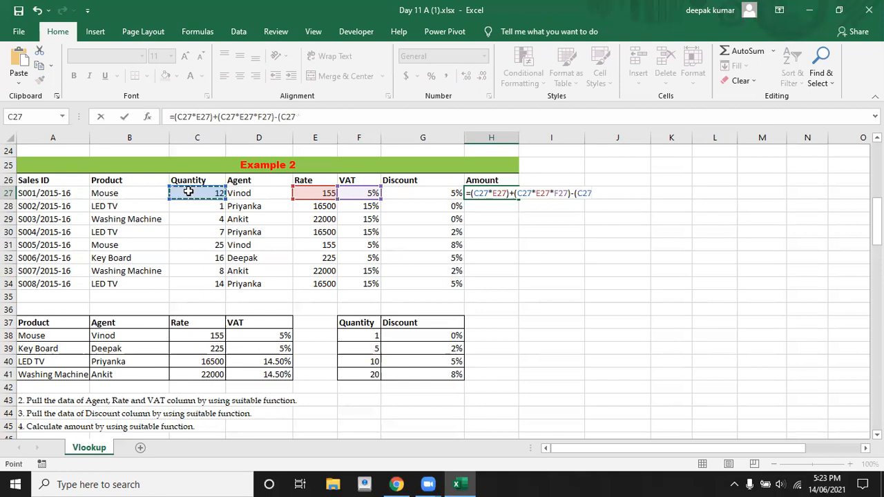
text(*)
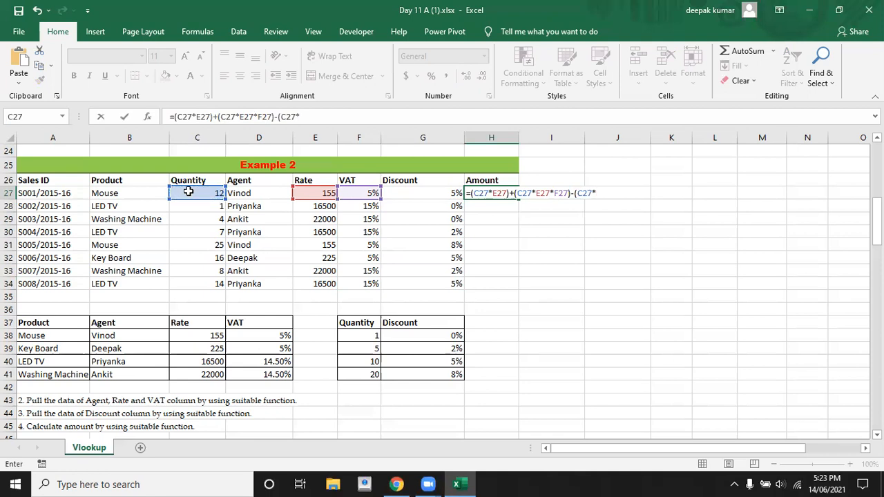
click(304, 193)
text(*)
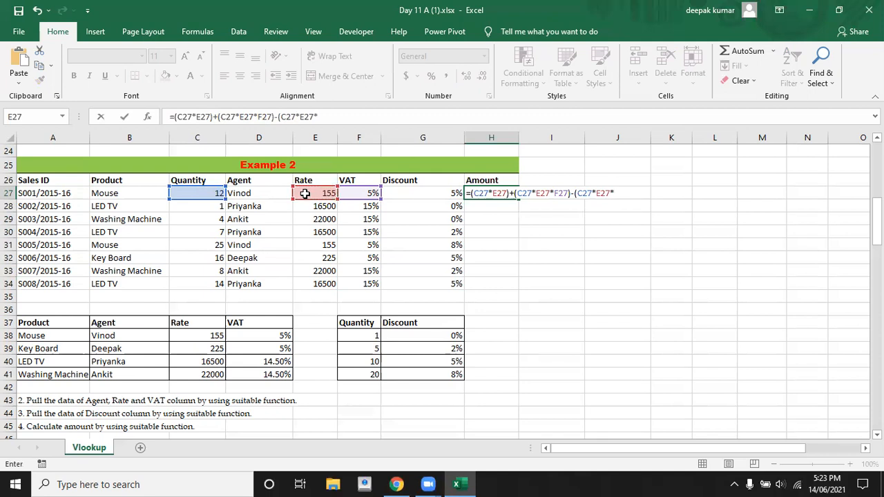
click(403, 195)
text())
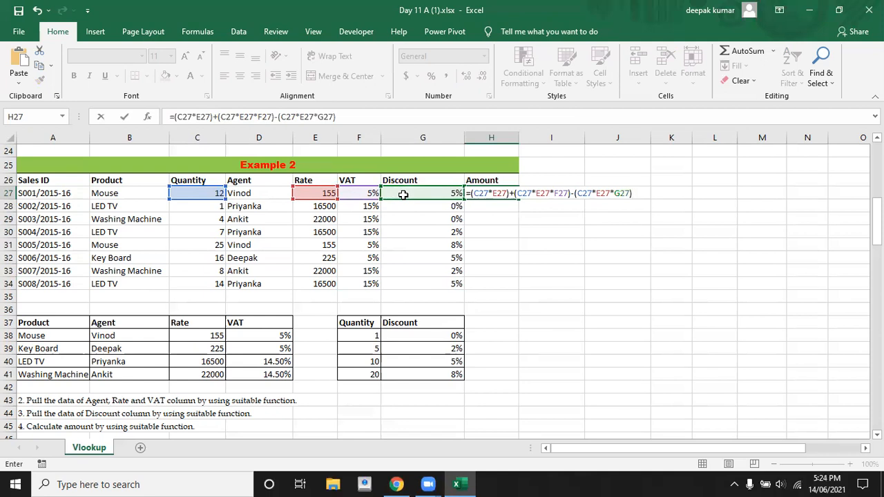
- Complete the Amount formula in H27 and fill it down through H34 for all sales rows
key(Return)
double_click(492, 193)
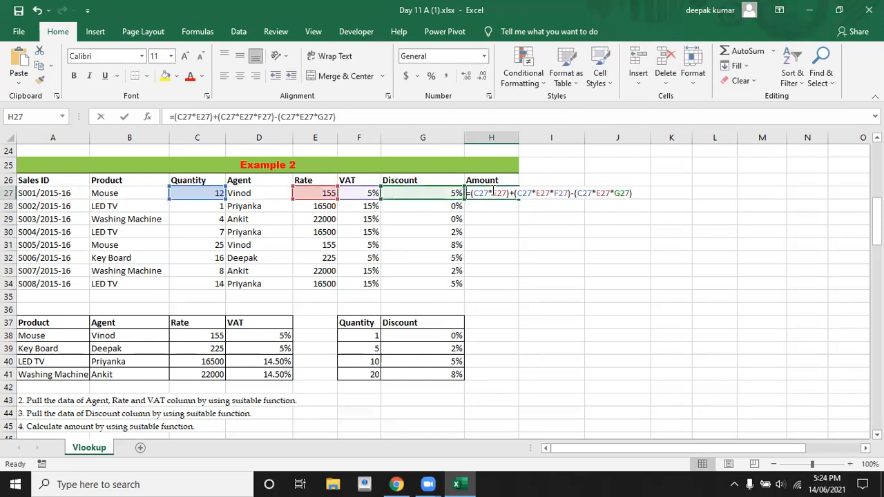
key(Escape)
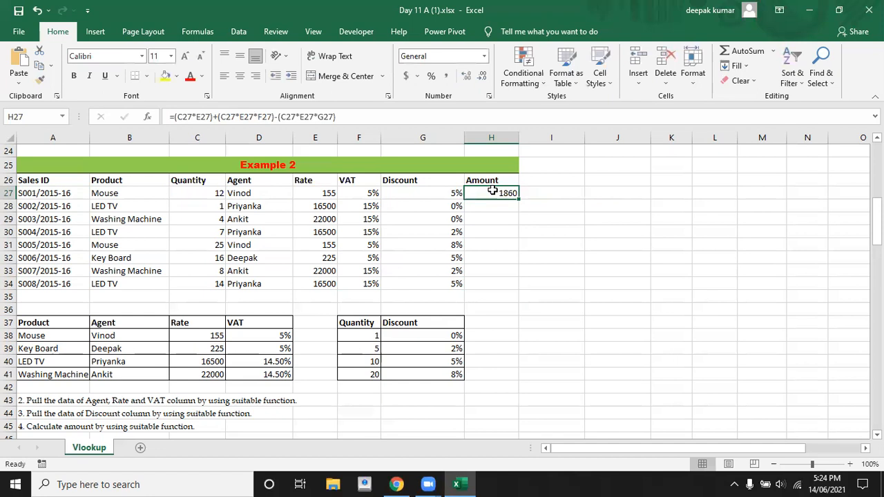
drag(521, 199, 525, 297)
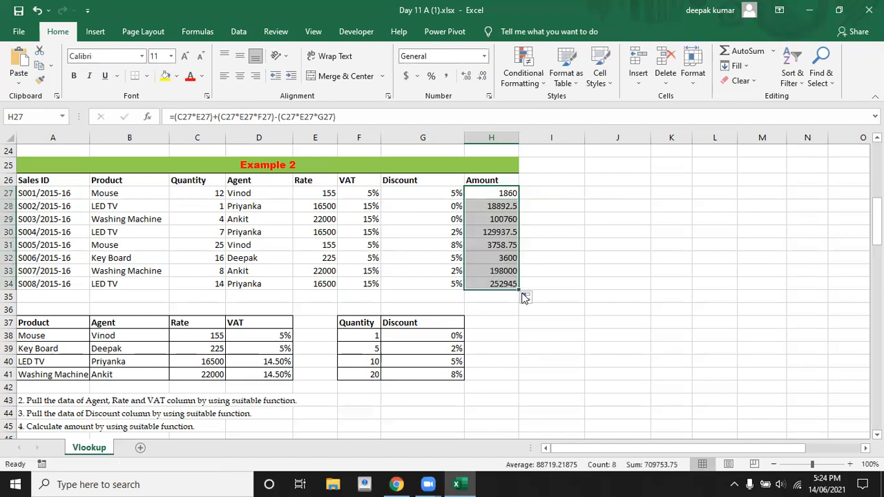
click(506, 316)
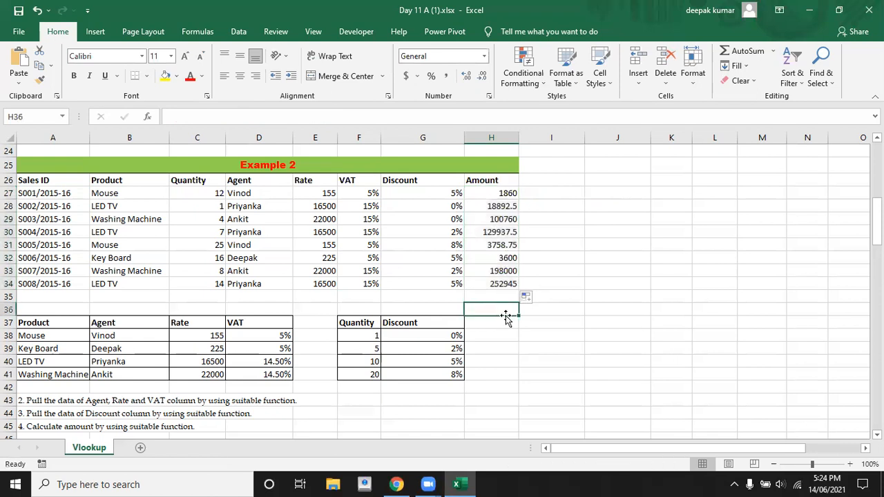
- Review the Example 2 task questions in A43 to A45 against the completed sales table
key(Down)
key(Down)
key(Down)
key(Down)
key(Down)
key(Down)
key(Down)
key(Down)
key(Down)
key(Down)
key(Down)
key(Down)
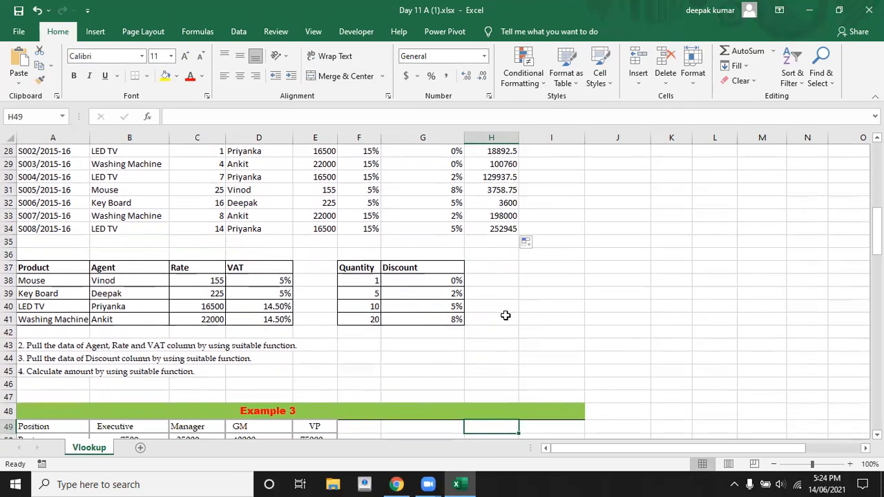
key(Left)
key(Left)
key(Left)
key(Left)
key(Left)
key(Left)
key(Left)
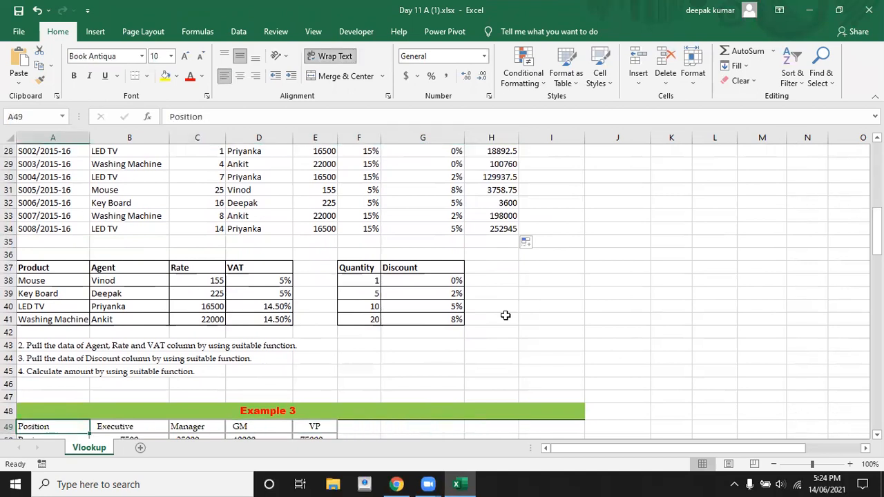
key(Up)
key(Up)
key(Up)
key(Up)
key(Up)
key(Up)
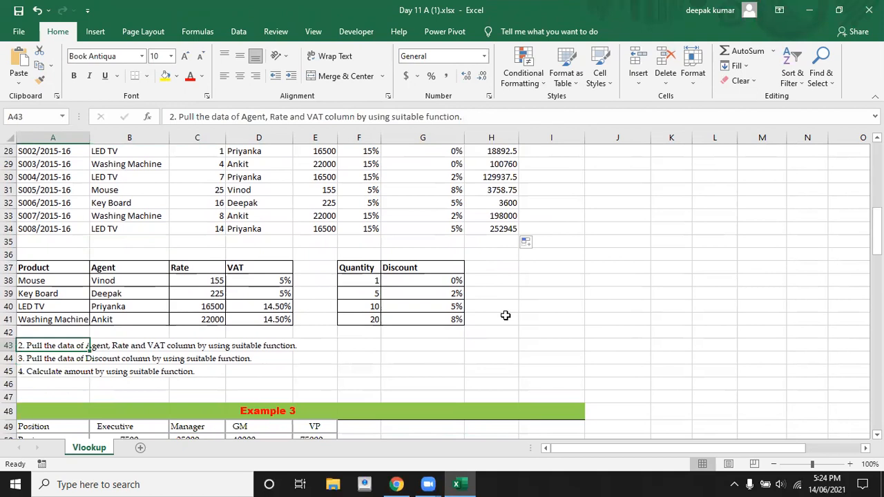
key(Down)
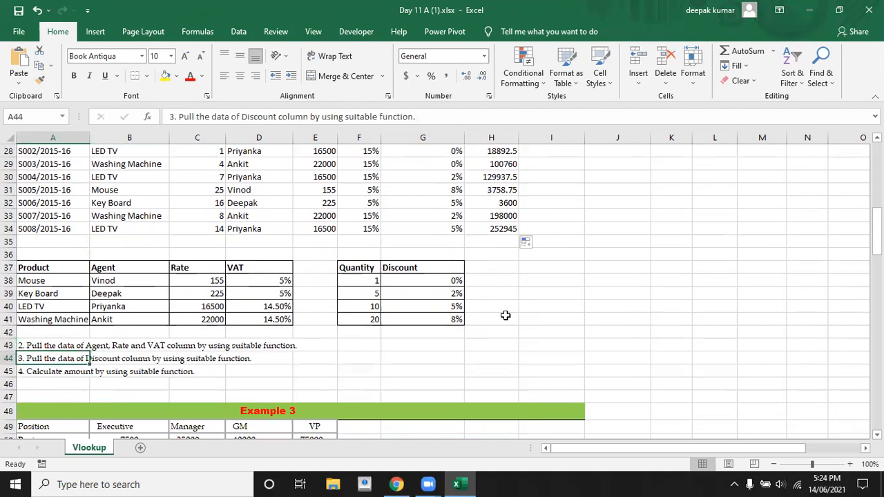
key(Down)
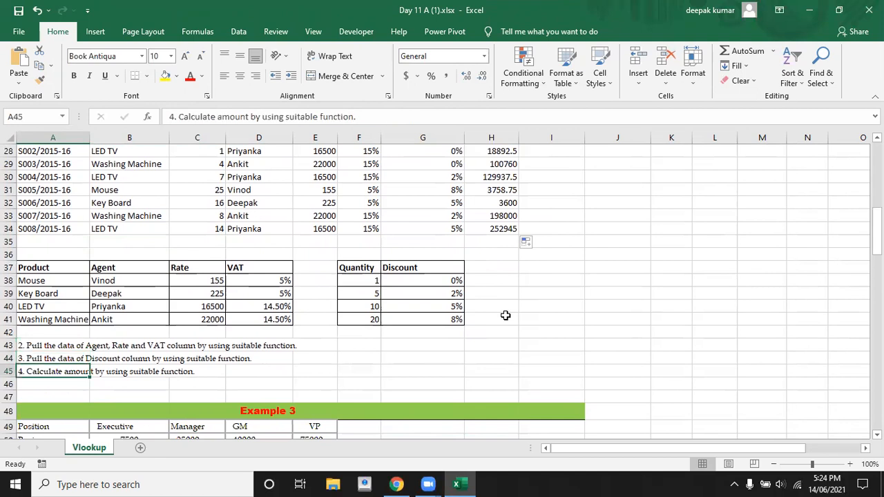
- Look over Example 3: the horizontal salary table, the employee list and the question about pulling the Basic salary
key(Down)
key(Down)
key(Down)
key(Down)
key(Down)
key(Down)
key(Down)
key(Down)
key(Down)
key(Down)
key(Down)
key(Down)
key(Down)
key(Down)
key(Down)
key(Down)
key(Down)
key(Down)
key(Down)
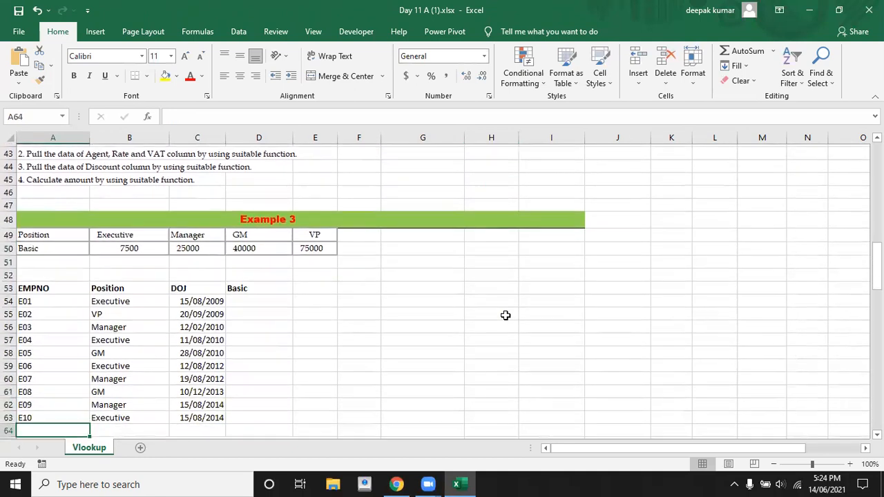
key(Down)
key(Down)
key(Down)
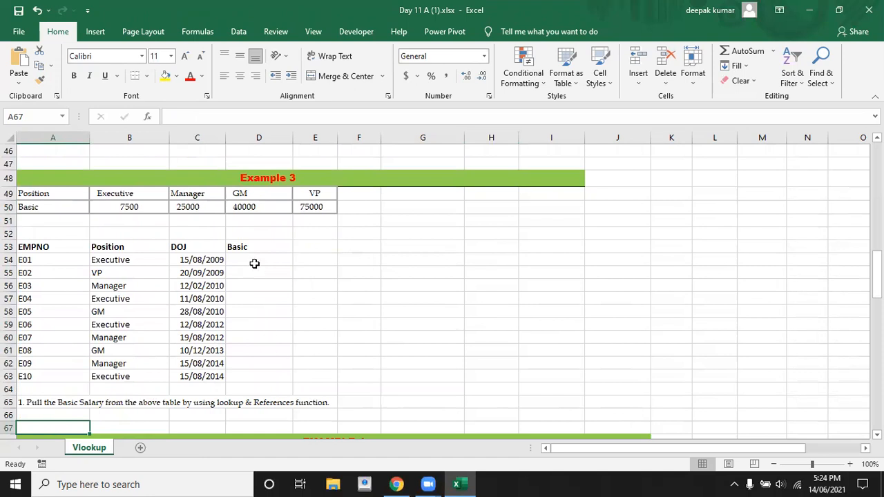
- Examine how the position in B54 relates to the Position and Basic rows of the salary table in rows 49 and 50
click(254, 261)
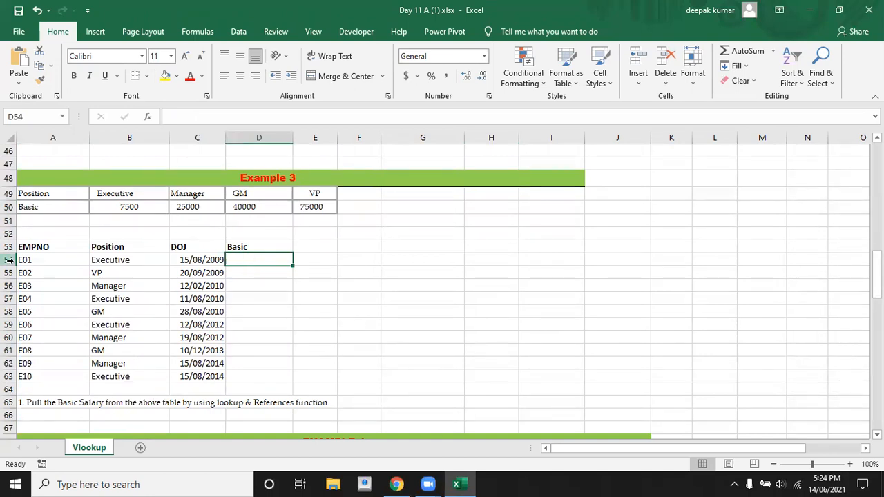
click(119, 261)
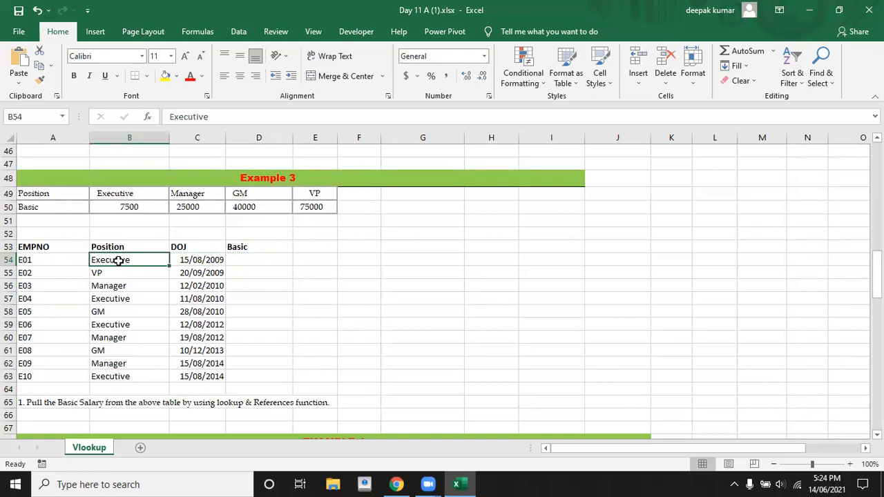
click(44, 196)
click(127, 195)
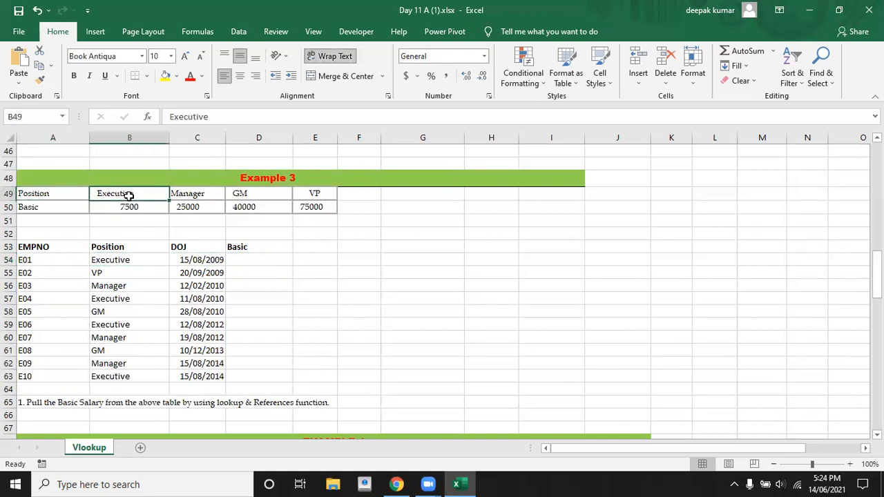
click(129, 208)
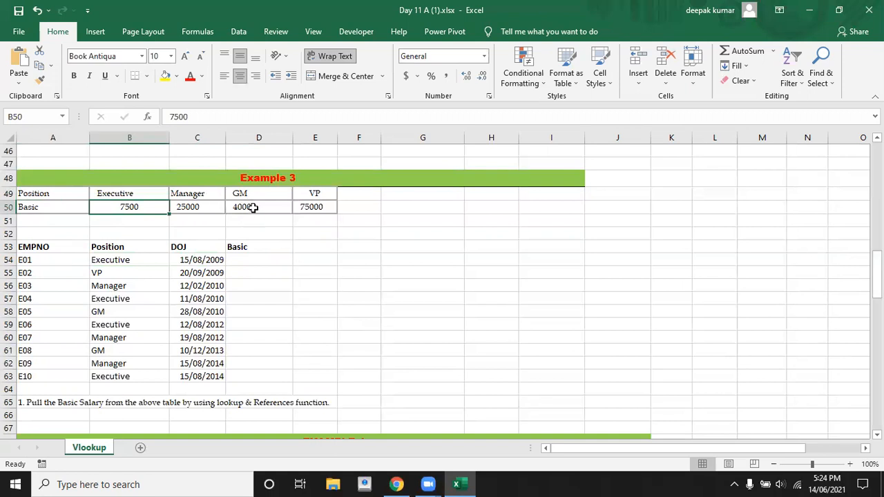
click(253, 257)
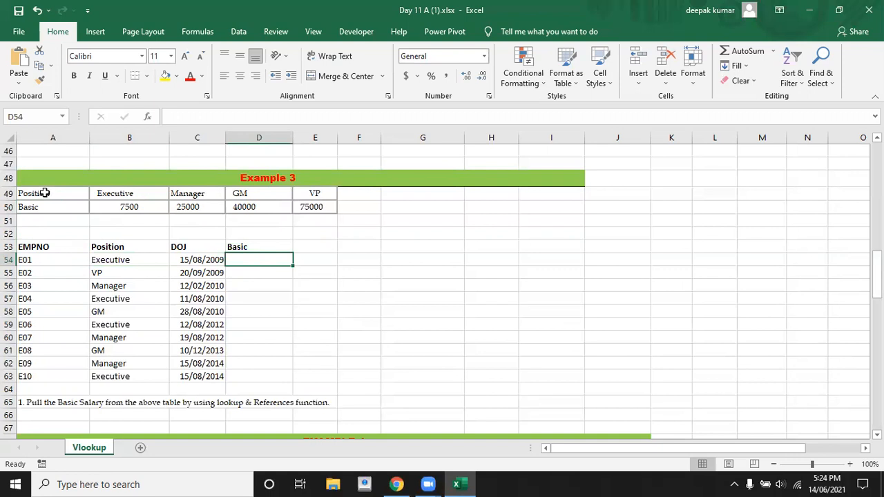
click(44, 193)
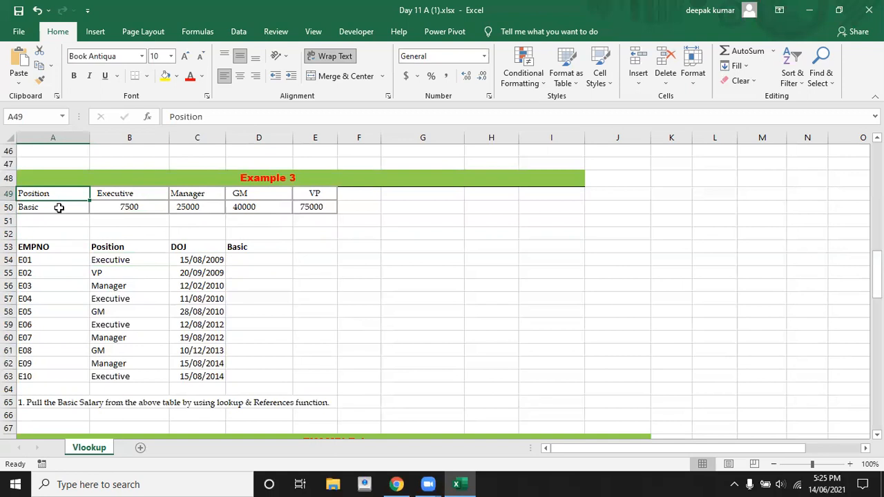
- Start an HLOOKUP formula in the first Basic cell, D54, with the position in B54 as lookup value
click(246, 261)
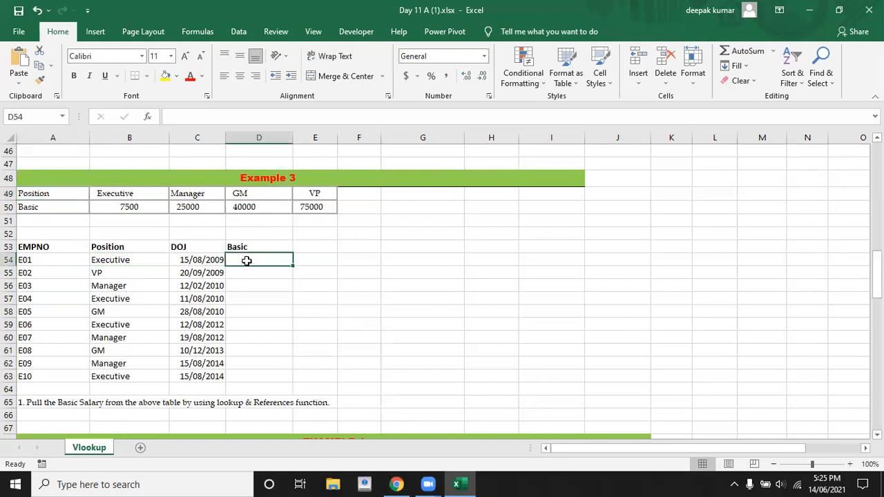
text(=hl)
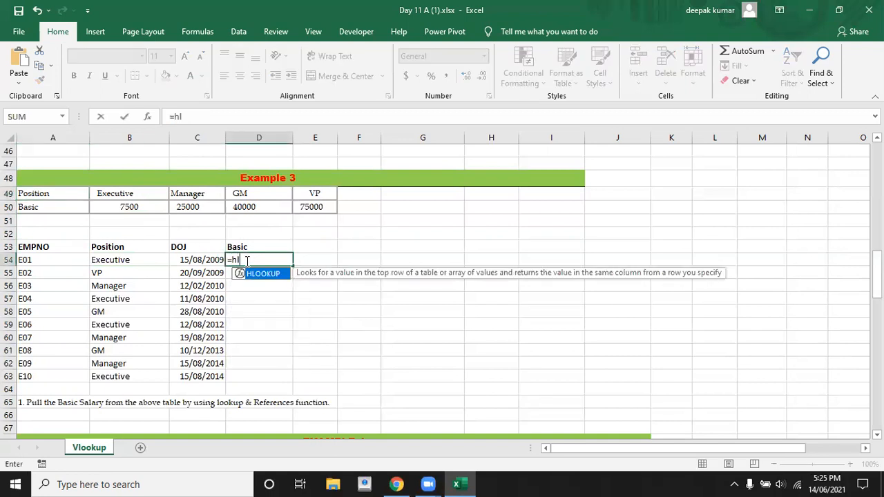
key(Tab)
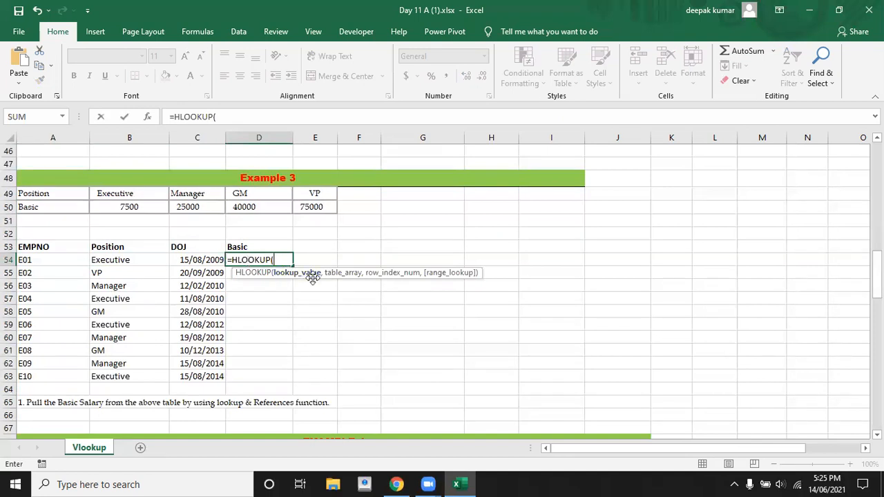
click(113, 259)
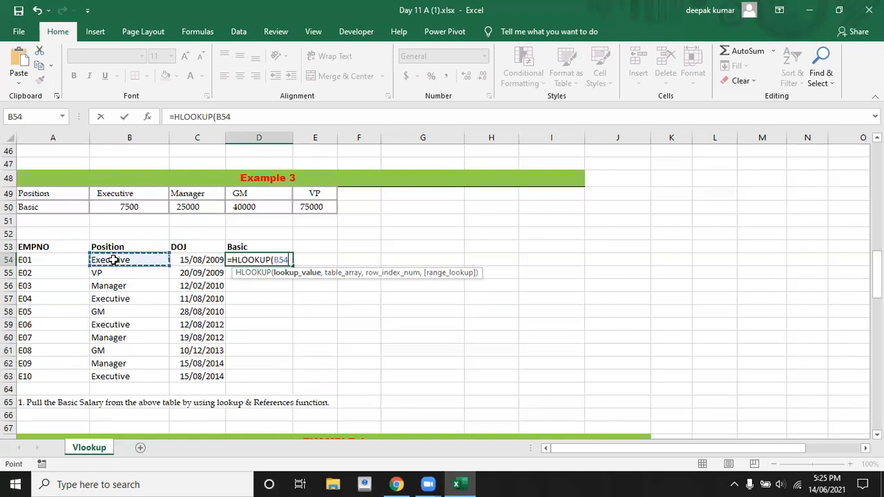
text(,)
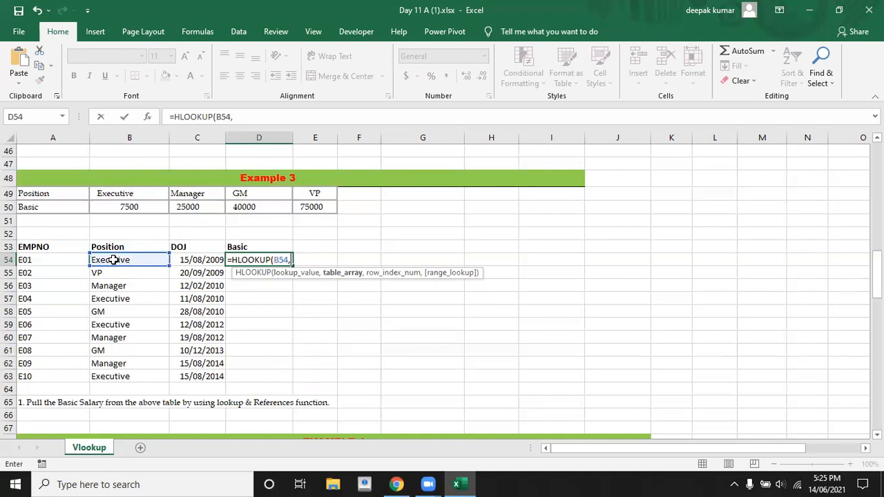
- Set the HLOOKUP table array to the salary table as the absolute range $A$49:$E$50
click(36, 194)
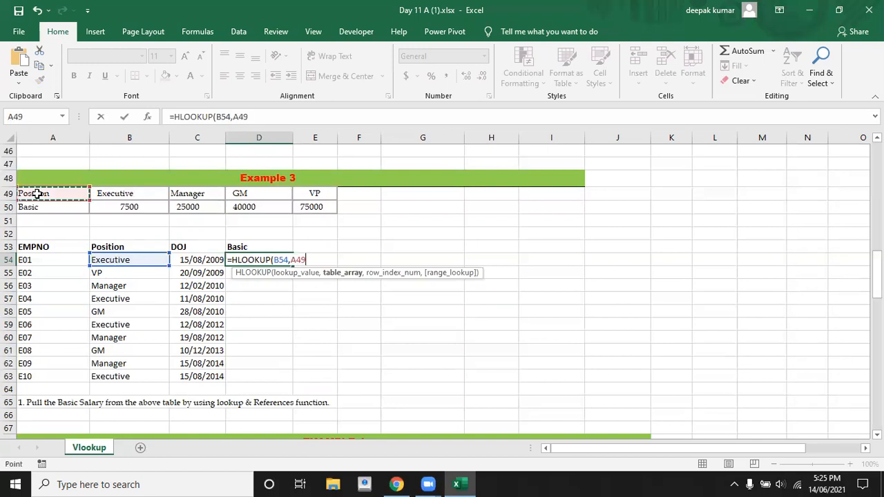
key(shift+Right)
key(shift+Right)
key(shift+Right)
key(shift+Right)
key(shift+Down)
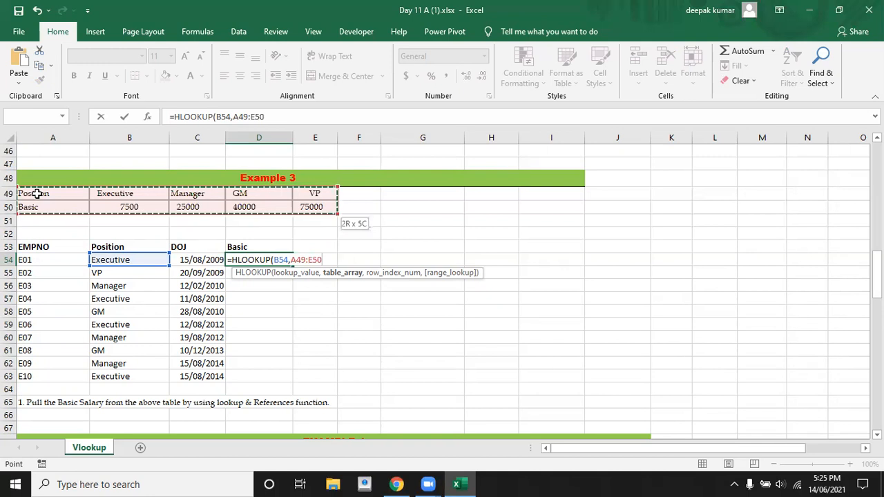
key(F4)
text(,)
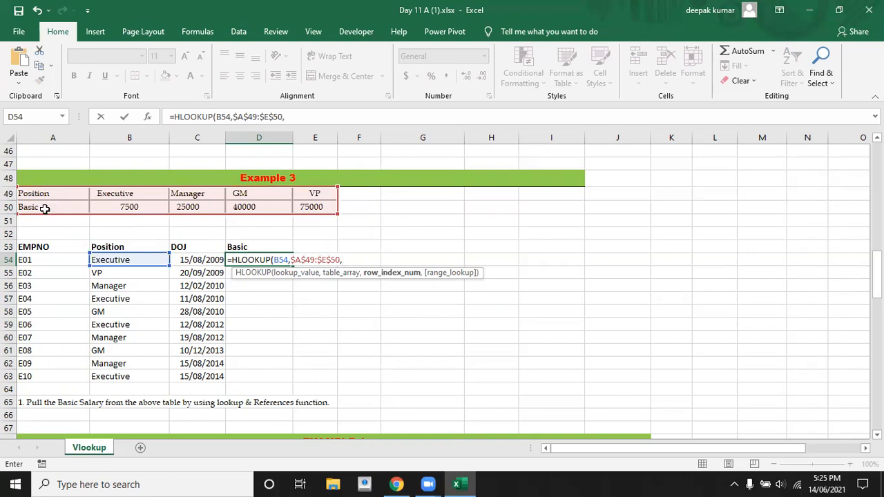
- Finish the D54 HLOOKUP with row index 2 and exact match 0, and fill it down through D63
text(2,0)
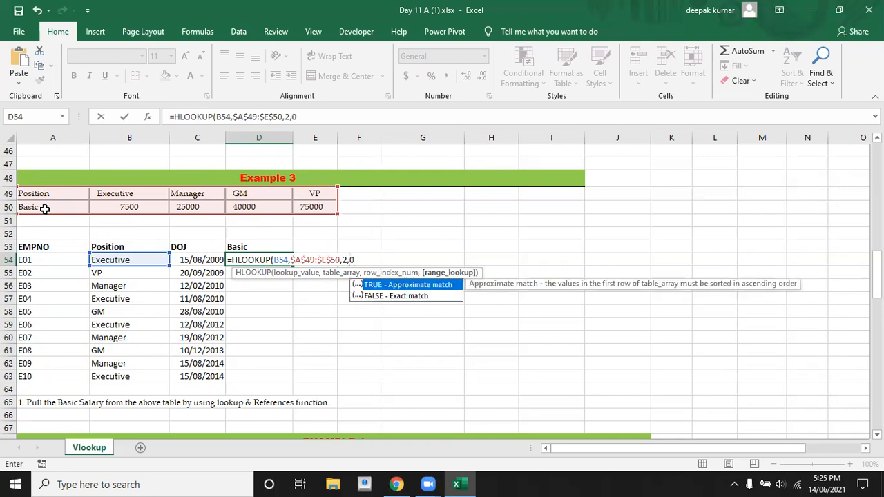
text())
key(Return)
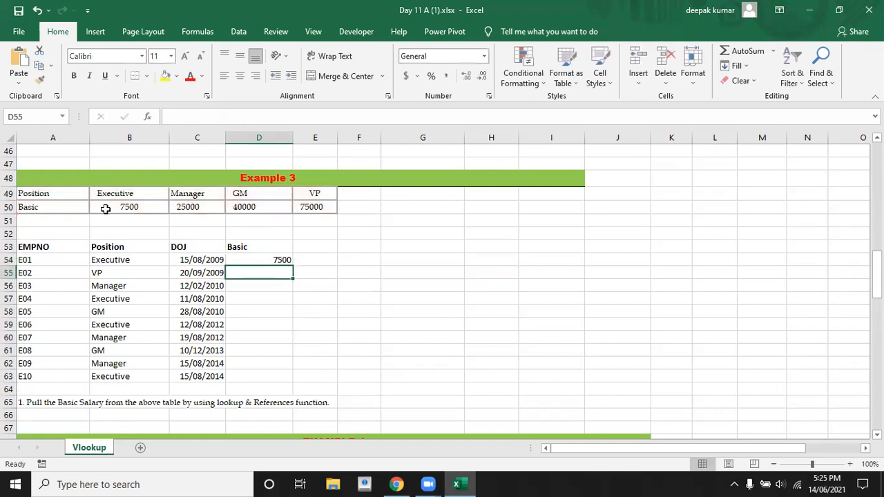
click(285, 260)
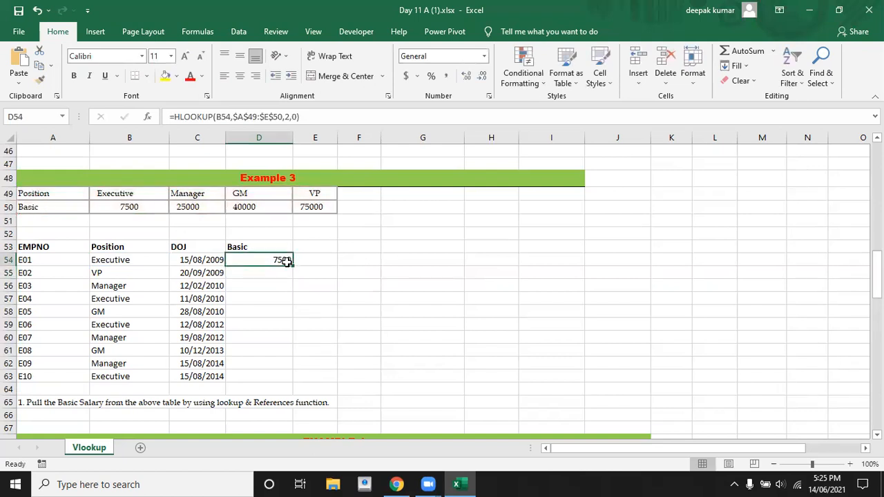
drag(293, 267, 295, 378)
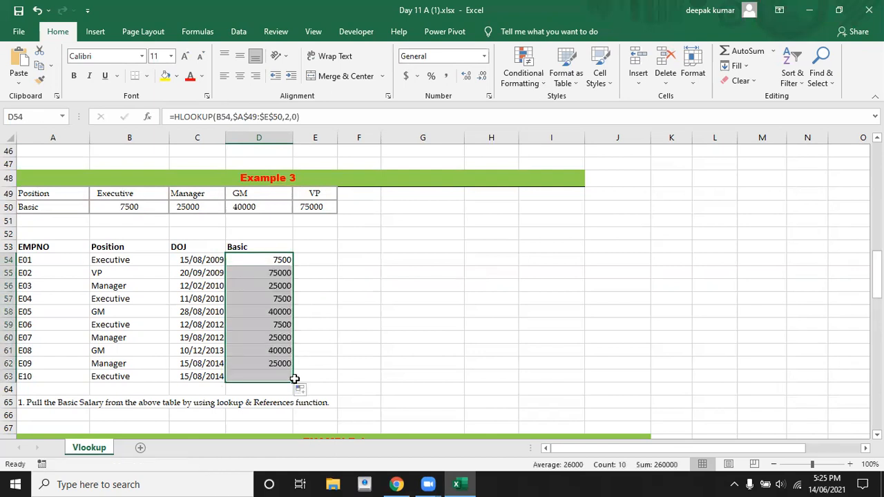
- Look over Example 4 below, including the employee salary table and the blank pay slip layout
key(Down)
key(Down)
key(Down)
key(Down)
key(Down)
key(Down)
key(Down)
key(Down)
key(Down)
key(Down)
key(Down)
key(Down)
key(Down)
key(Down)
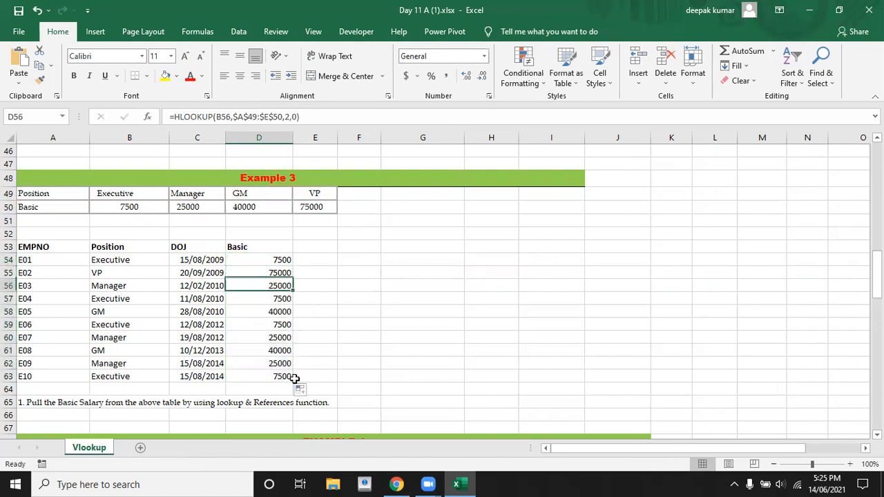
key(Down)
key(Down)
key(Down)
key(Down)
key(Down)
key(Down)
key(Down)
key(Down)
key(Down)
key(Down)
key(Down)
key(Down)
key(Down)
key(Down)
key(Down)
key(Down)
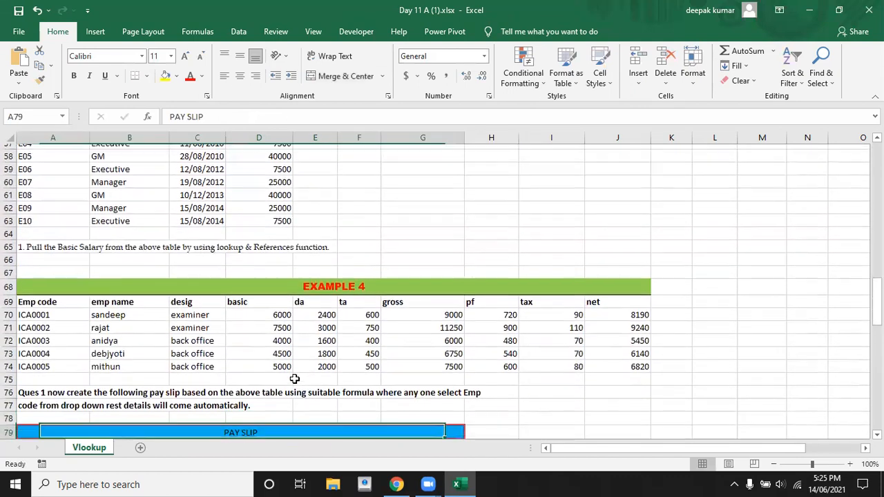
key(Down)
key(Down)
key(Down)
key(Down)
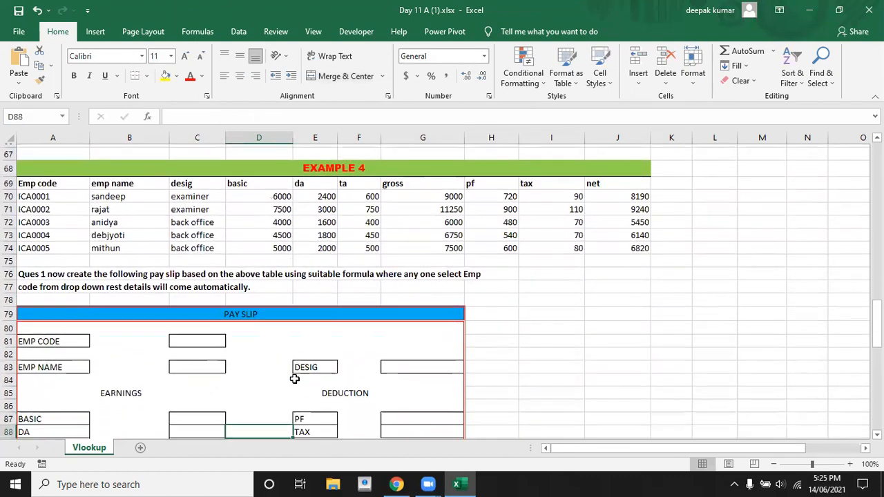
- Read the Example 4 pay slip question and examine the pay slip fields and the table's first Emp code
key(Up)
key(Up)
key(Up)
key(Up)
key(Up)
key(Up)
key(Up)
key(Up)
key(Up)
key(Up)
key(Up)
key(Up)
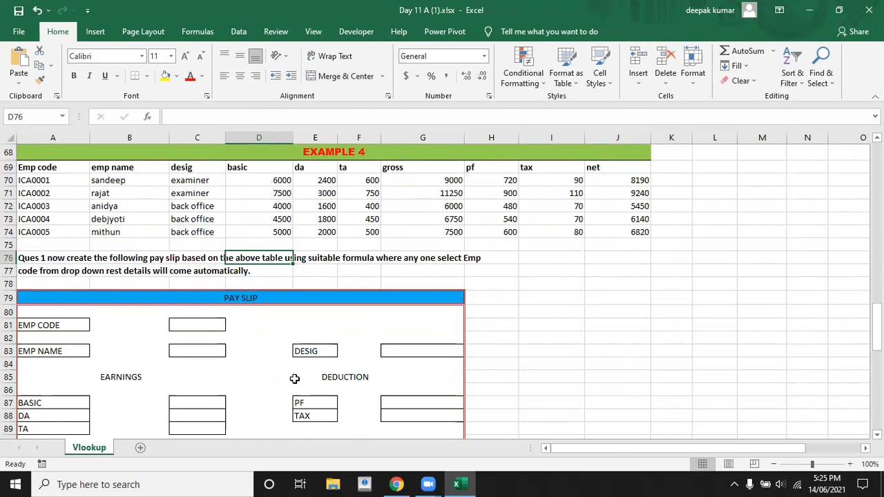
key(Down)
key(Down)
key(Down)
key(Down)
key(Down)
key(Down)
key(Down)
key(Down)
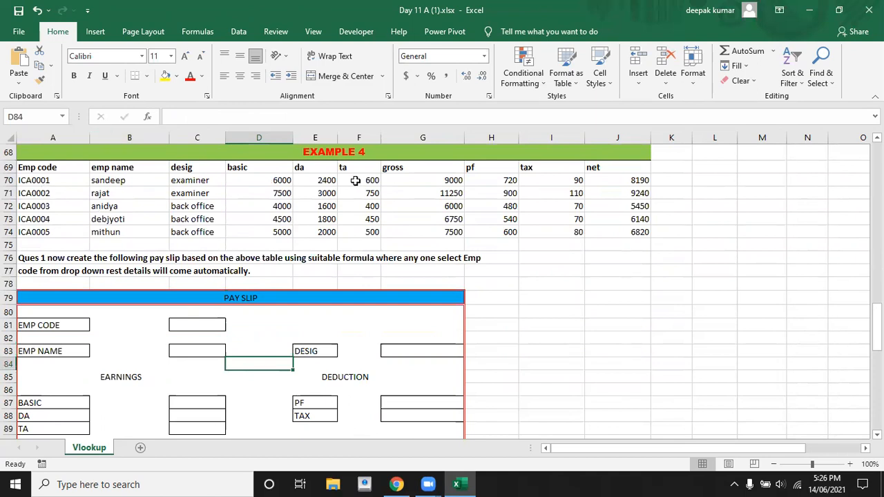
click(47, 180)
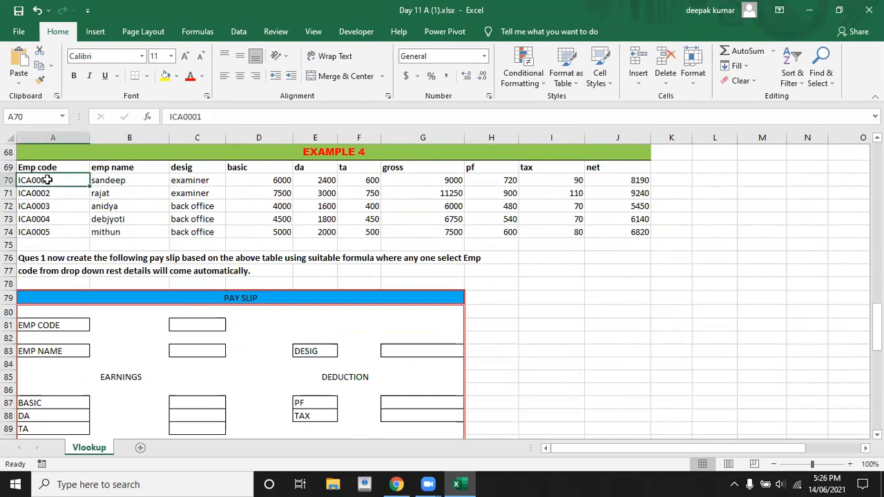
- Examine the first employee's record in the Example 4 table, from emp name and desig to pf, tax and net
click(121, 181)
click(198, 181)
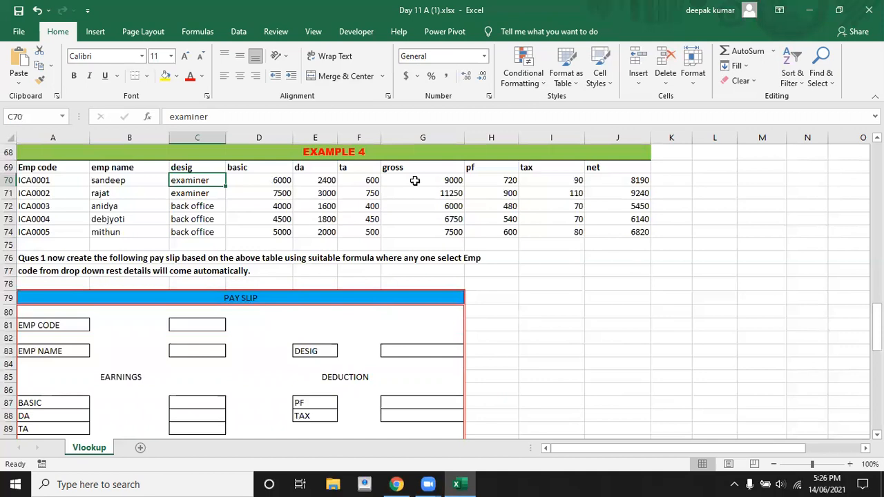
click(486, 180)
click(531, 180)
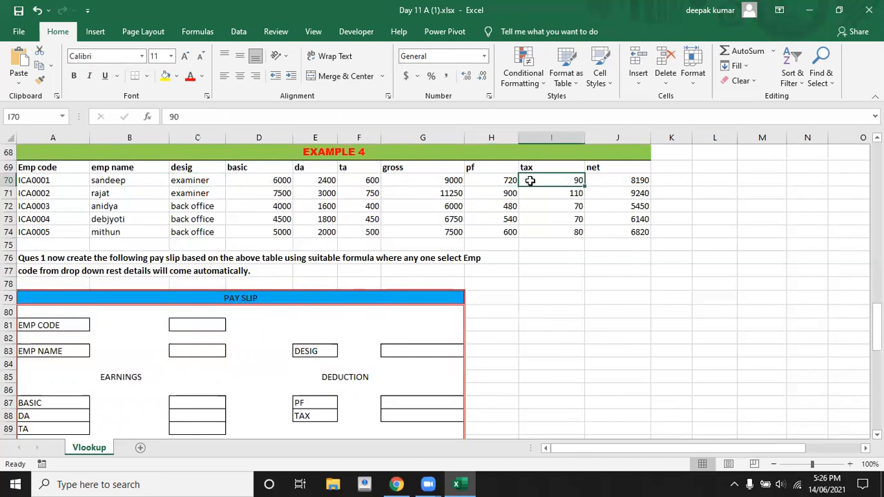
click(606, 181)
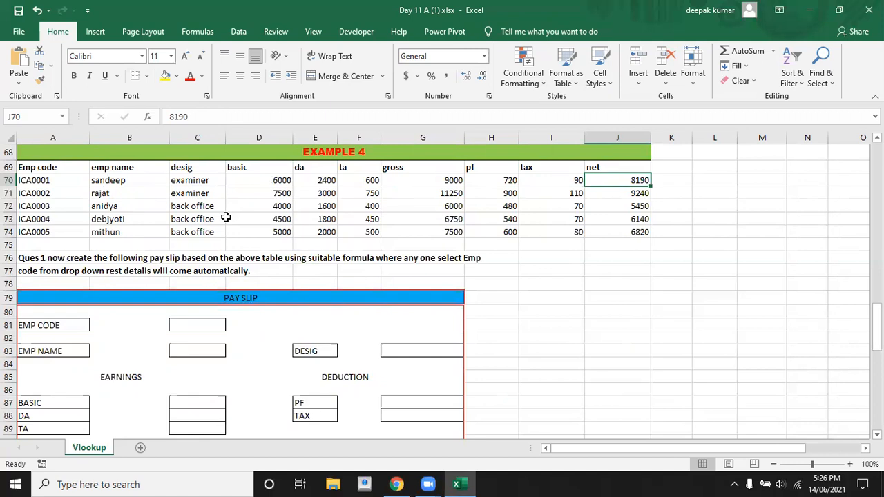
- Look over the blank pay slip from its title down to the employee and accountant signature lines
click(233, 301)
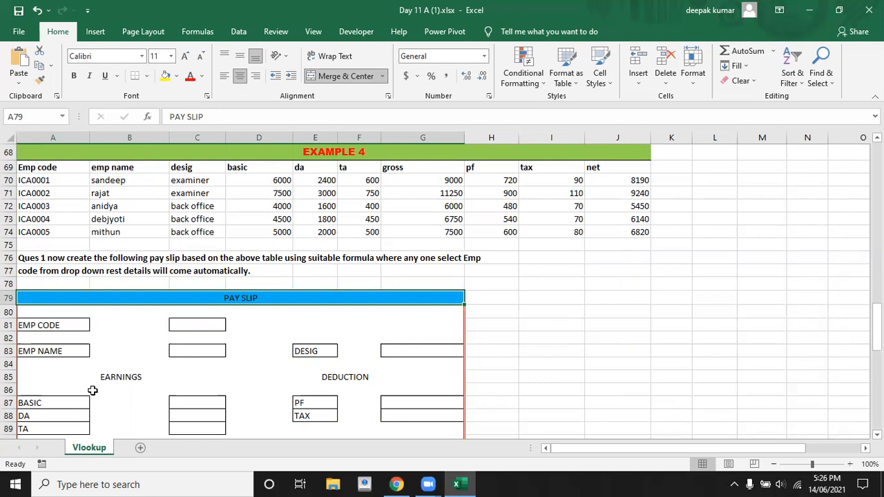
click(165, 365)
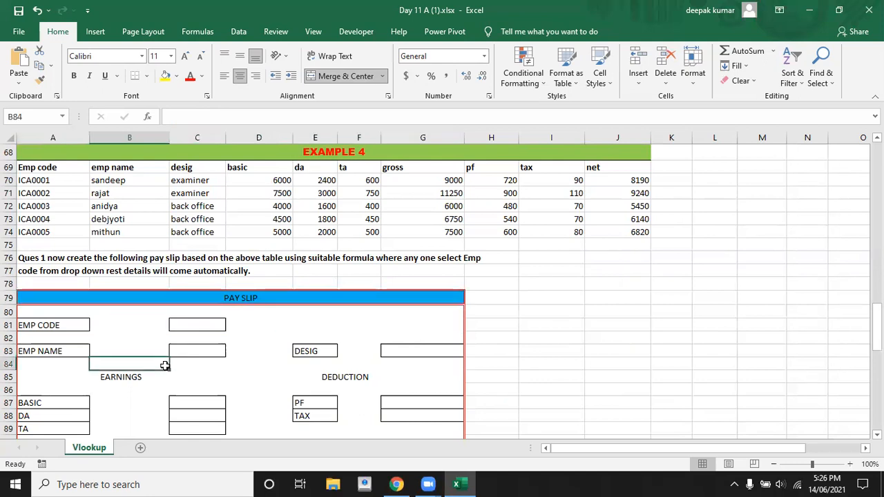
key(Down)
key(Down)
key(Down)
key(Down)
key(Down)
key(Down)
key(Down)
key(Down)
key(Down)
key(Down)
key(Down)
key(Down)
key(Down)
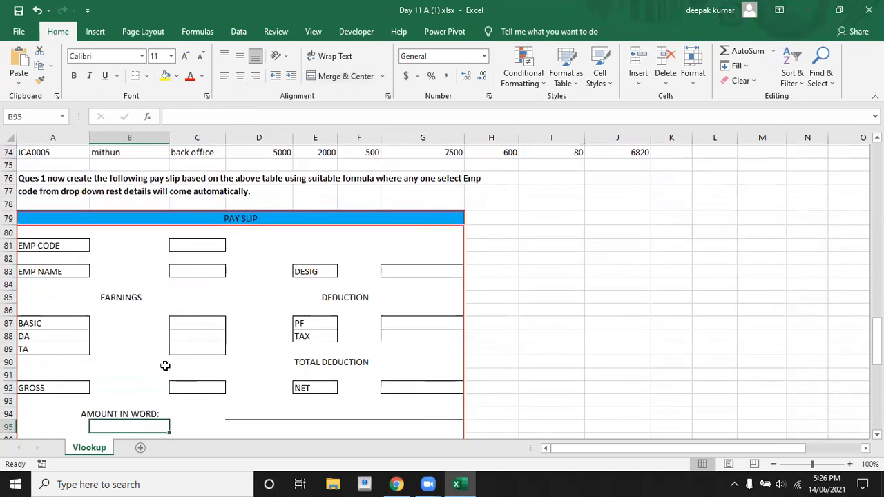
key(Down)
key(Down)
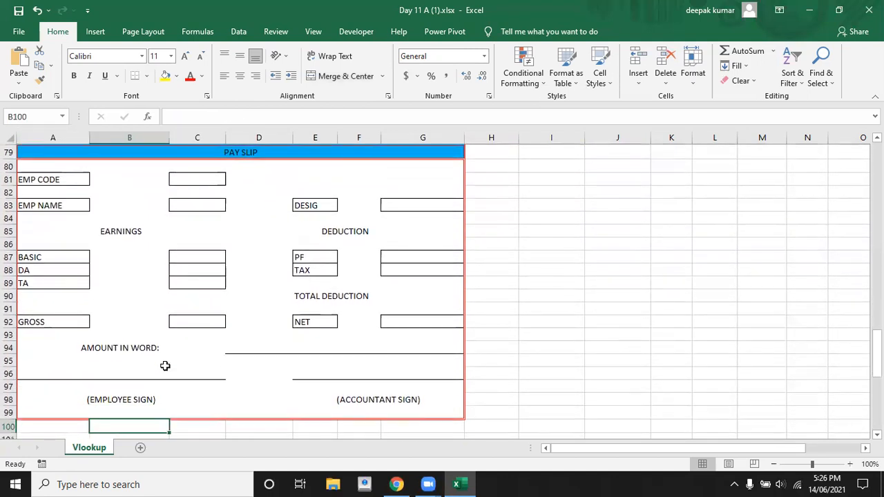
- Review the pay slip question above the form and return to the EMP CODE row
key(Up)
key(Up)
key(Up)
key(Up)
key(Up)
key(Up)
key(Up)
key(Up)
key(Up)
key(Up)
key(Up)
key(Up)
key(Up)
key(Up)
key(Up)
key(Up)
key(Up)
key(Up)
key(Up)
key(Up)
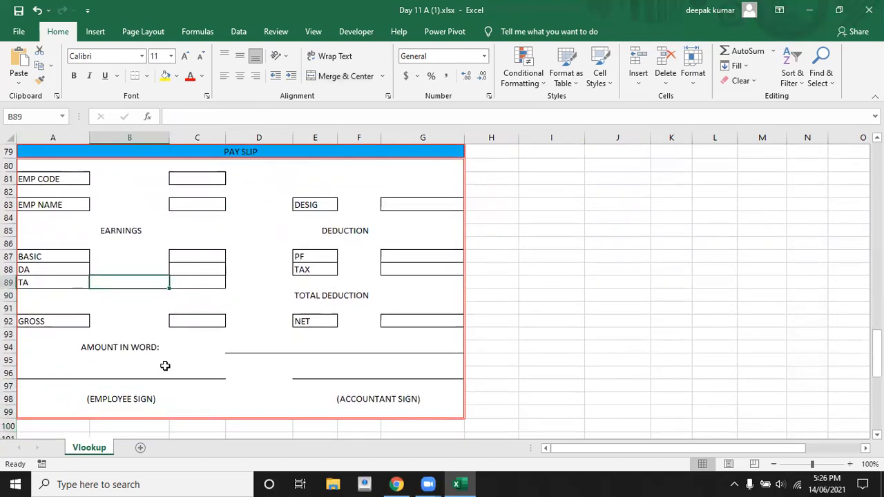
key(Up)
key(Up)
key(Up)
key(Up)
key(Up)
key(Up)
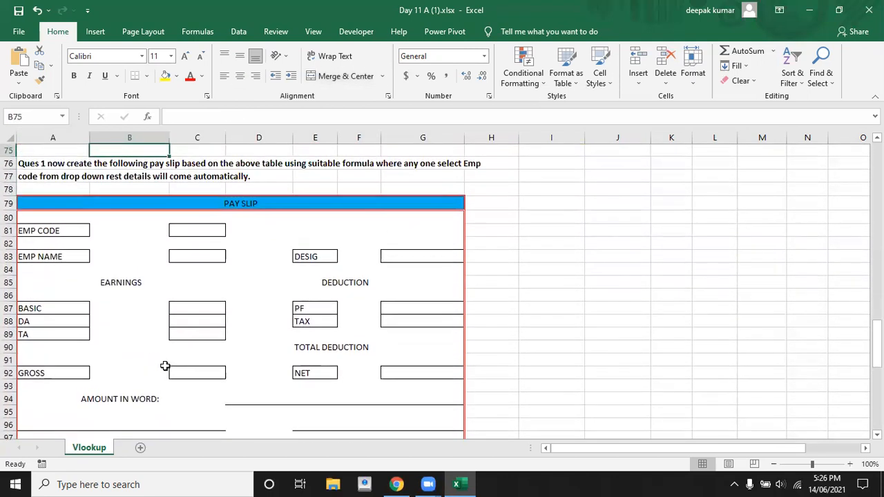
key(Down)
key(Down)
key(Down)
key(Down)
key(Down)
key(Down)
key(Down)
key(Down)
key(Down)
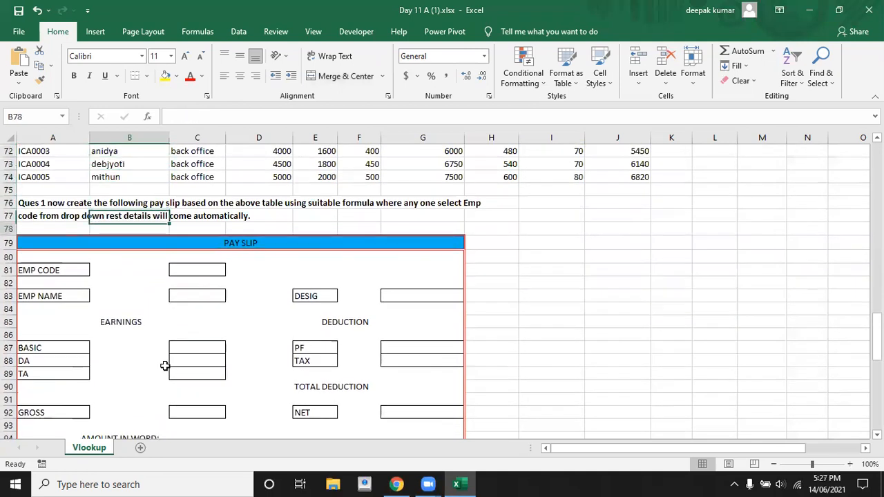
- Examine the pay slip's blank entry cells in column C from EMP CODE through the earnings rows
key(Right)
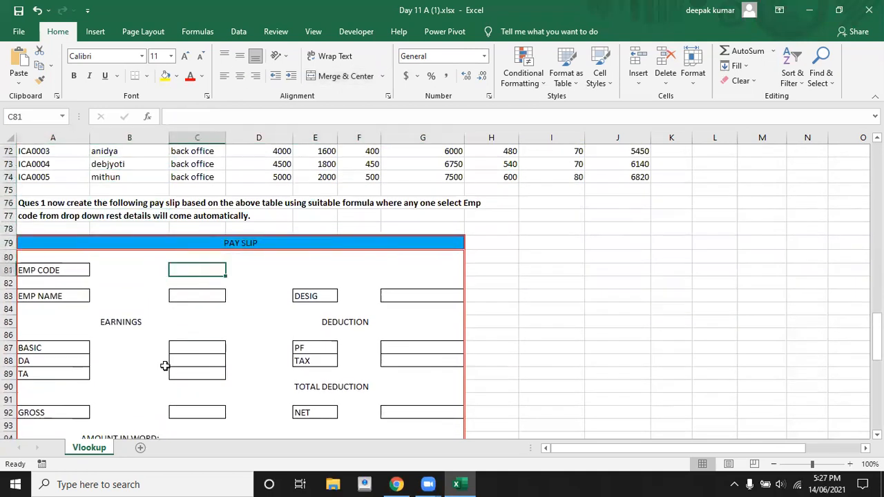
key(Down)
key(Down)
key(Down)
key(Down)
key(Down)
key(Down)
key(Down)
key(Down)
key(Down)
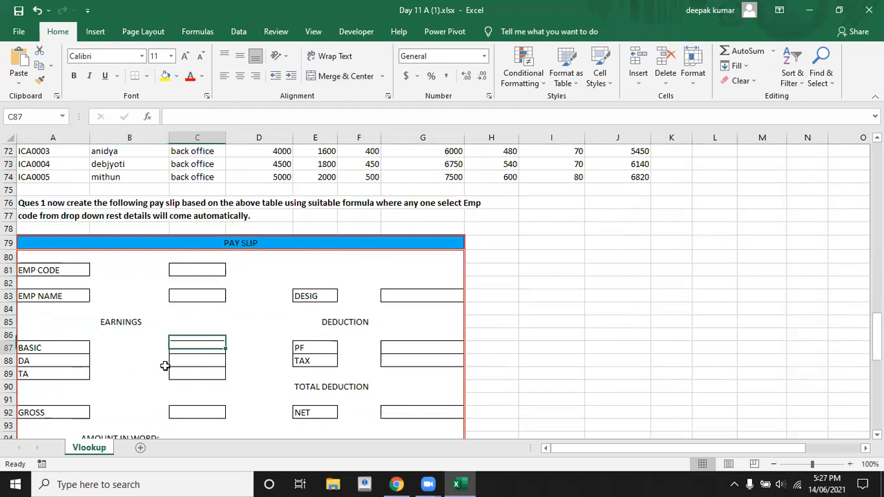
key(Up)
key(Up)
key(Up)
key(Up)
key(Up)
key(Up)
key(Up)
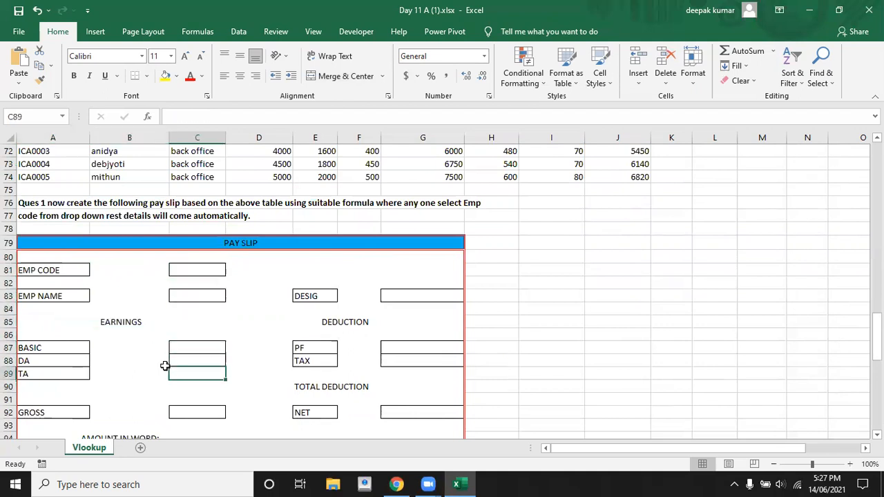
key(Up)
key(Up)
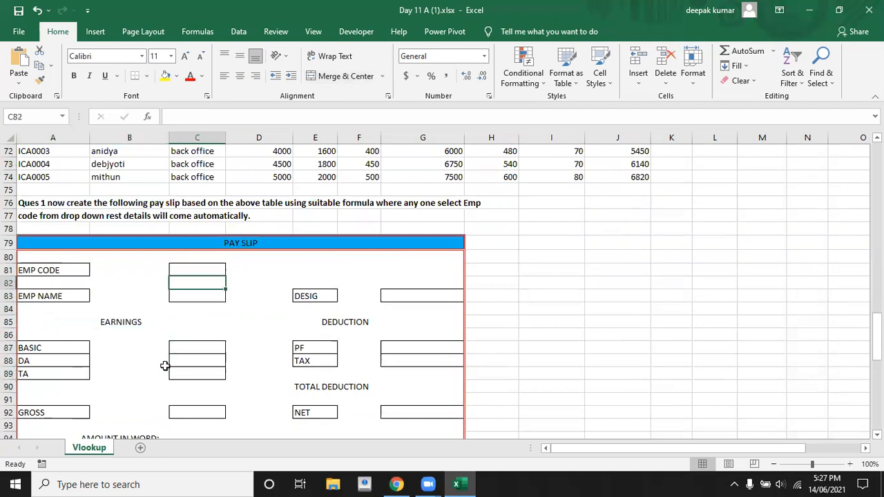
- Compare the employee salary table with the pay slip's EMP CODE, EMP NAME and BASIC entry cells
key(Up)
key(Up)
key(Up)
key(Up)
key(Up)
key(Up)
key(Up)
key(Up)
key(Up)
key(Up)
key(Up)
key(Up)
key(Down)
key(Down)
key(Down)
key(Down)
key(Down)
key(Down)
key(Down)
key(Down)
key(Down)
key(Down)
key(Down)
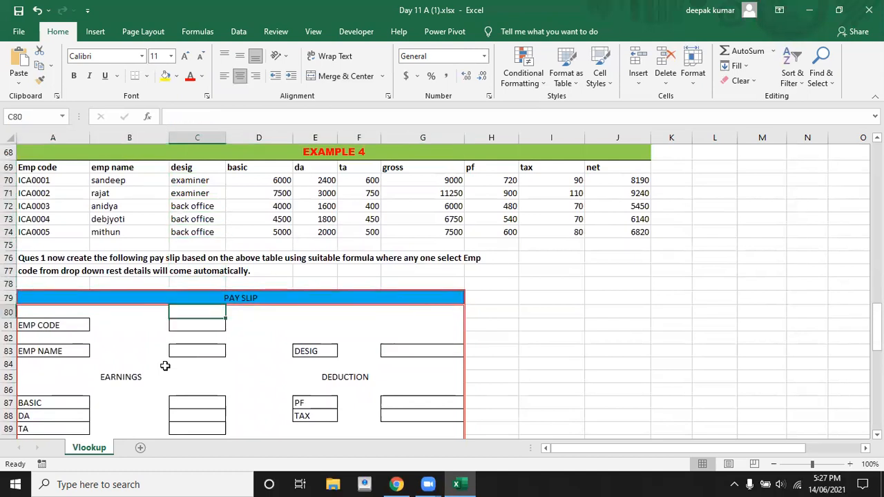
key(Down)
key(Down)
key(Down)
key(Down)
key(Down)
key(Down)
key(Down)
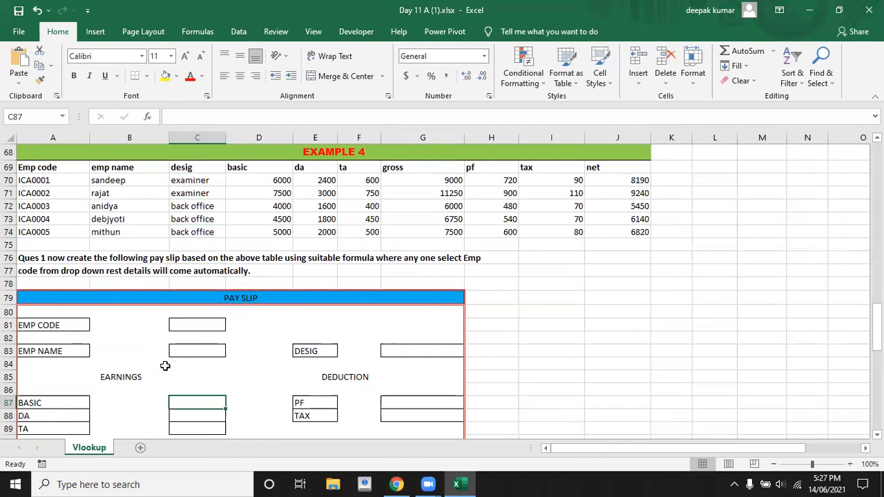
click(200, 350)
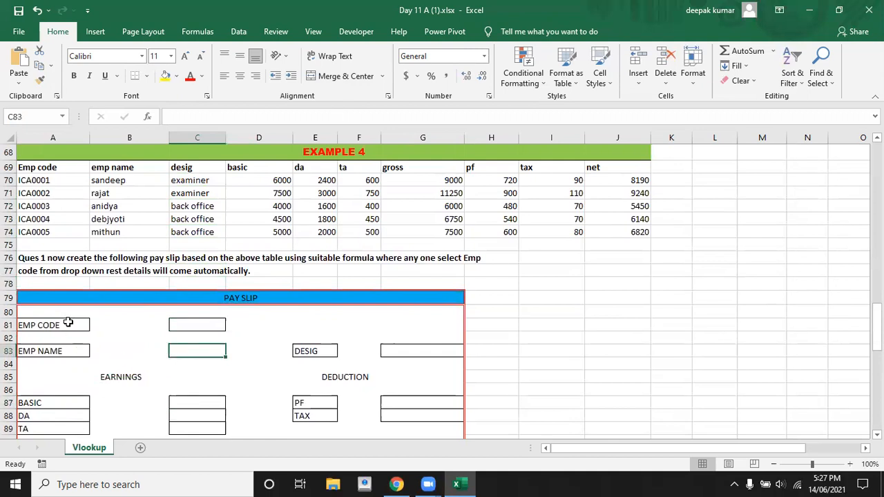
click(205, 323)
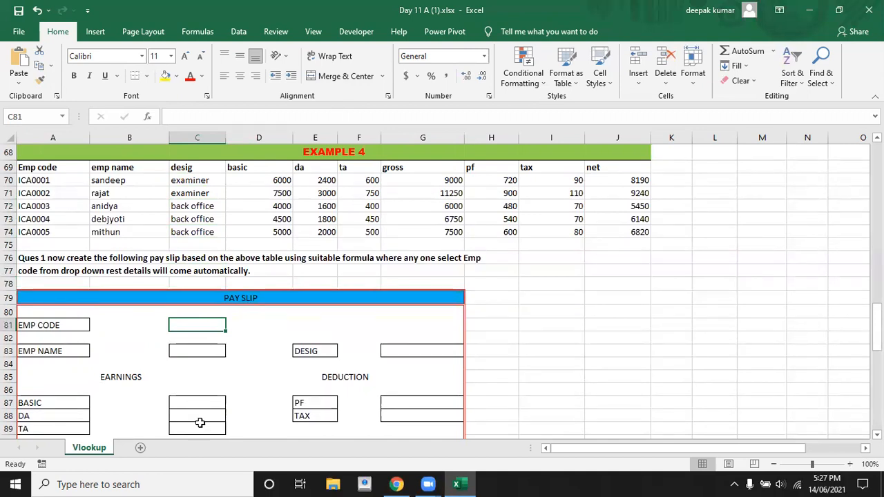
- Start a VLOOKUP in the EMP NAME cell C83 with the EMP CODE cell as absolute lookup value $C$81
click(202, 351)
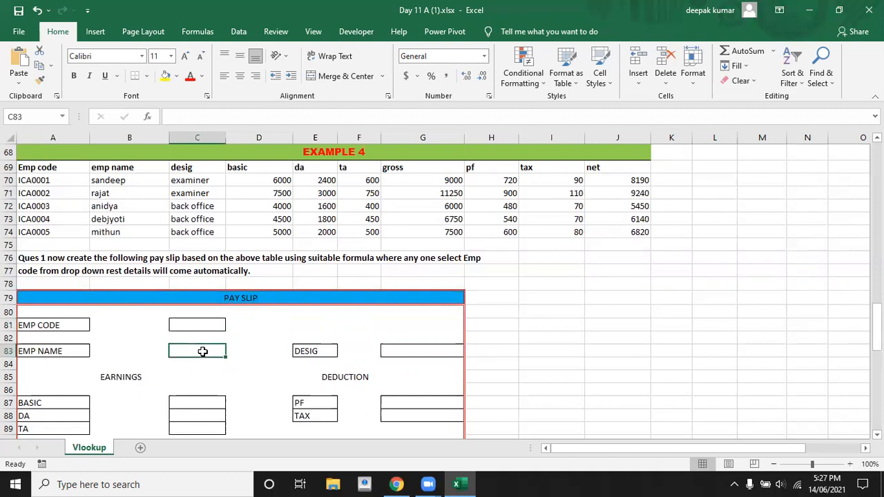
text(=vl)
key(Tab)
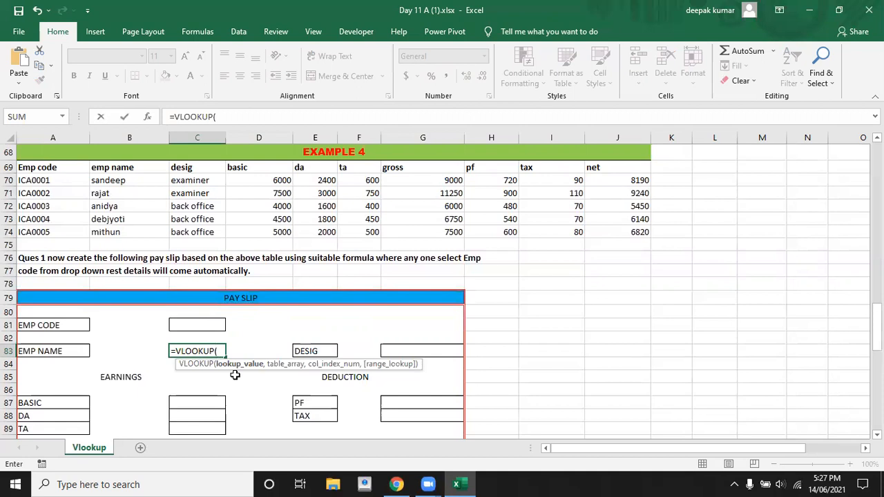
click(201, 325)
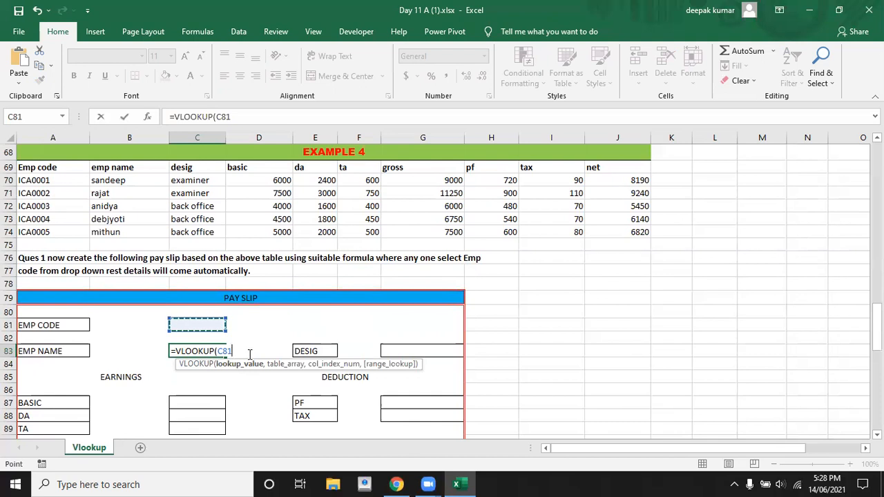
key(F4)
text(,)
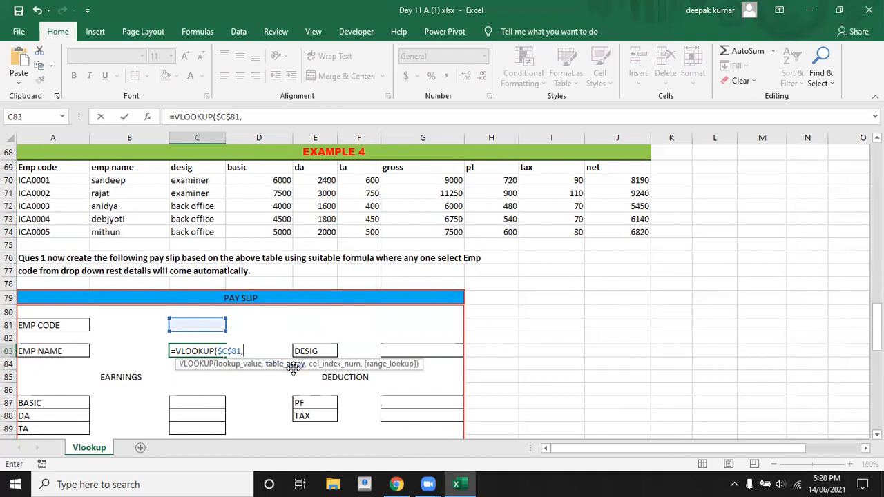
- Set the VLOOKUP table array to the whole employee table, headers included, as the absolute range $A$69:$J$74
click(57, 167)
key(shift+Right)
key(shift+Right)
key(shift+Right)
key(shift+Right)
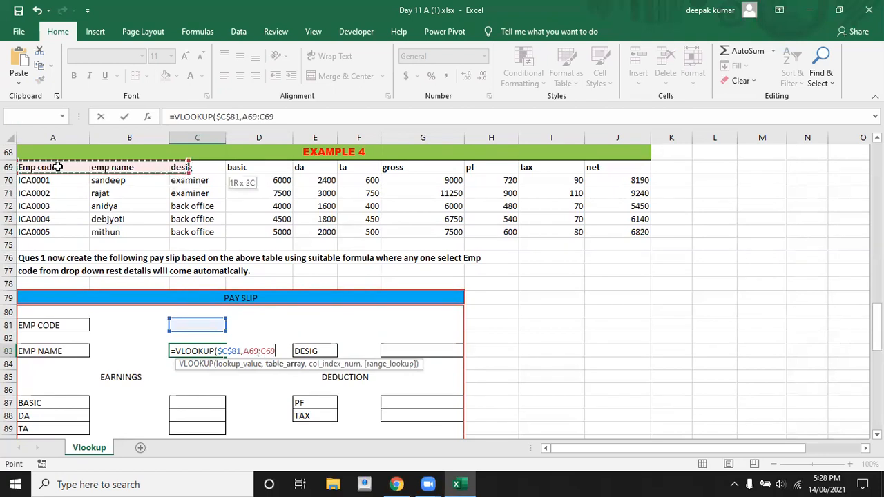
key(shift+Right)
key(shift+Right)
key(shift+Right)
key(shift+Right)
key(shift+Right)
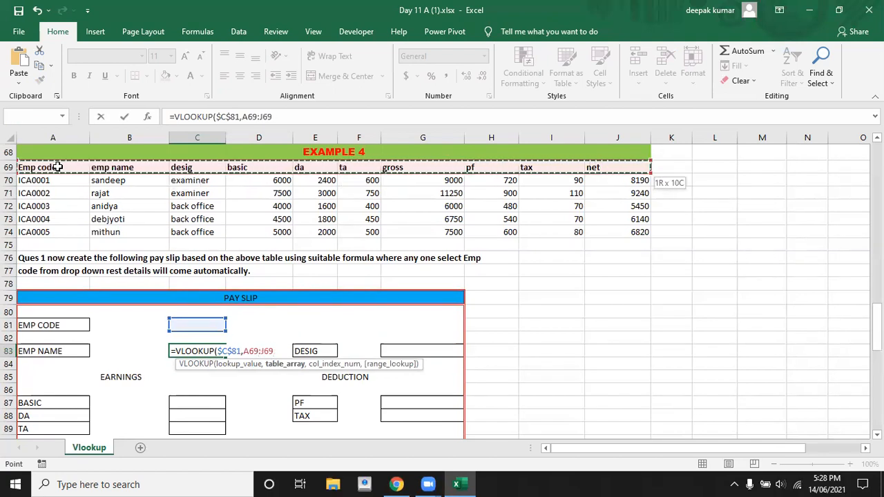
key(shift+Down)
key(shift+Down)
key(shift+Down)
key(shift+Down)
key(shift+Down)
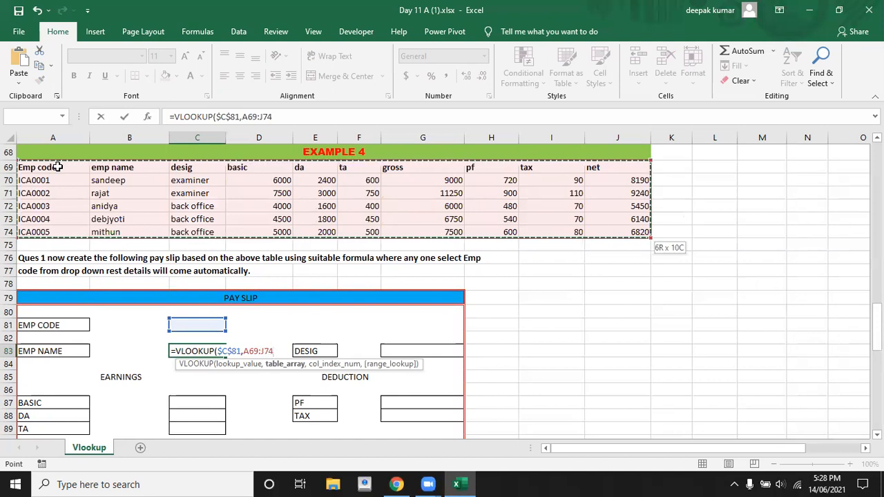
key(F5)
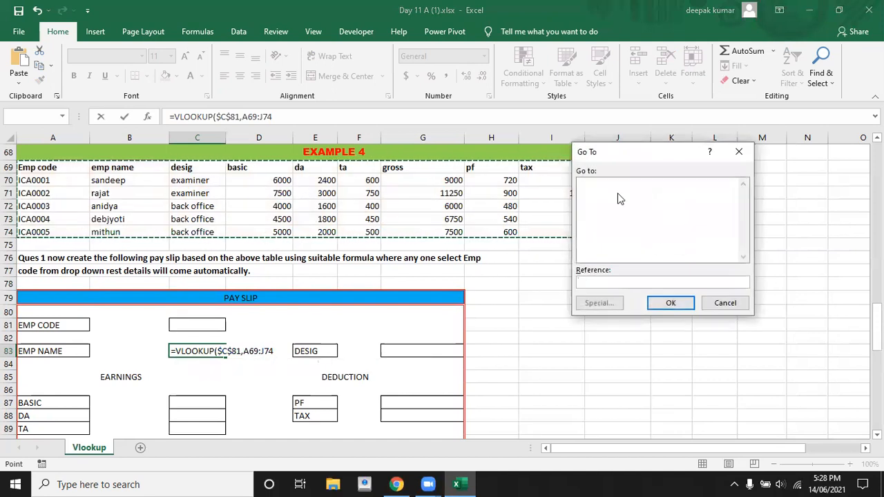
click(724, 303)
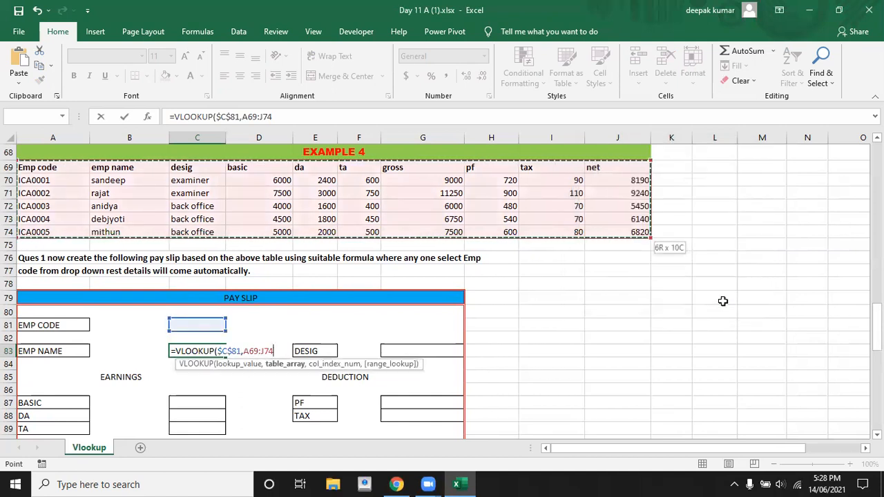
key(F4)
- Finish the C83 VLOOKUP with column index 2 and exact match 0
text(,2)
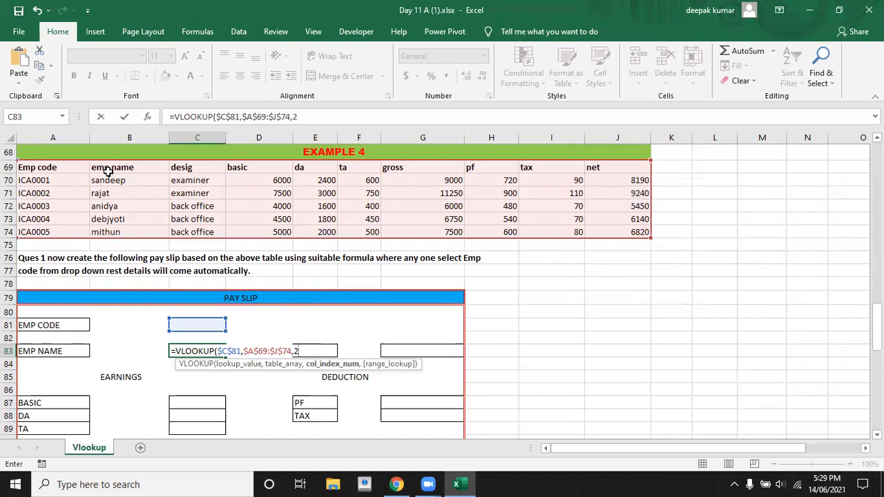
text(,)
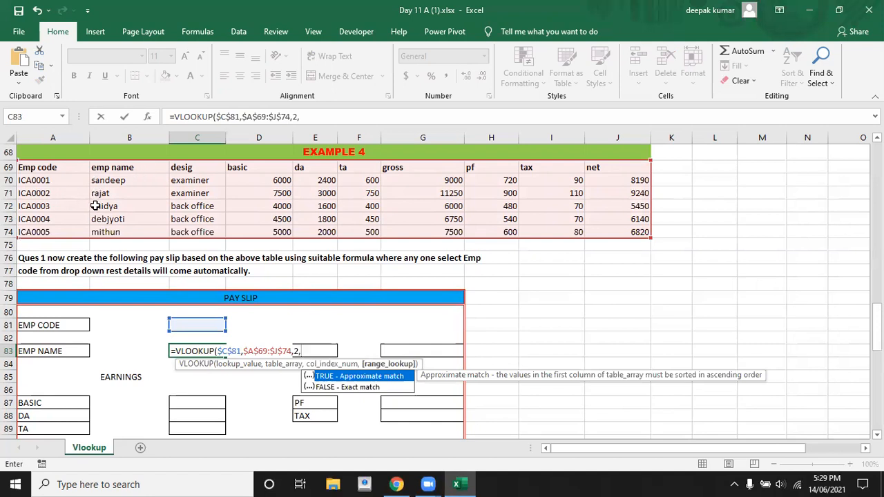
text(0))
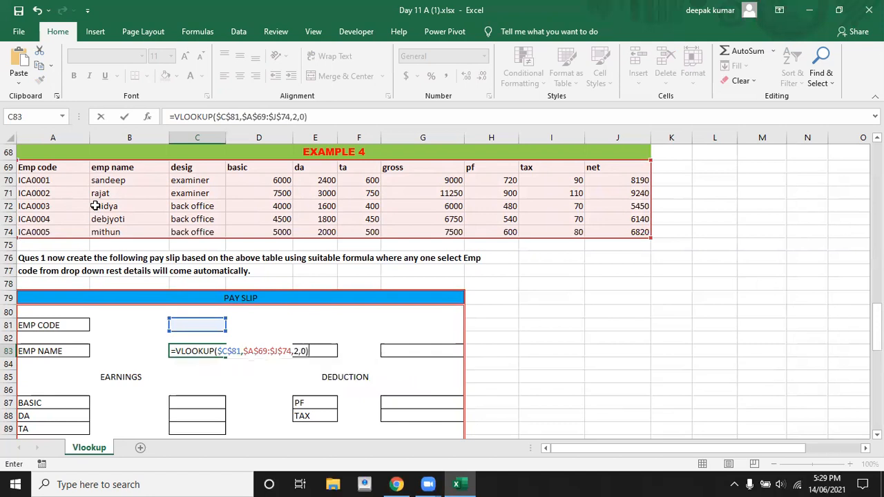
key(Return)
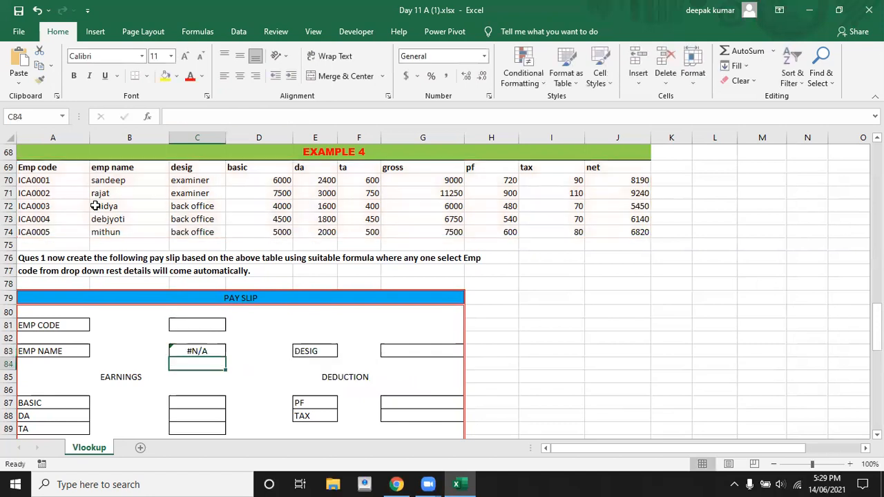
- Check the EMP NAME lookup in C83 against the EMP CODE cell C81 it refers to
click(183, 349)
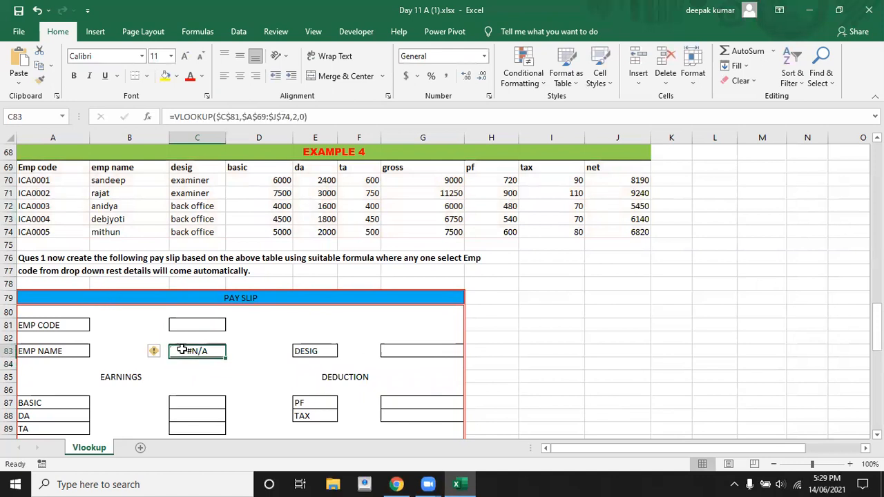
click(185, 324)
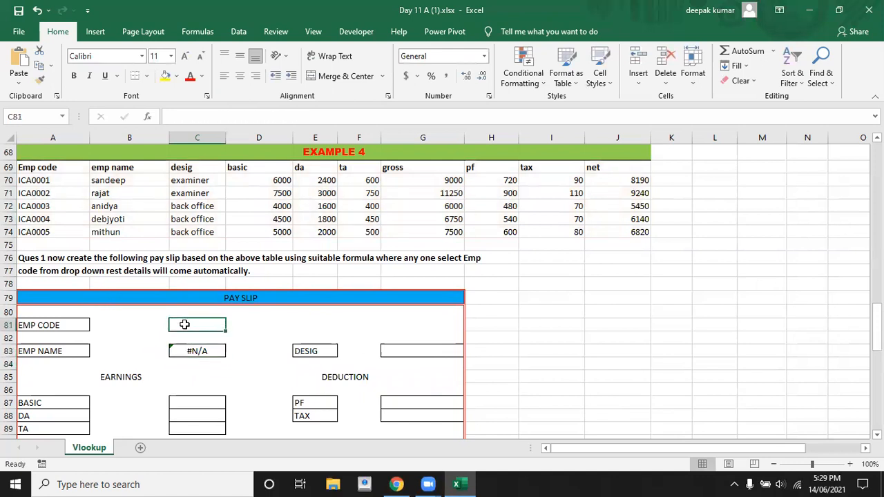
click(182, 350)
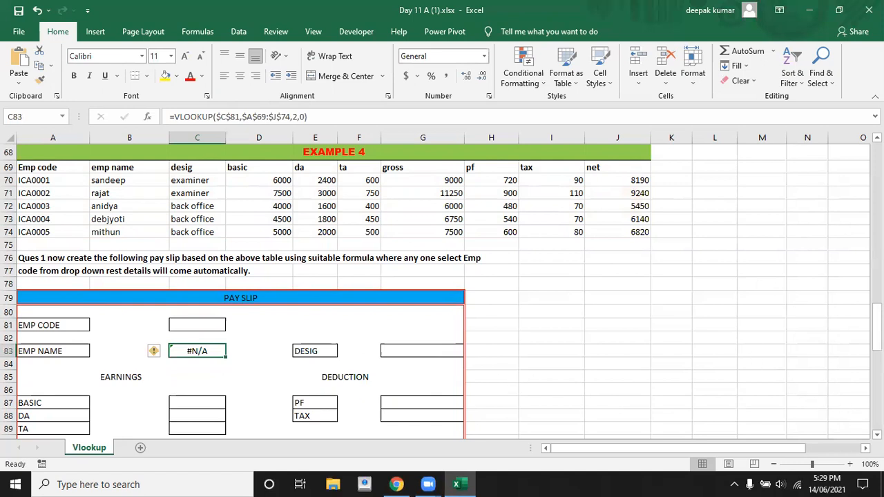
scroll(442, 290, down, 1)
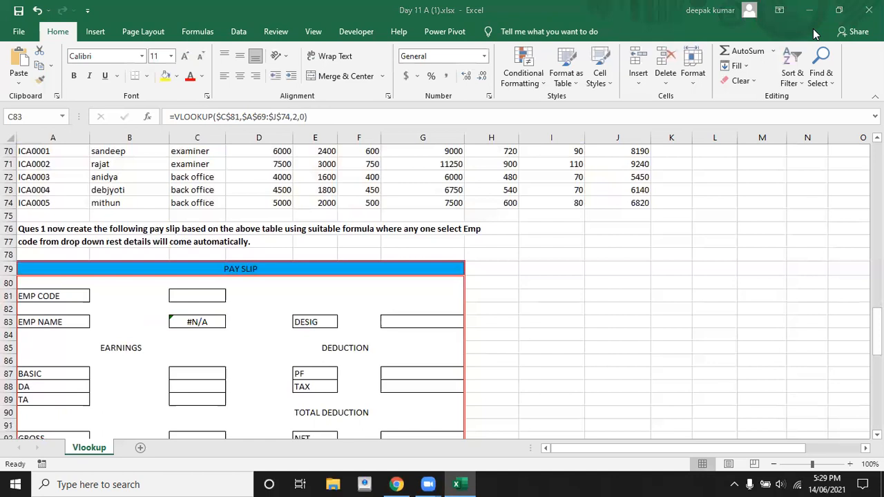
- Switch the ribbon to auto-hide and bring the Example 4 employee table into view together with the pay slip
click(774, 12)
click(780, 13)
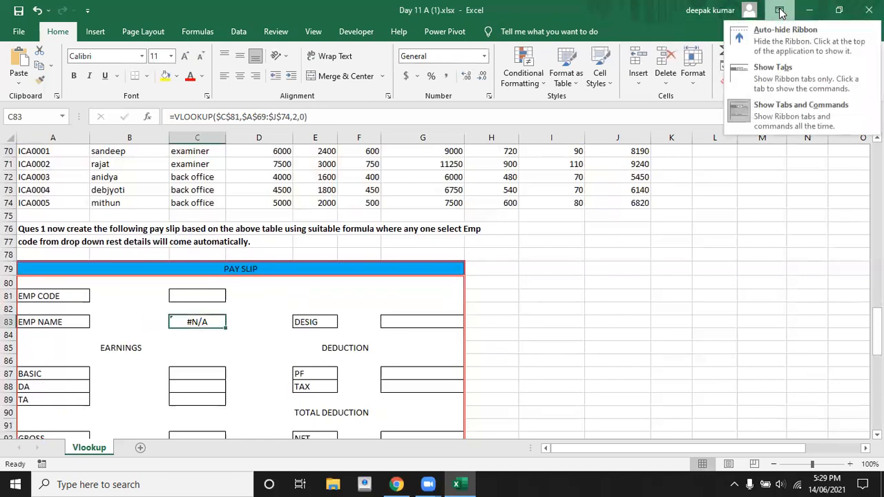
click(776, 47)
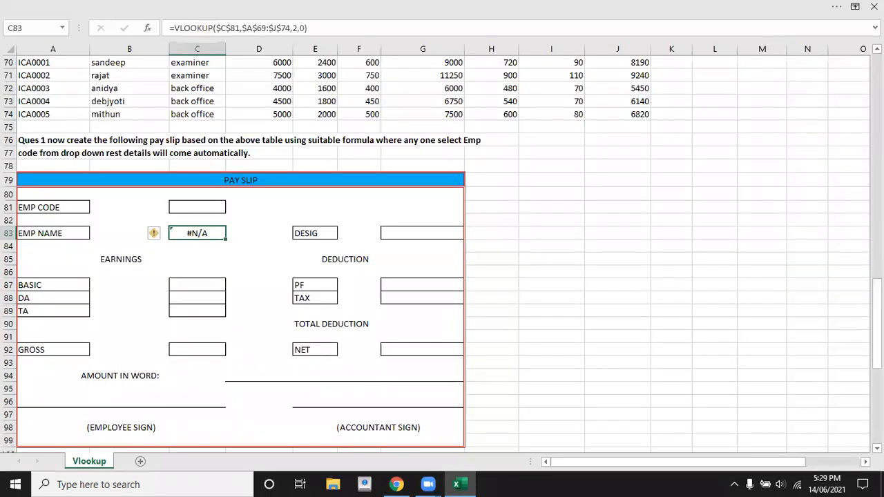
scroll(532, 195, up, 1)
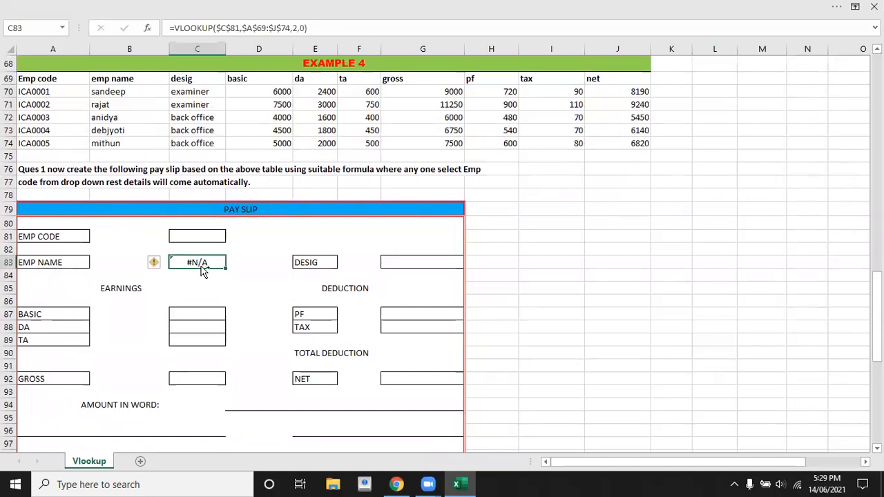
- Paste the copied EMP NAME lookup from C83 into the BASIC, DA, TA and GROSS cells C87, C88, C89 and C92
click(196, 316)
key(ctrl+v)
key(Down)
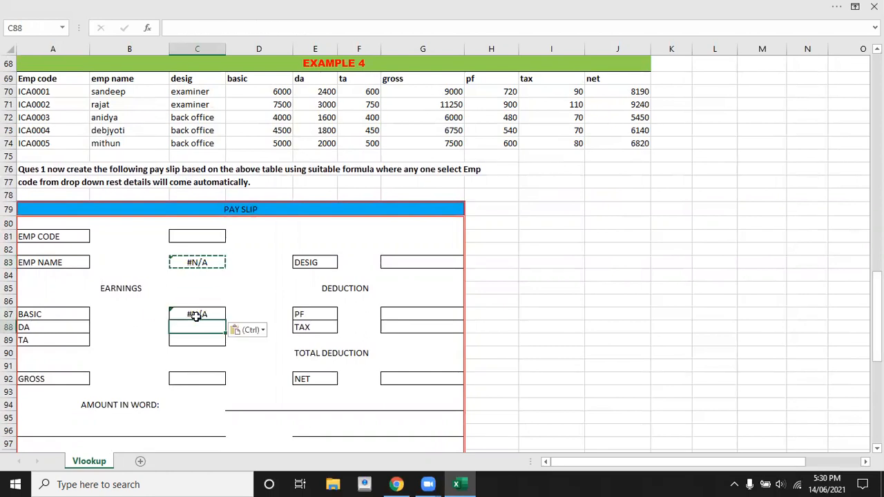
key(ctrl+v)
key(Down)
key(ctrl+v)
key(Down)
key(Down)
key(Down)
key(ctrl+v)
- Paste the same C83 lookup into the NET, TAX, PF and DESIG cells G92, G88, G87 and G83
key(Down)
key(Right)
key(Right)
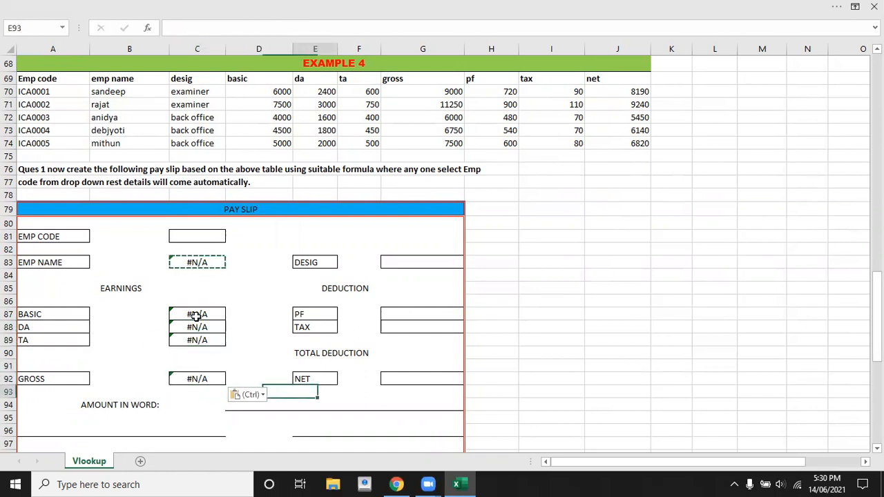
key(Right)
key(Right)
key(Up)
key(ctrl+v)
key(Up)
key(Up)
key(Up)
key(Up)
key(ctrl+v)
key(Up)
key(ctrl+v)
key(Up)
key(Up)
key(Up)
key(Up)
key(ctrl+v)
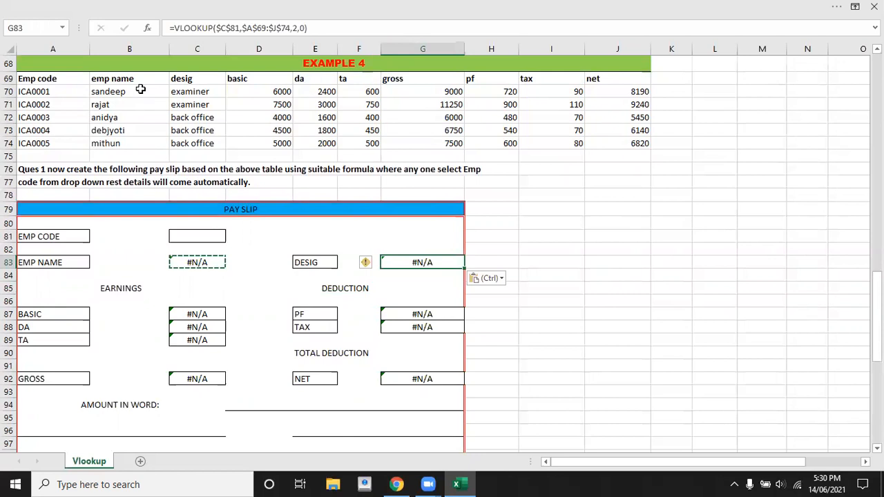
- Copy the third employee's Emp code from A72 into the pay slip's EMP CODE cell C81
click(54, 118)
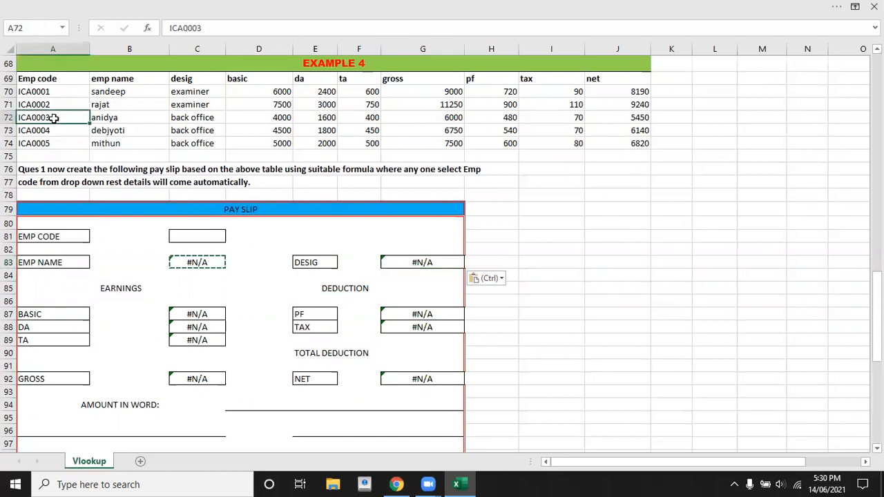
key(ctrl+c)
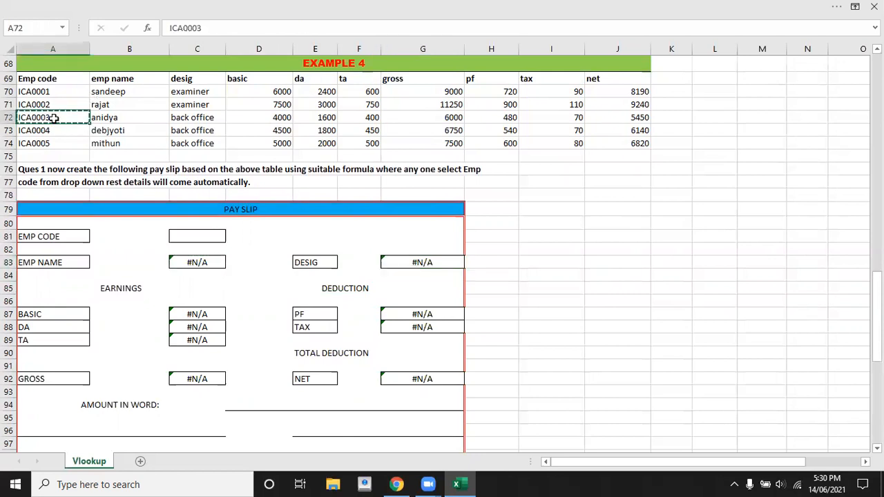
click(193, 237)
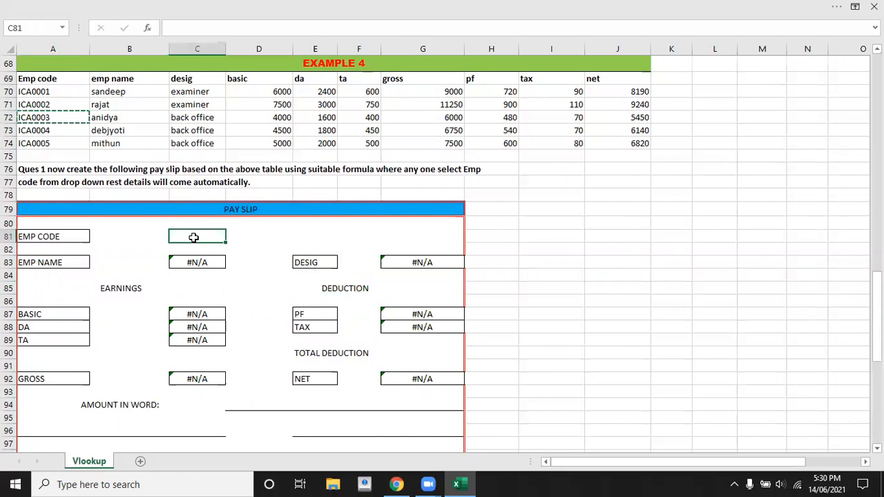
key(Return)
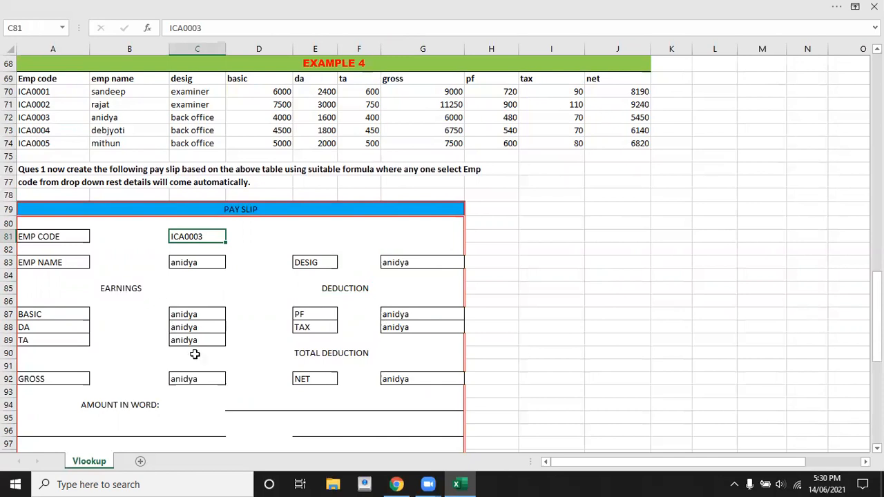
- Set the column index of the BASIC lookup in C87 to 4
click(197, 264)
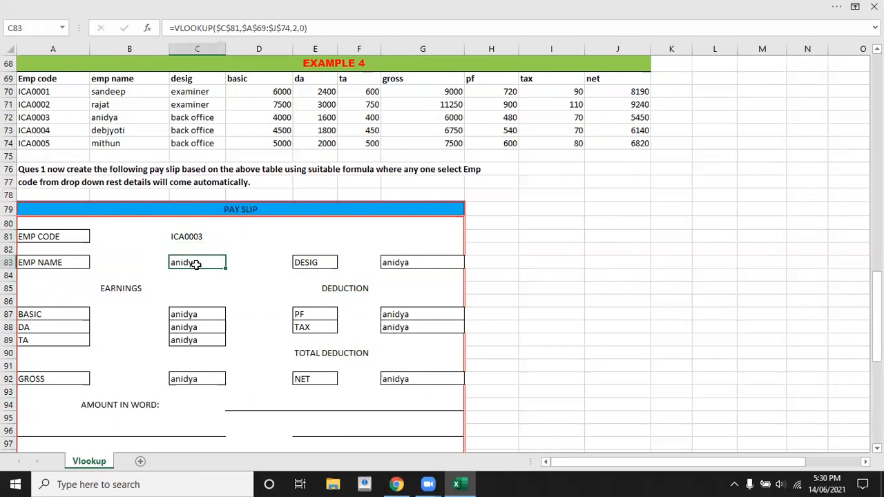
click(196, 314)
click(196, 263)
click(194, 315)
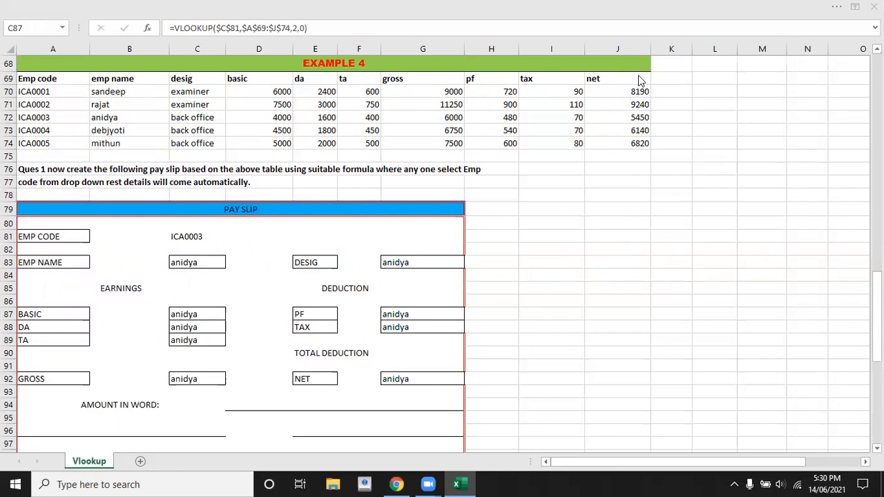
click(297, 29)
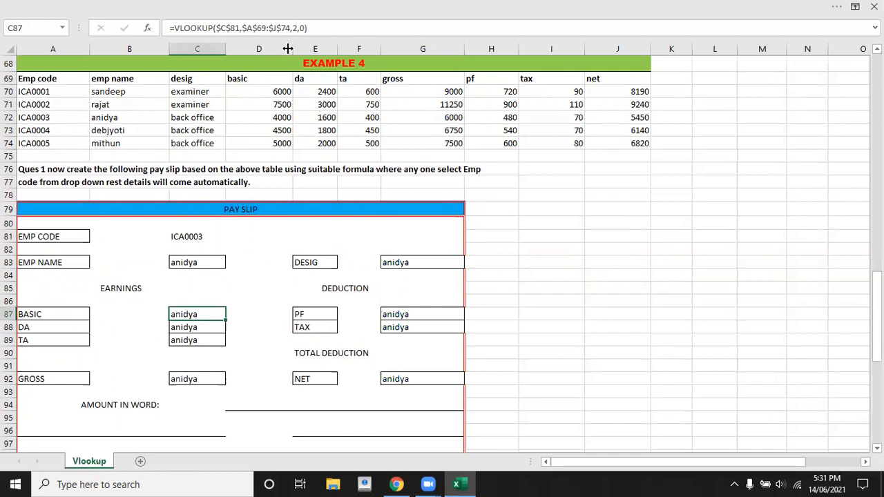
click(296, 27)
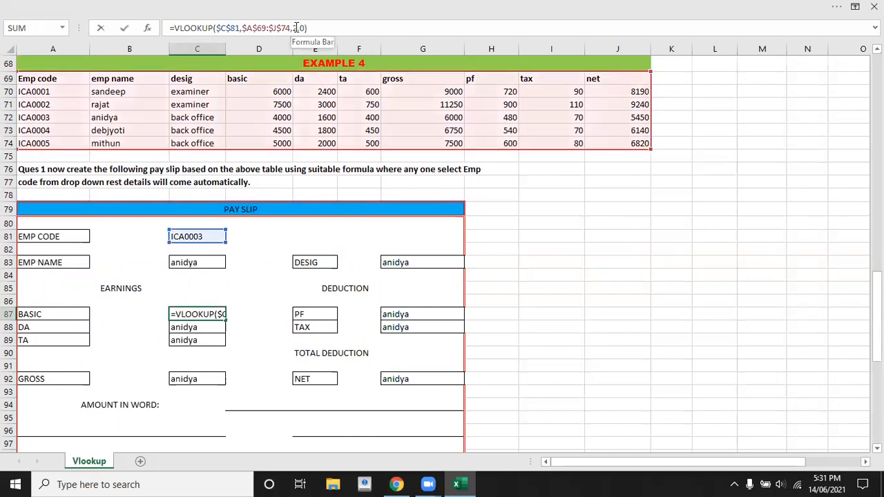
key(BackSpace)
text(4000)
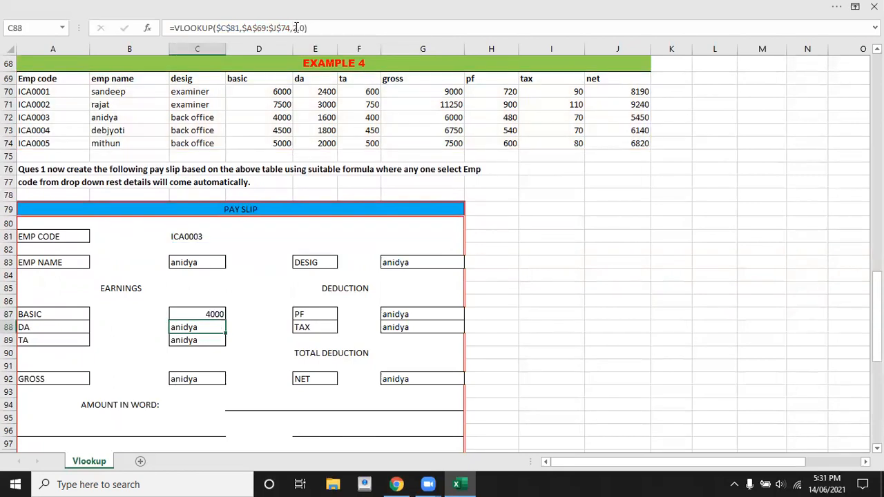
- Set the column index of the DA lookup in C88 to 5
click(296, 28)
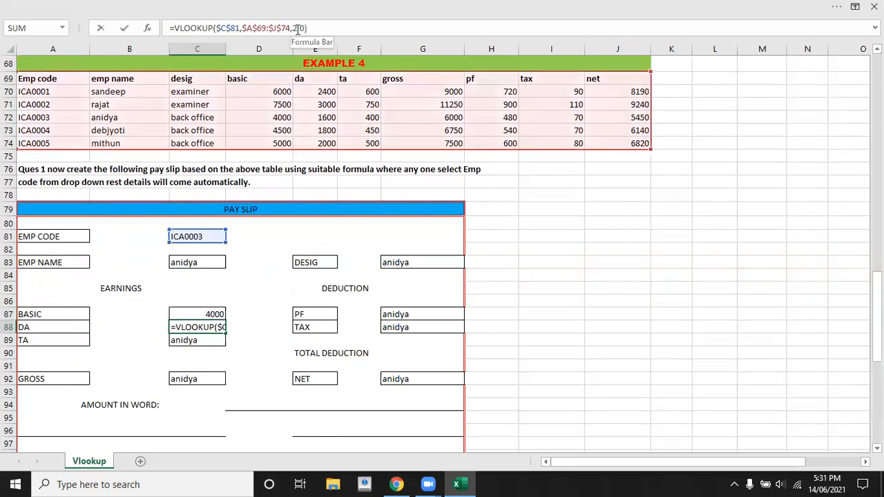
text(2)
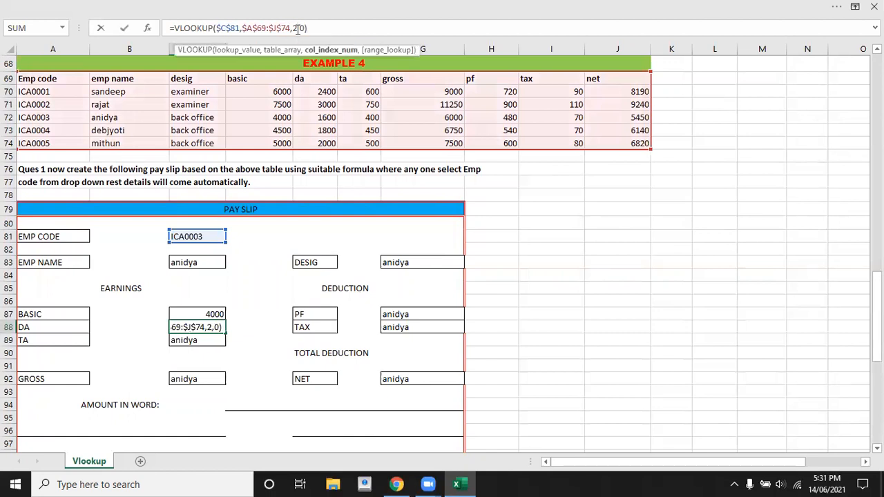
text(5)
key(BackSpace)
key(BackSpace)
text(5)
key(Return)
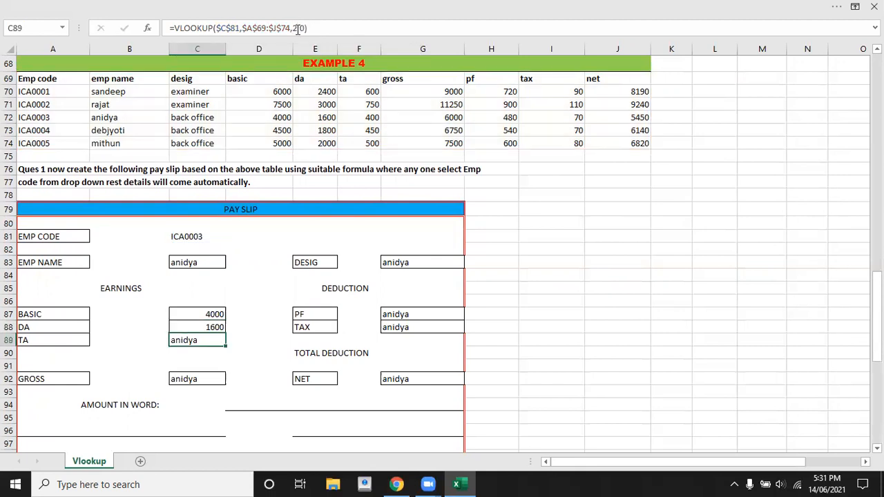
- Set the column index of the TA lookup in C89 to 6
click(299, 28)
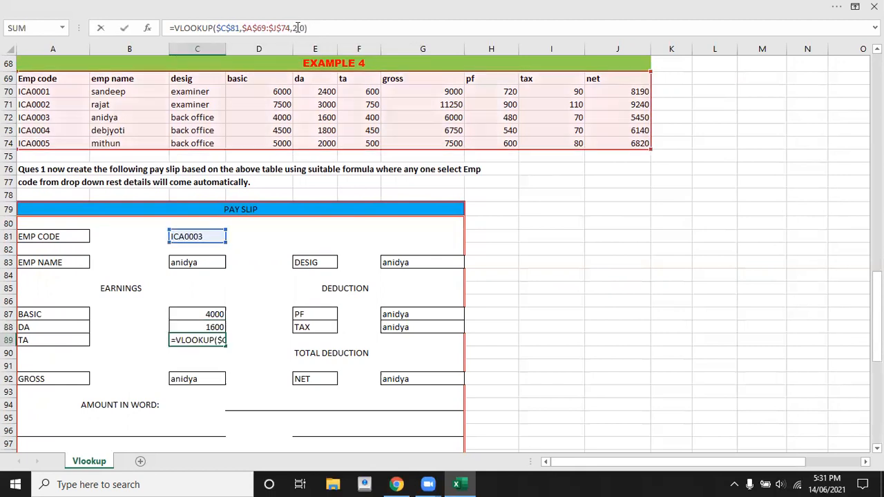
key(BackSpace)
text(6)
key(Return)
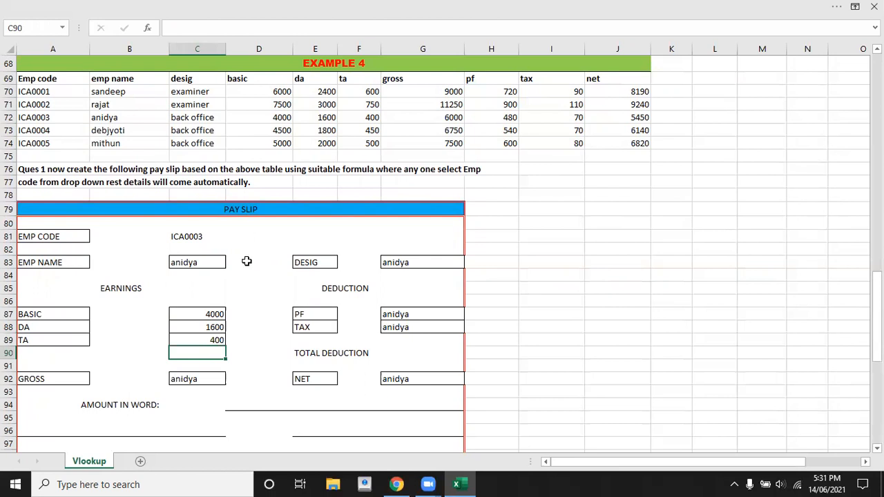
- Set the column index of the GROSS lookup in C92 to 7
click(196, 382)
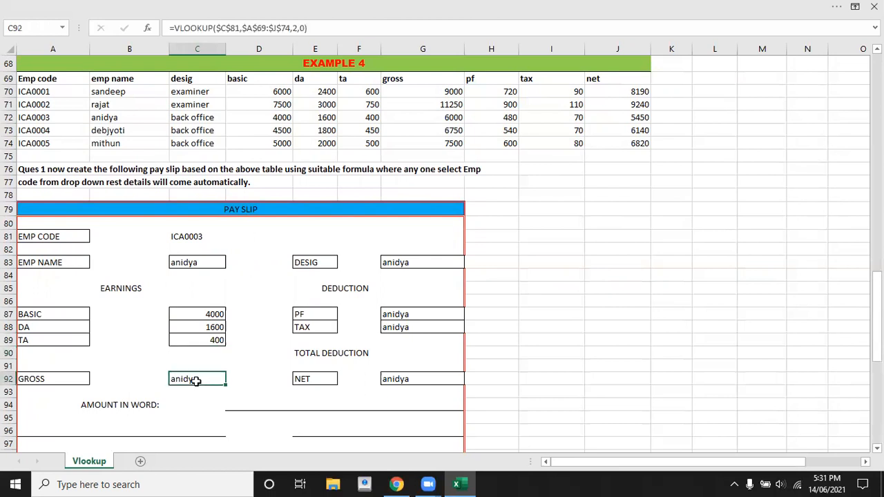
click(298, 28)
key(BackSpace)
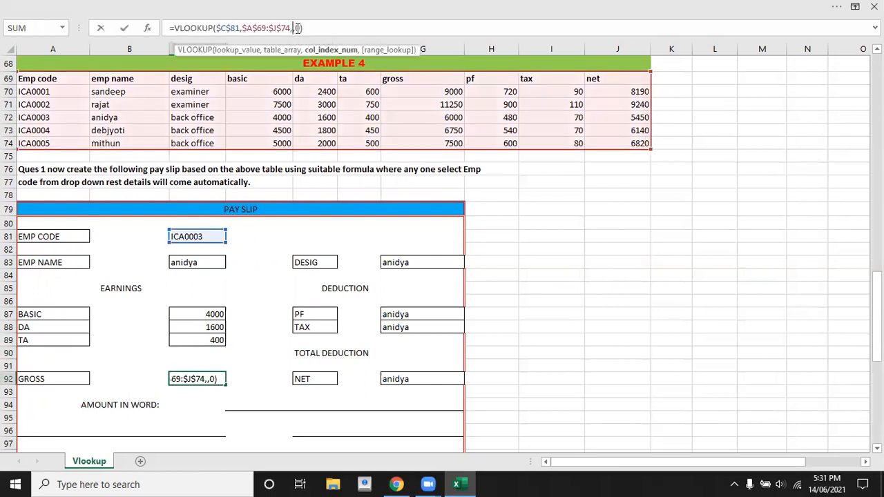
text(7)
key(Return)
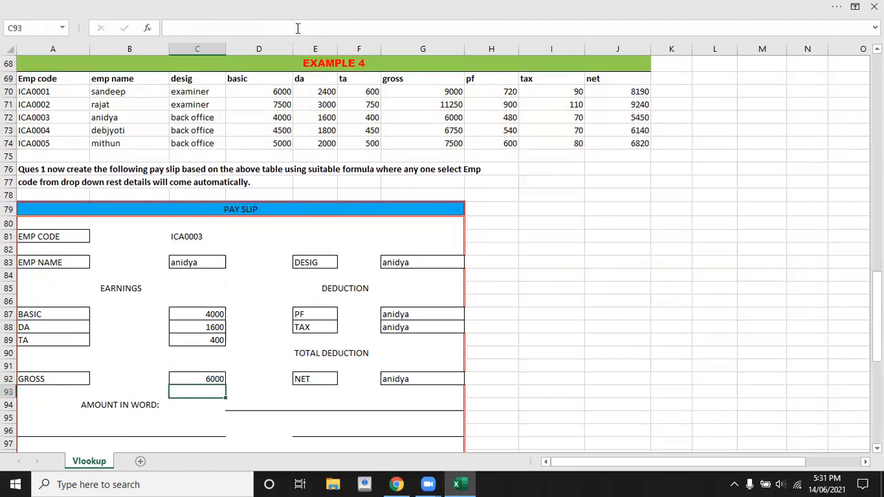
- Set the column index of the DESIG lookup in G83 to 3
click(398, 265)
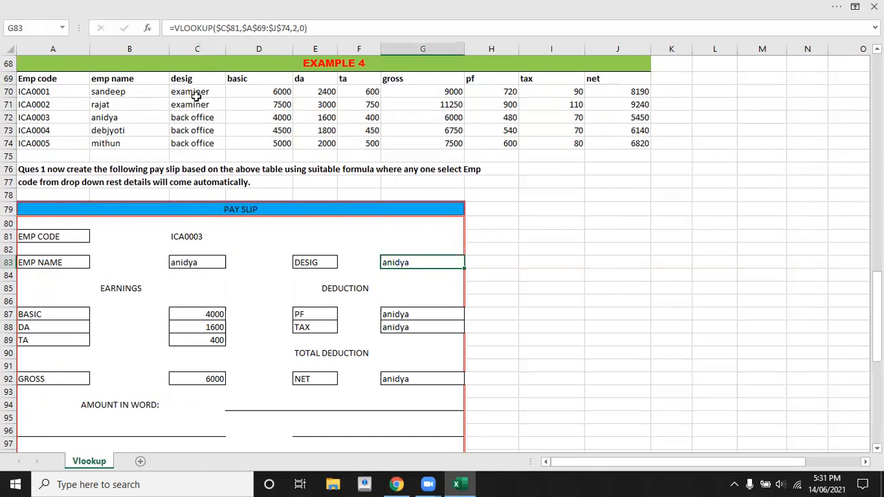
click(298, 28)
key(BackSpace)
text(3)
key(Return)
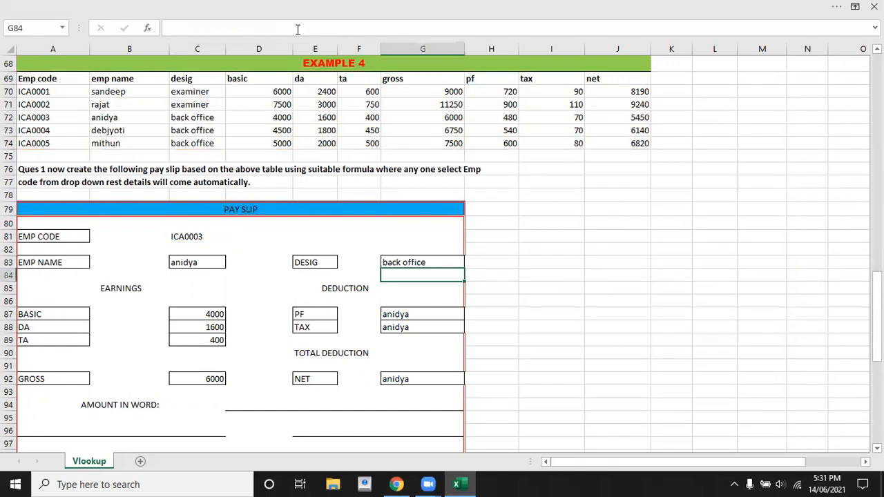
- Set the column index of the PF lookup in G87 to 8
click(397, 314)
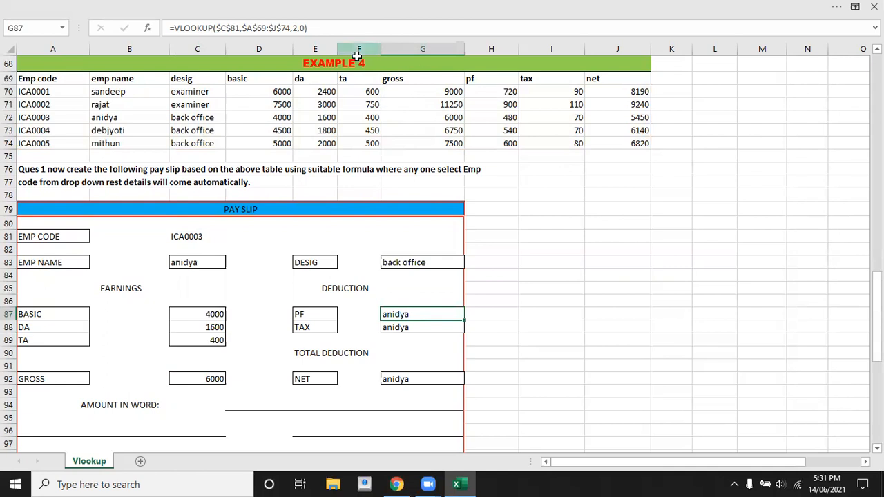
click(299, 29)
key(BackSpace)
text(8)
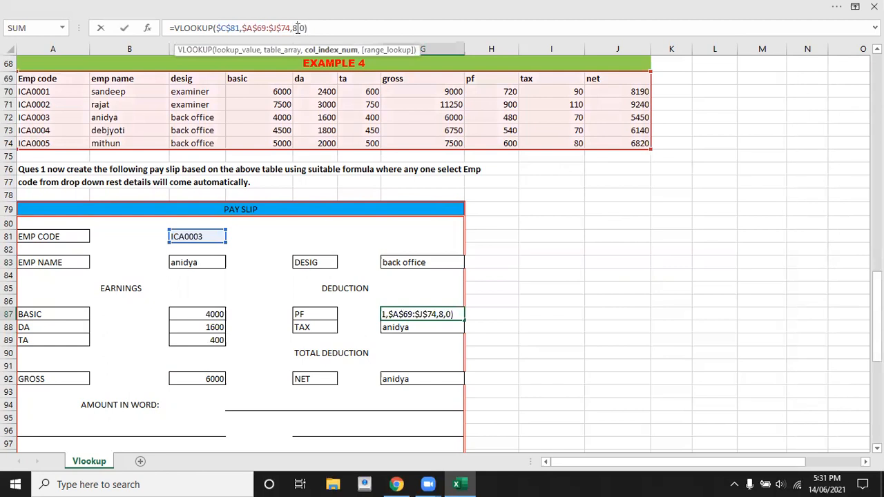
key(Return)
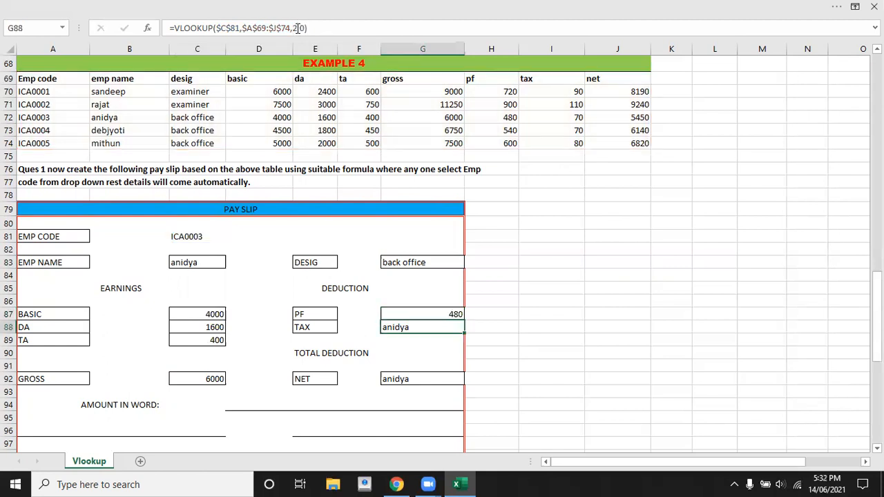
- Set the column index of the TAX lookup in G88 to 9
click(424, 316)
click(423, 326)
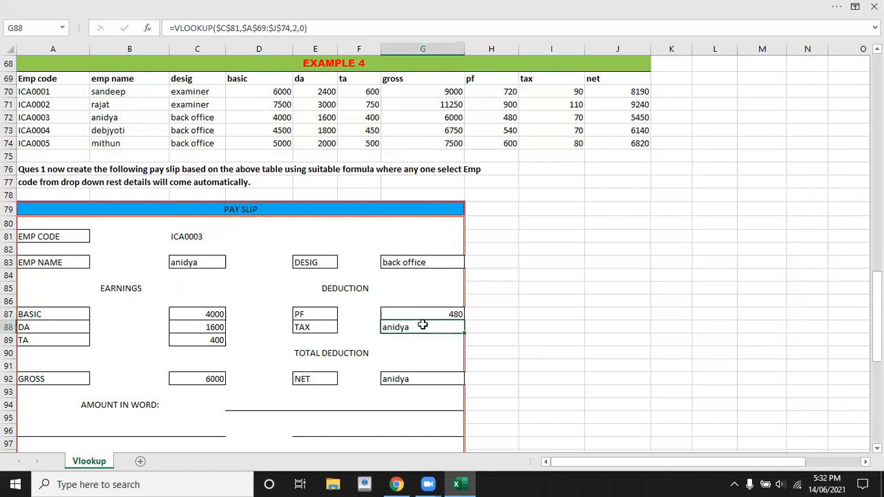
click(298, 26)
key(BackSpace)
text(9)
key(Return)
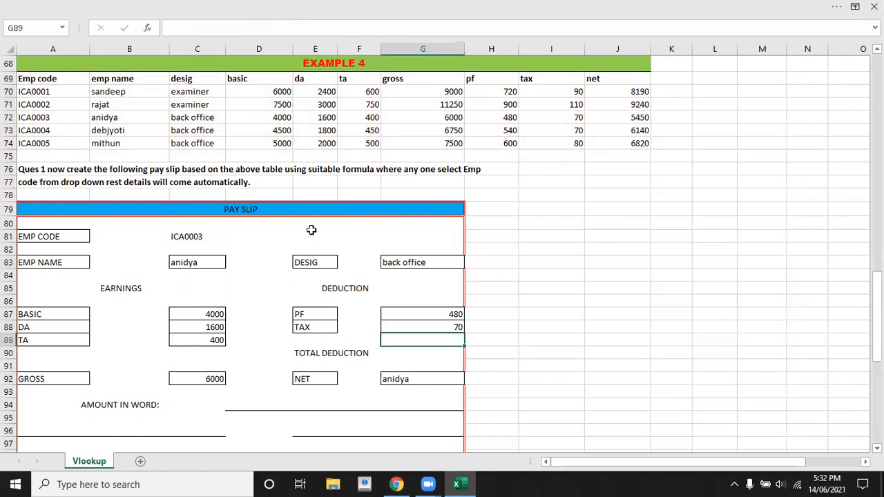
- Set the column index of the NET lookup in G92 to 10
click(402, 378)
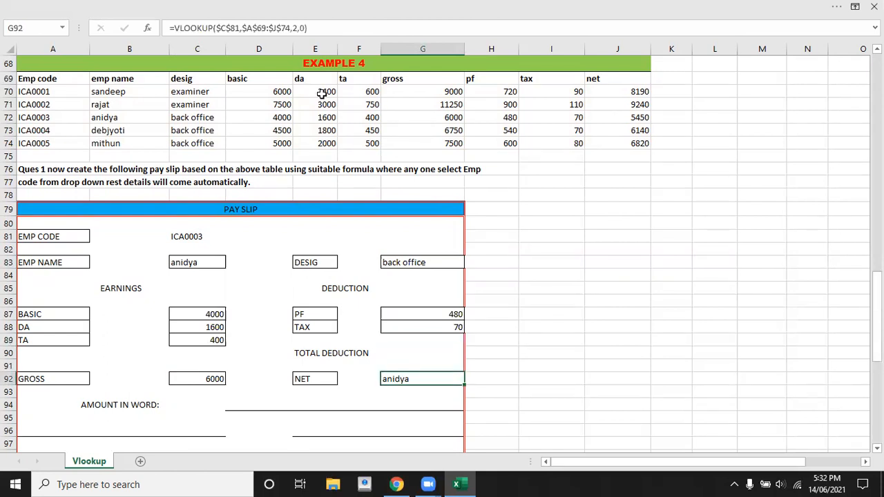
click(300, 28)
key(BackSpace)
text(1)
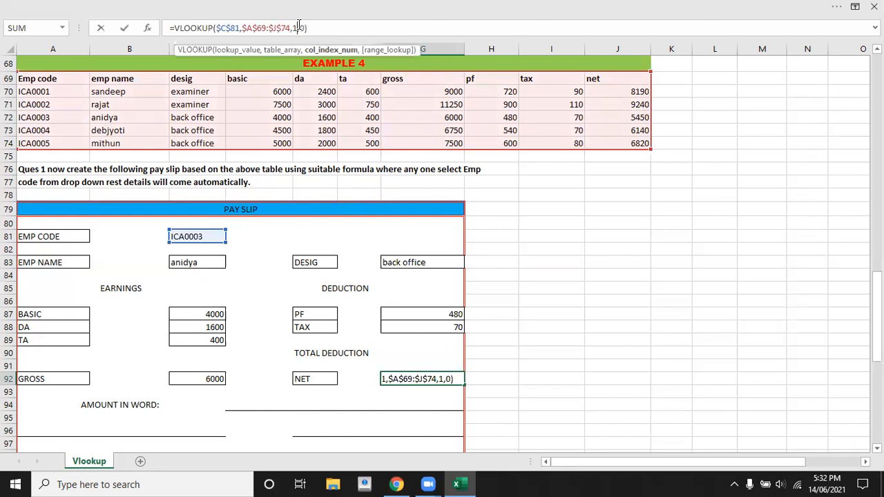
text(0)
key(Return)
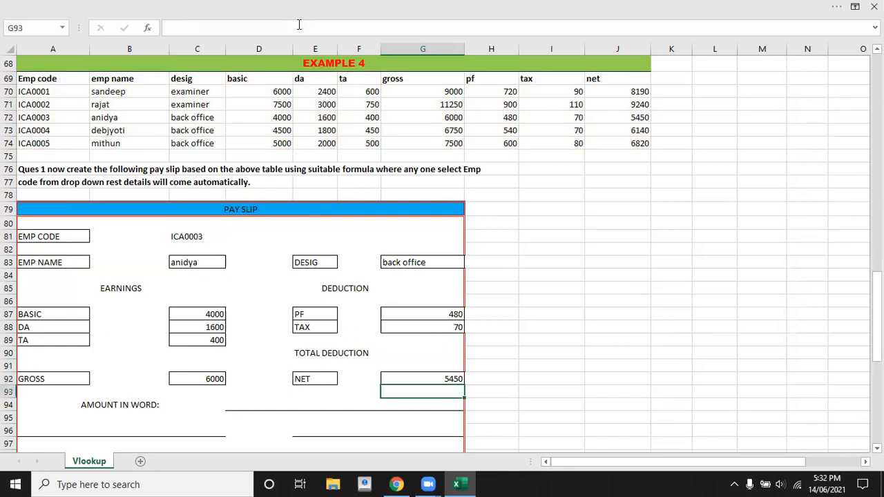
- Copy the last employee's Emp code from A74 into the pay slip's EMP CODE cell C81
click(504, 287)
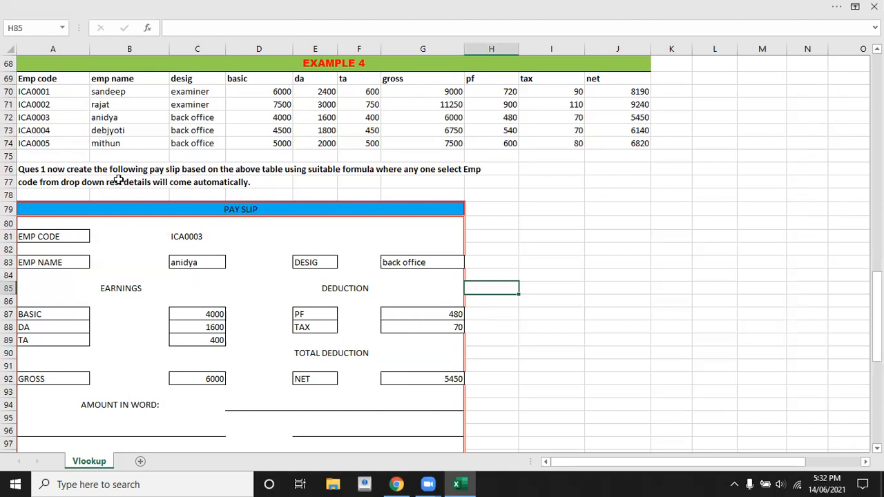
click(51, 145)
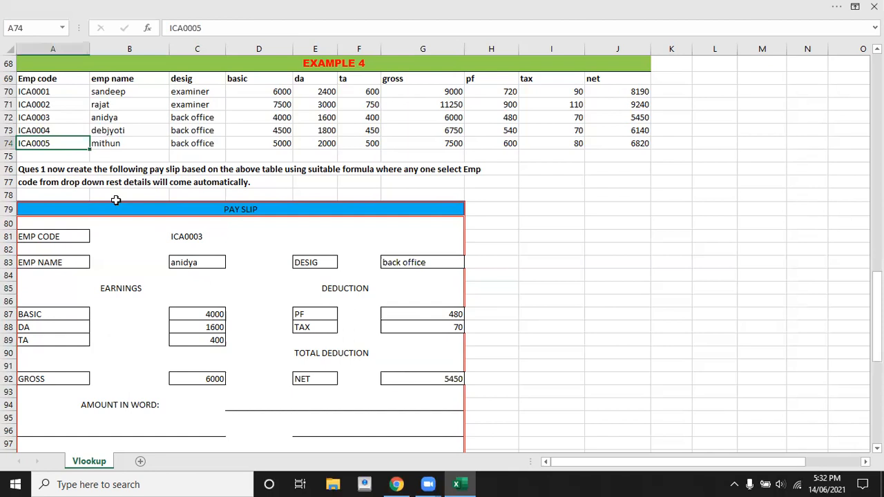
key(ctrl+c)
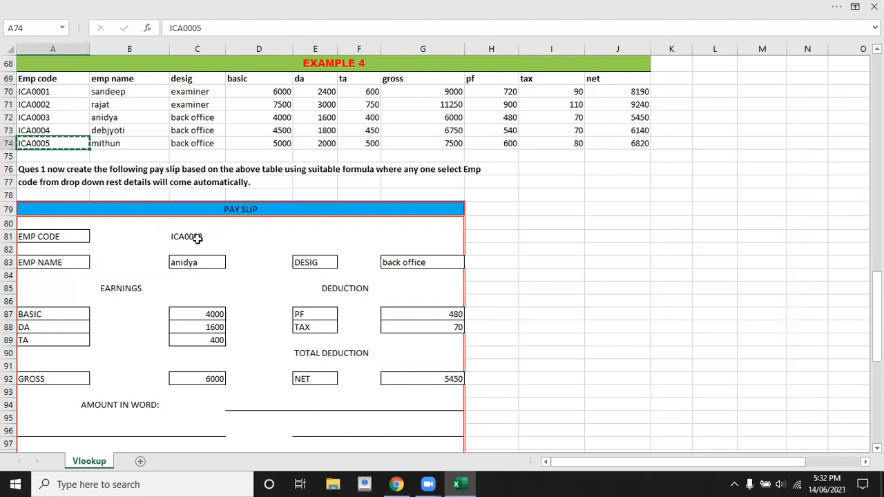
click(197, 237)
key(Return)
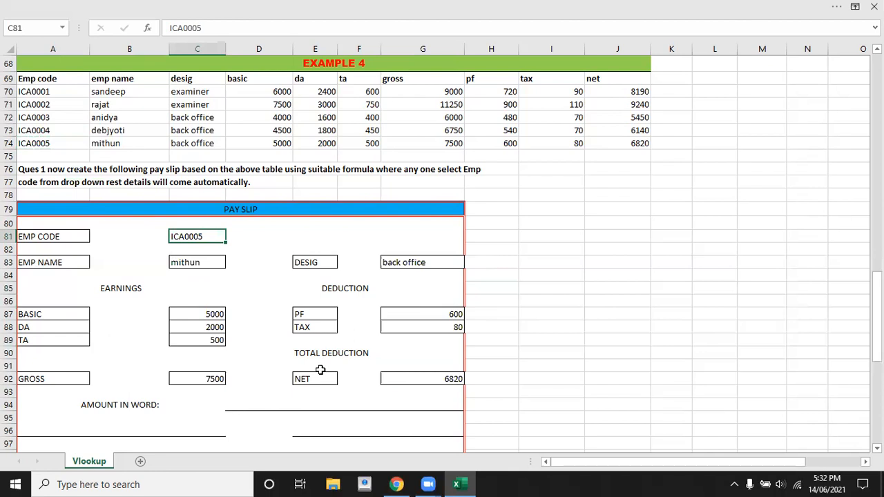
- Examine the Example 5 order table, its lookup row and the two task instructions beneath it
key(Down)
key(Down)
key(Down)
key(Down)
key(Down)
key(Down)
key(Down)
key(Down)
key(Down)
key(Down)
key(Down)
key(Down)
key(Down)
key(Down)
key(Down)
key(Down)
key(Down)
key(Down)
key(Down)
key(Down)
key(Down)
key(Down)
key(Down)
key(Down)
key(Down)
key(Down)
key(Down)
key(Down)
key(Down)
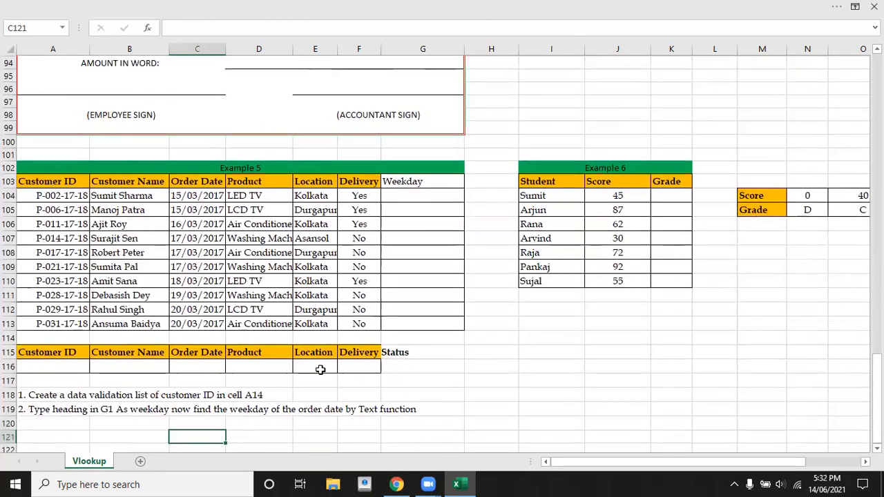
key(Up)
key(Up)
key(Up)
key(Up)
key(Up)
key(Up)
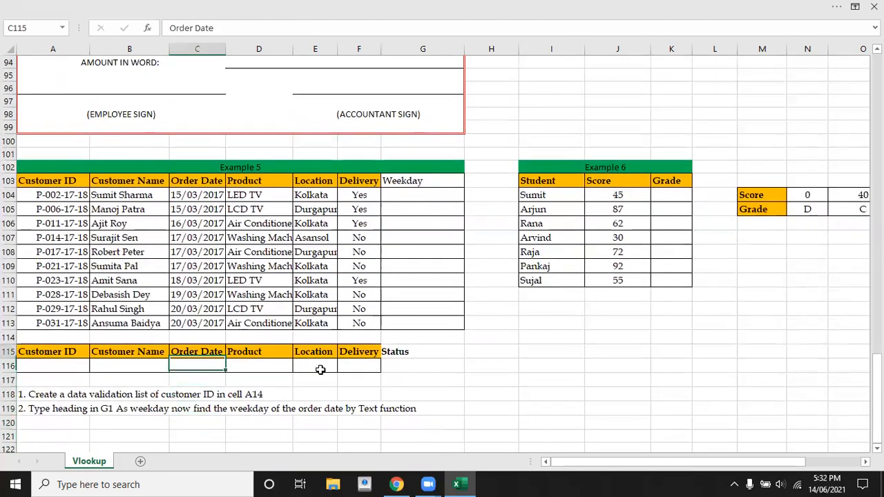
key(Down)
key(Down)
key(Up)
key(Up)
key(Up)
key(Up)
key(Up)
key(Up)
key(Up)
key(Up)
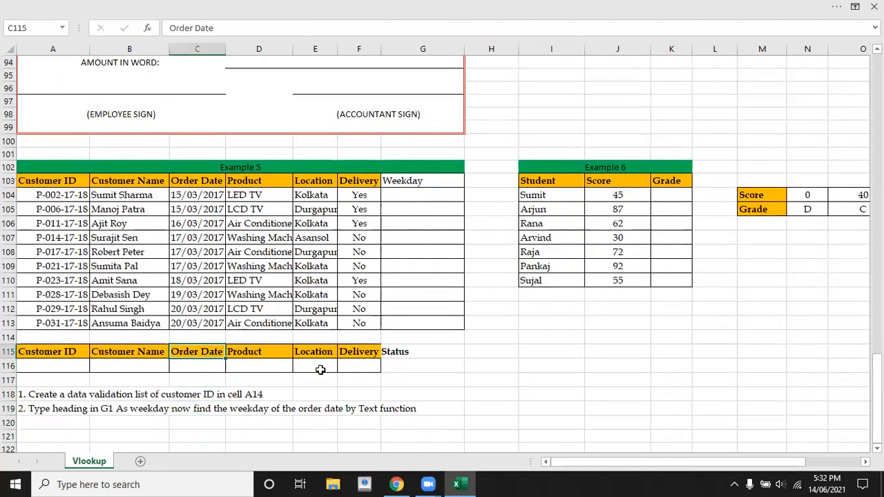
key(Up)
key(Up)
key(Up)
key(Right)
key(Right)
key(Right)
key(Right)
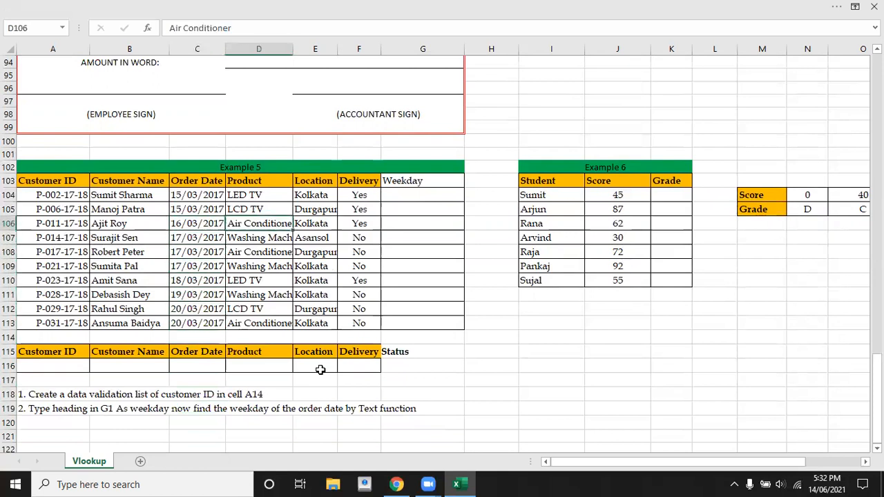
key(Up)
key(Up)
key(Left)
key(Left)
key(Left)
key(Left)
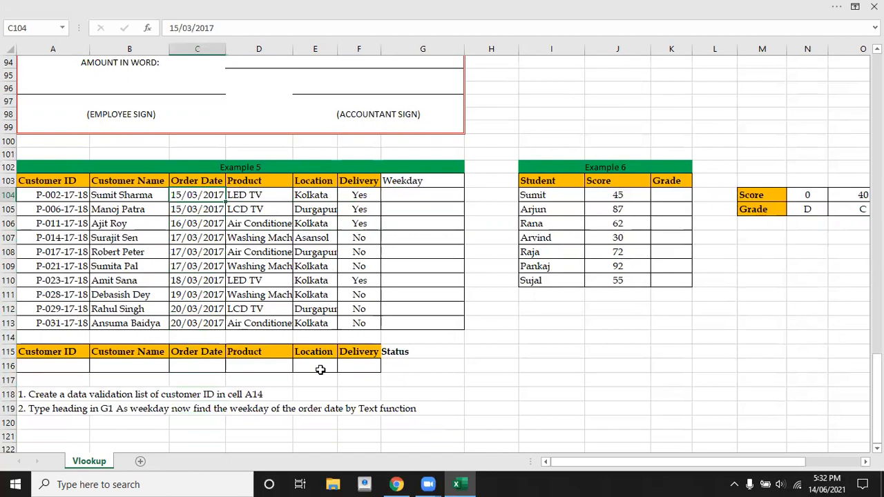
- Enter =TEXT(C104,"dddd") in G104 to return the weekday of the first order date
key(Right)
key(Right)
key(Right)
key(Right)
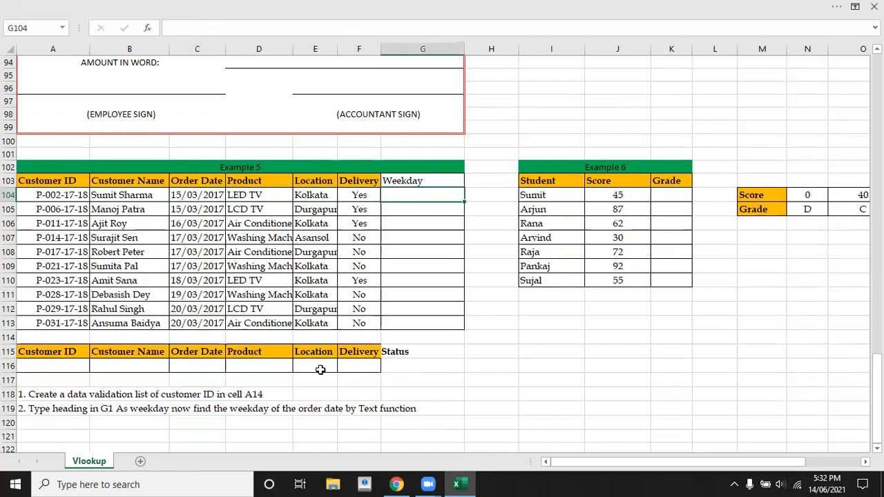
text(=text)
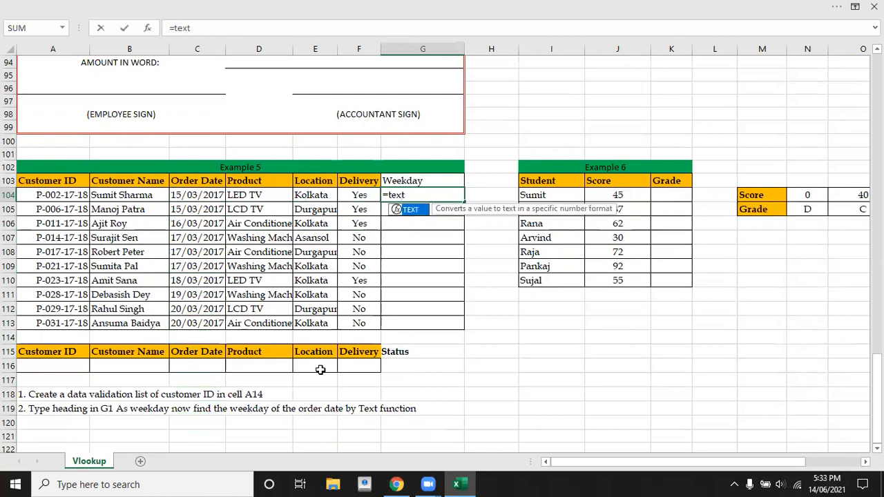
key(Tab)
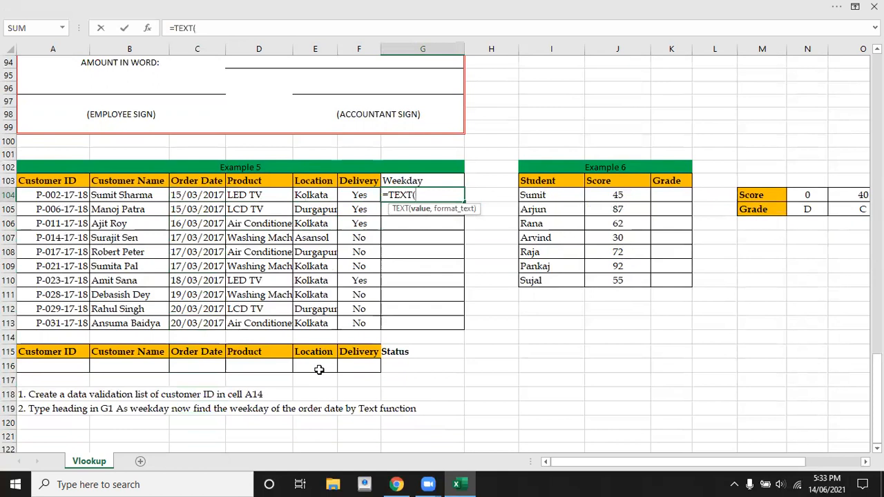
click(194, 195)
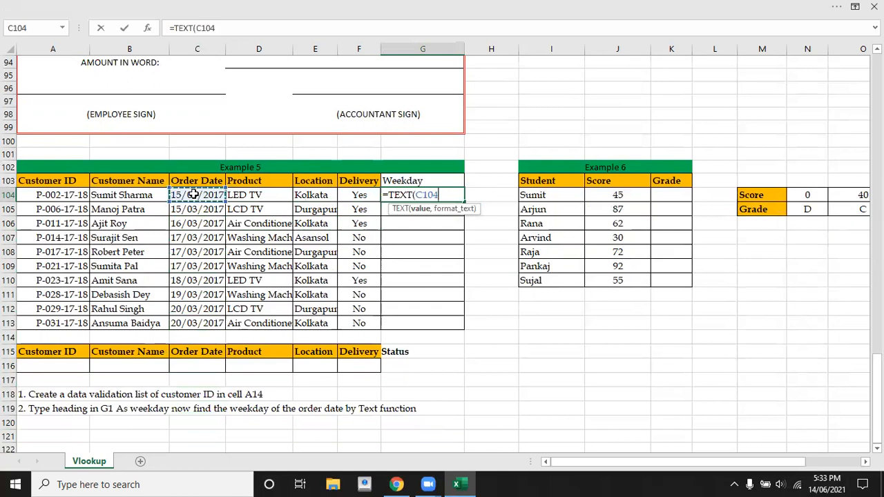
text(,)
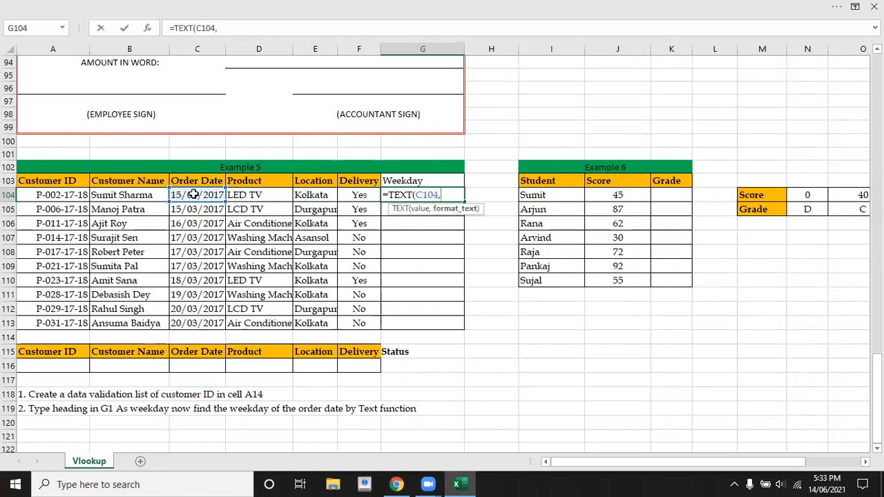
text("dddd")
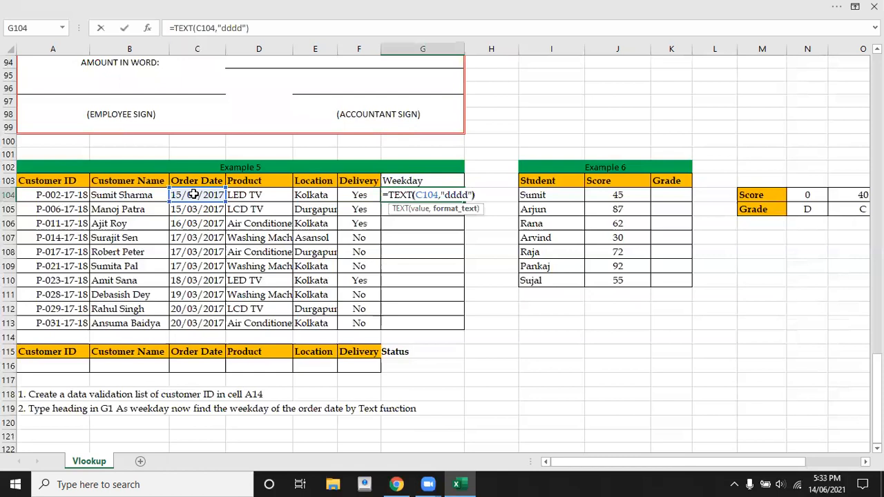
text())
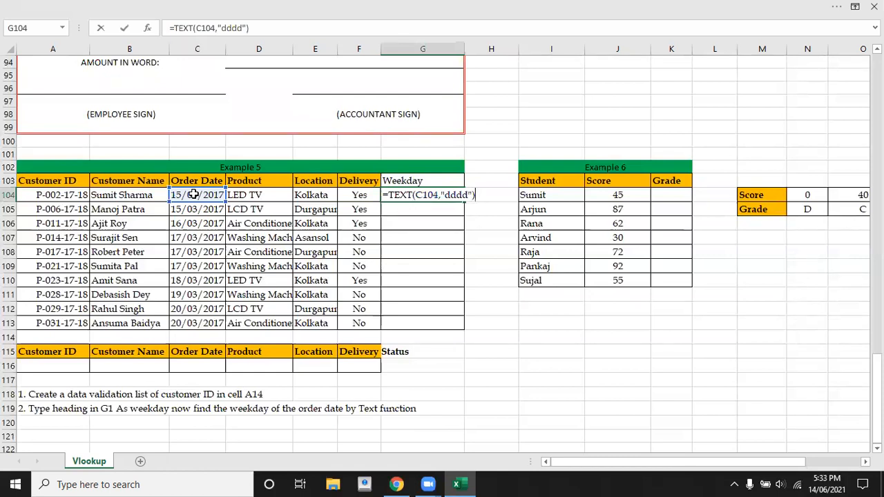
key(Return)
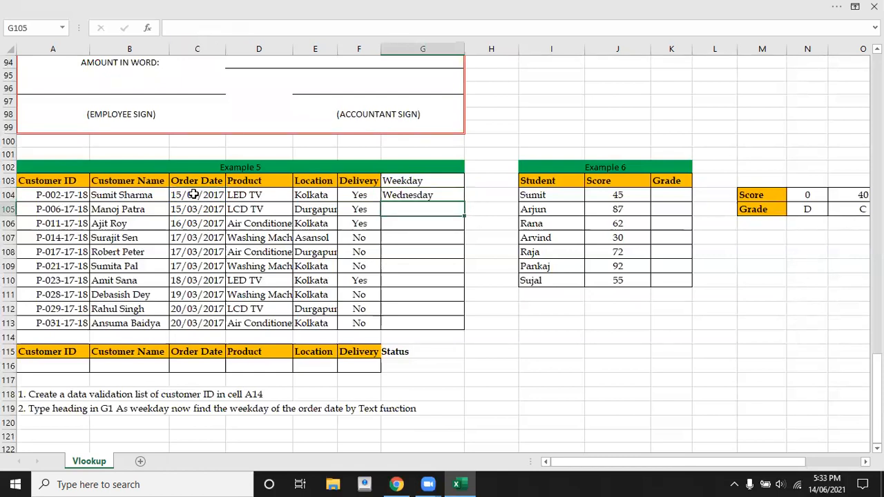
- Fill the weekday formula from G104 down the Weekday column to G113
click(429, 195)
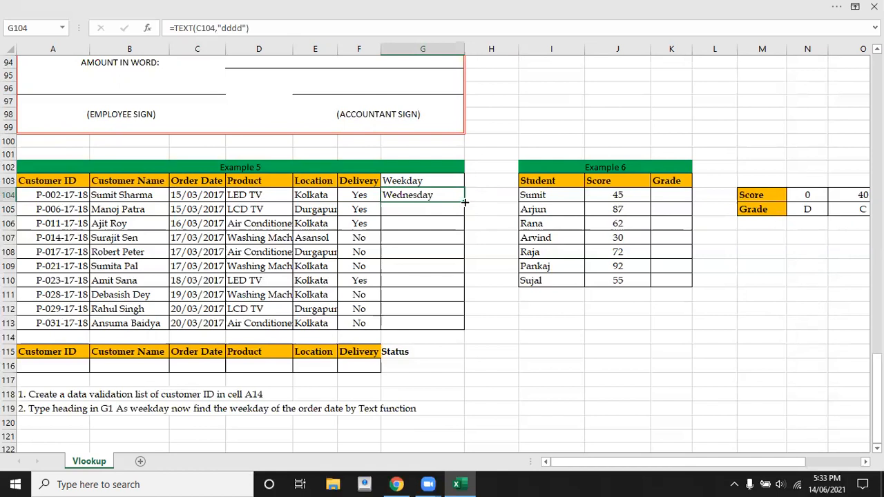
double_click(465, 202)
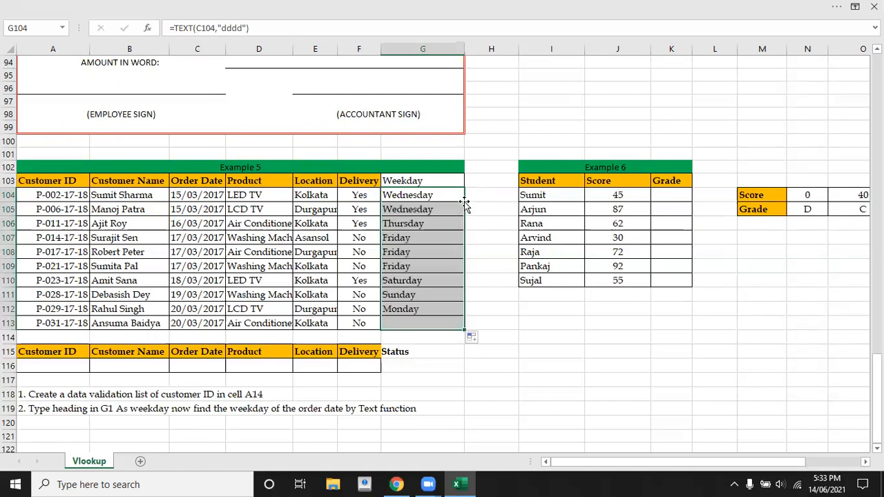
click(431, 378)
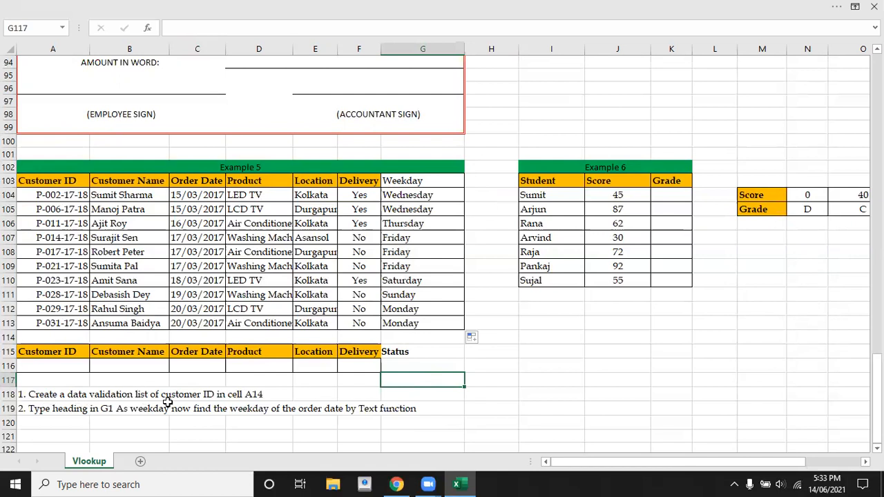
- Add a List data validation to A116 with the customer IDs in A104:A113 as its source
click(42, 363)
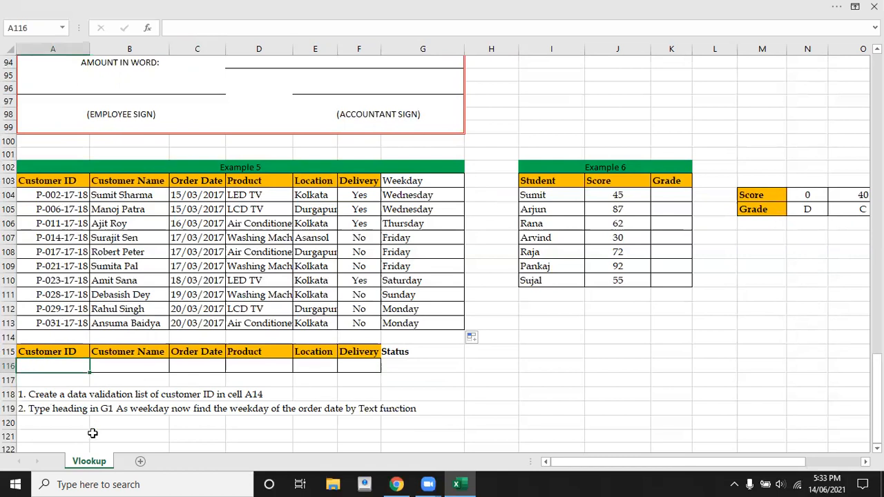
click(253, 6)
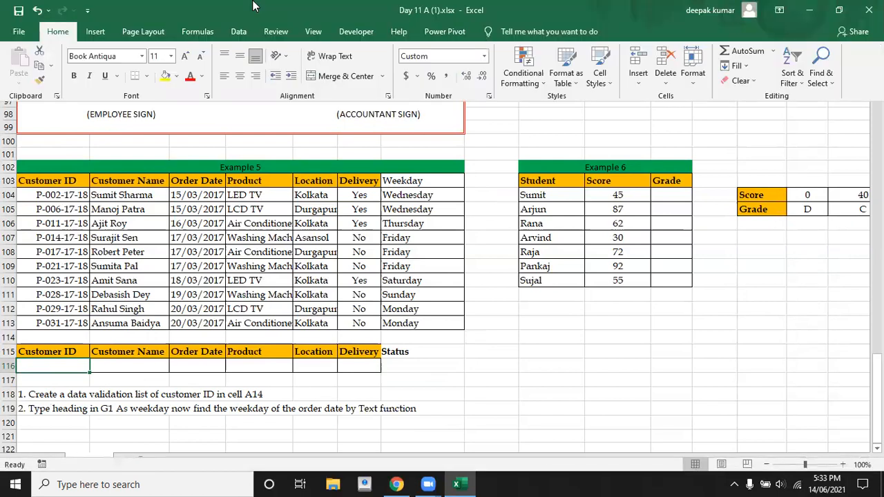
click(240, 30)
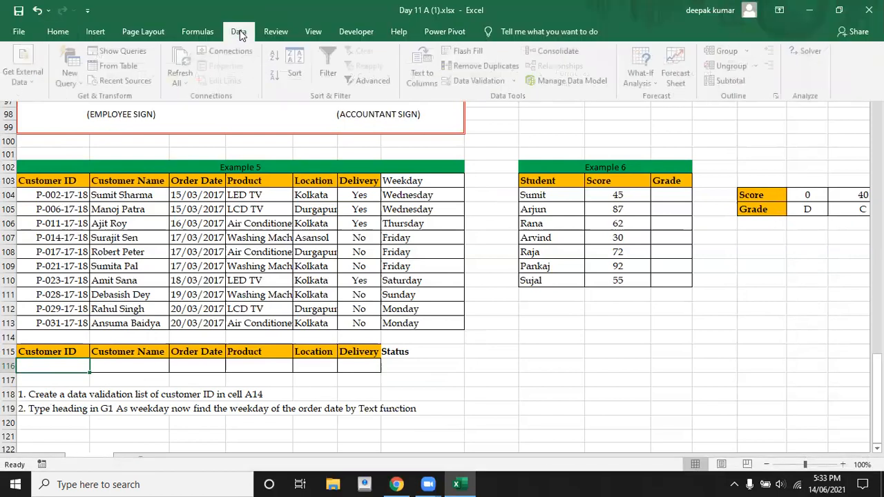
click(475, 82)
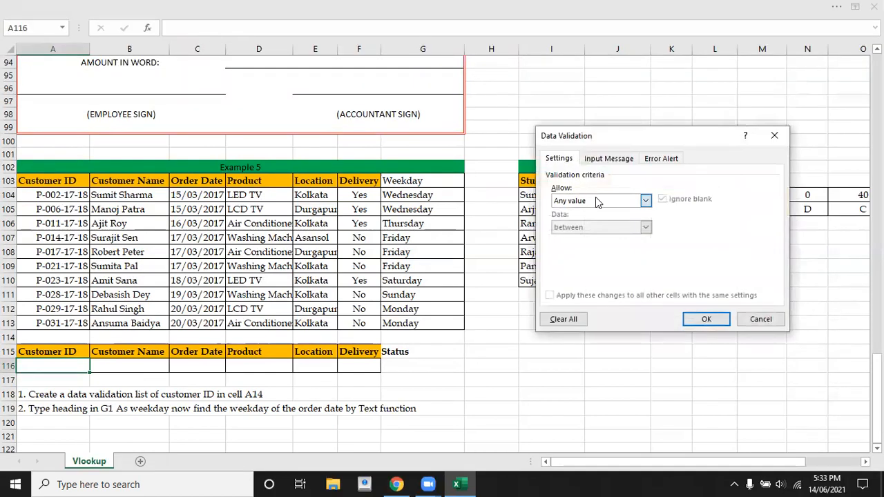
click(598, 200)
click(582, 242)
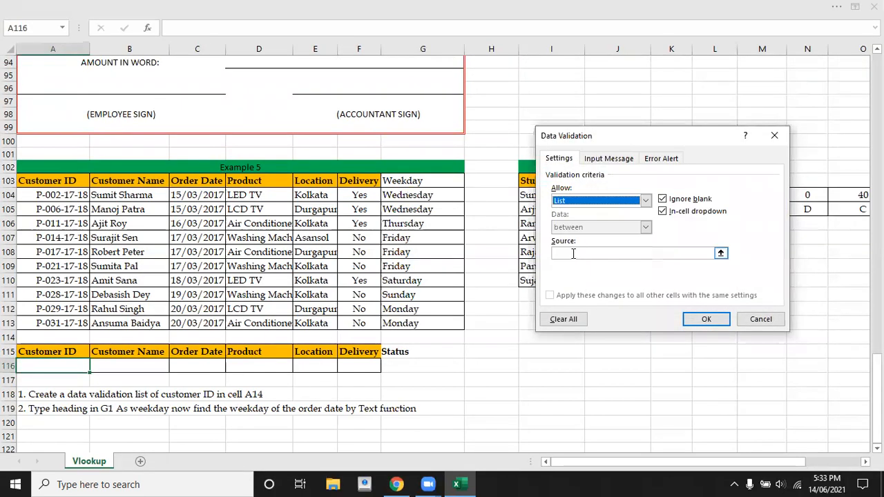
click(572, 253)
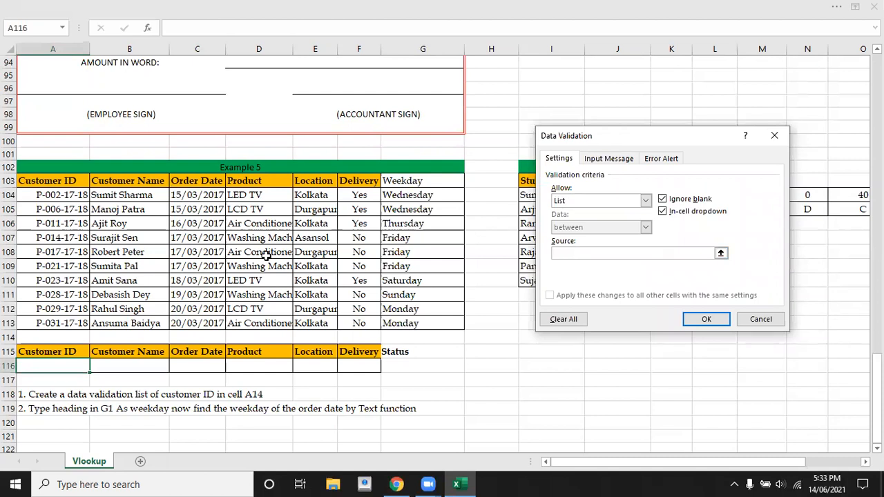
drag(58, 196, 56, 323)
click(703, 320)
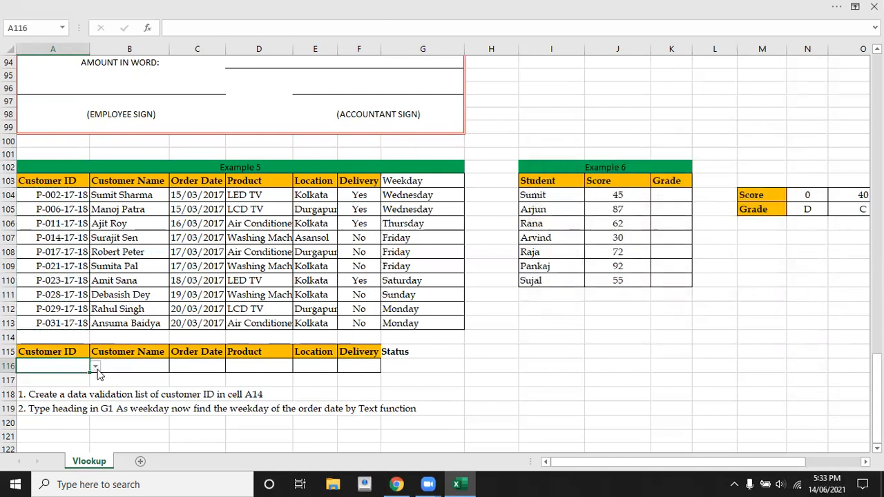
- Choose the sixth customer ID from the validation list in A116
click(95, 367)
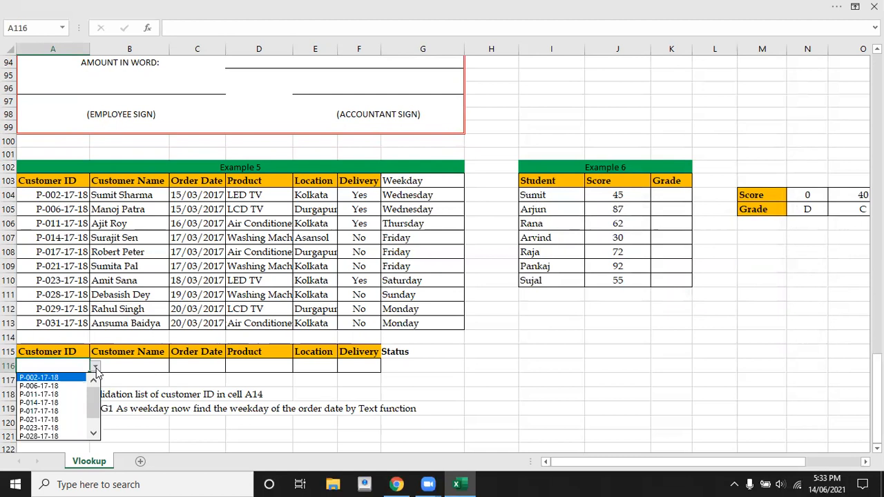
click(53, 420)
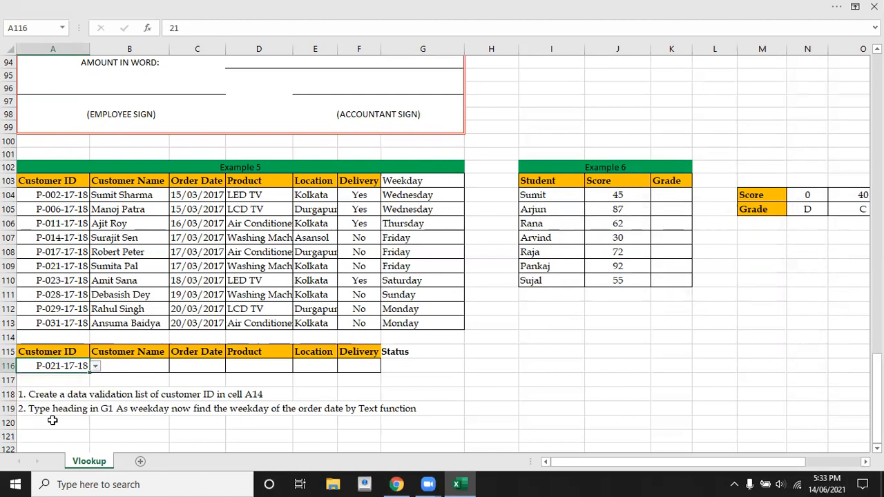
click(178, 385)
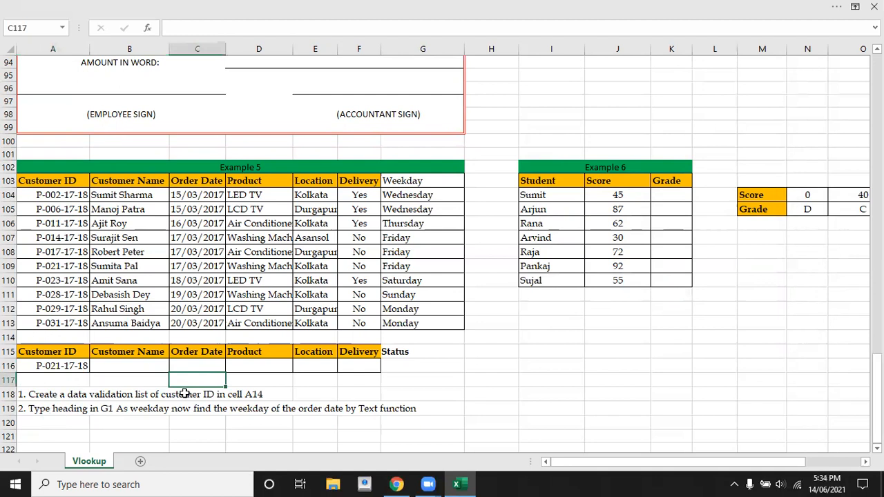
click(72, 366)
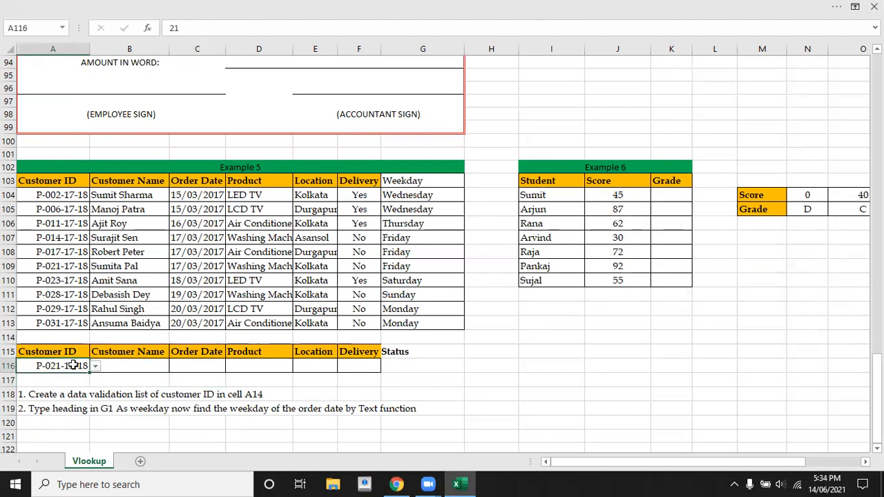
- Enter =VLOOKUP($A$116,$A$103:$F$113,COLUMN(B103),0) in B116 to return the name of the chosen customer
click(127, 364)
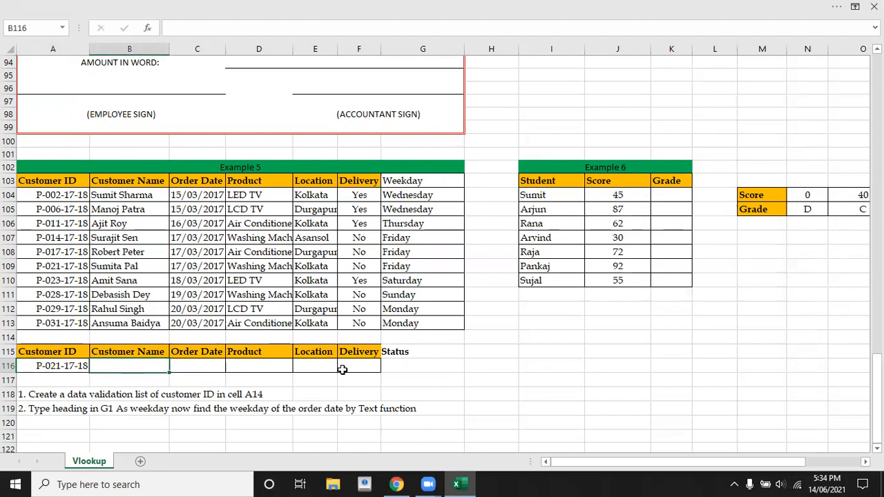
text(=vl)
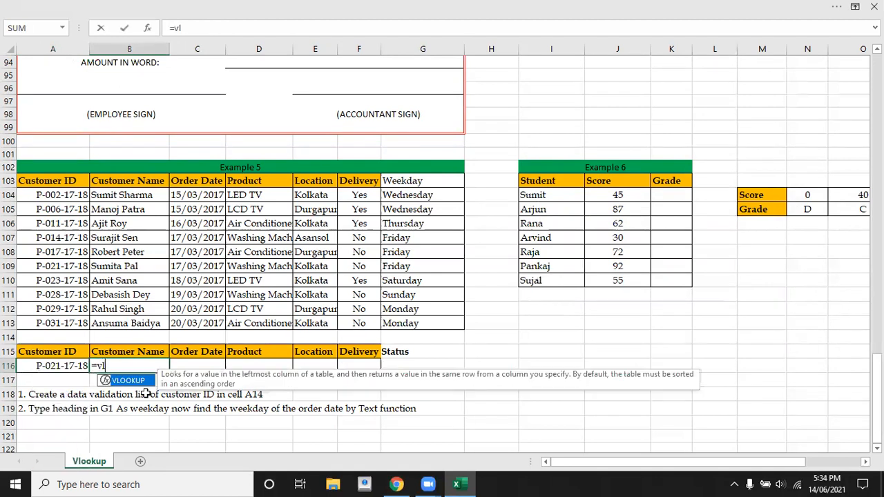
key(Tab)
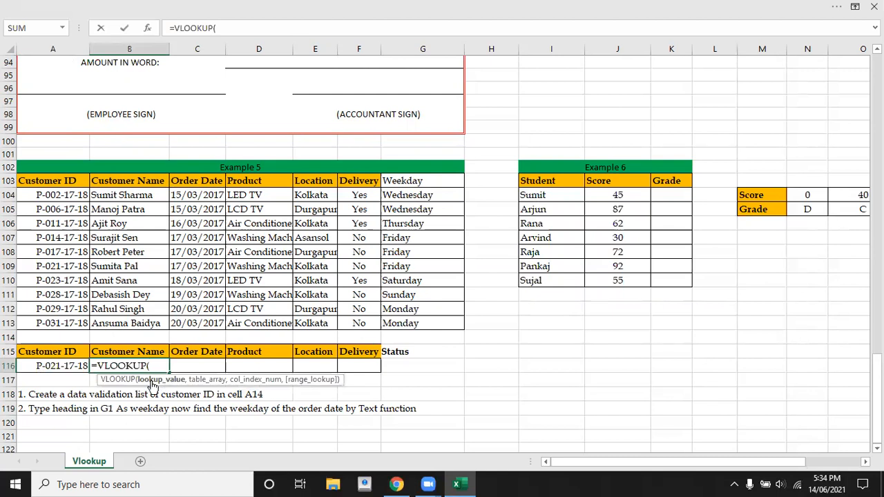
click(49, 368)
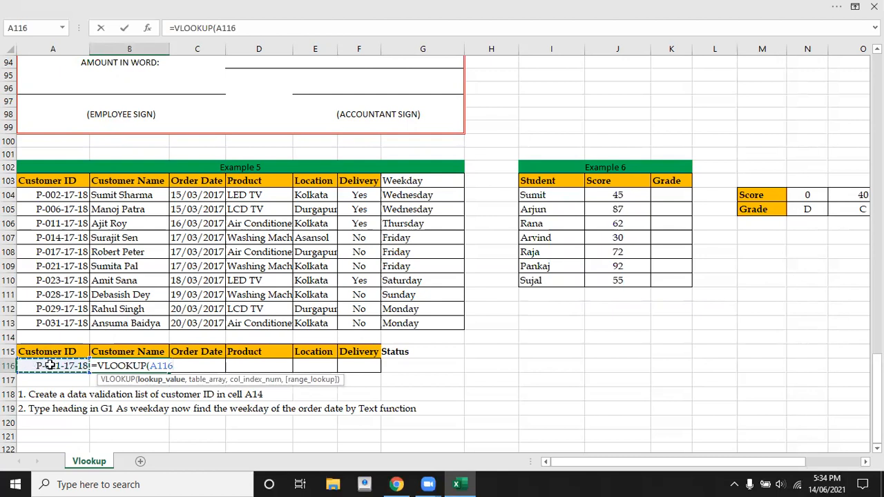
key(F4)
text(,)
click(46, 183)
key(shift+Right)
key(shift+Right)
key(shift+Right)
key(shift+Right)
key(shift+Right)
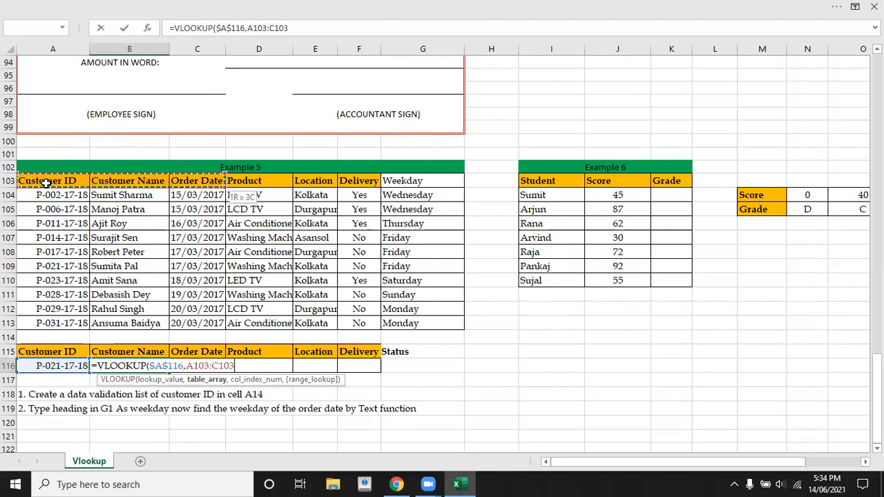
key(shift+Down)
key(shift+Down)
key(shift+Down)
key(shift+Down)
key(shift+Down)
key(shift+Down)
key(shift+Down)
key(shift+Down)
key(shift+Down)
key(shift+Down)
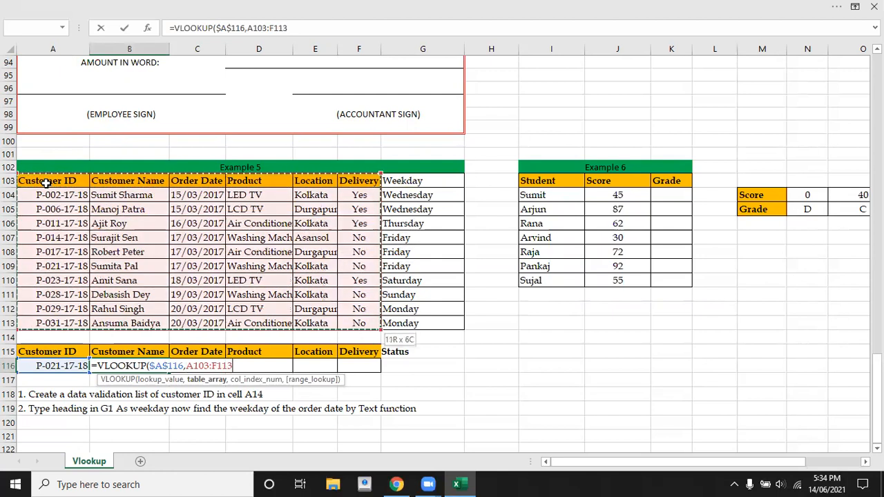
key(F4)
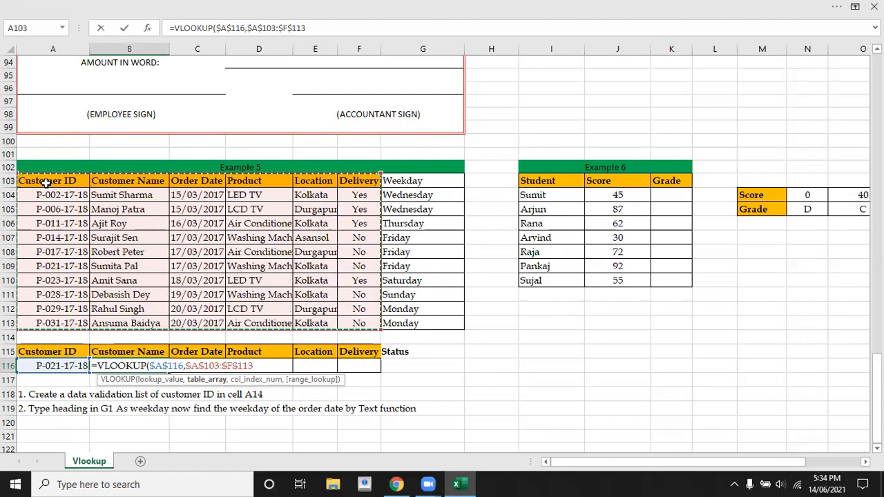
text(,)
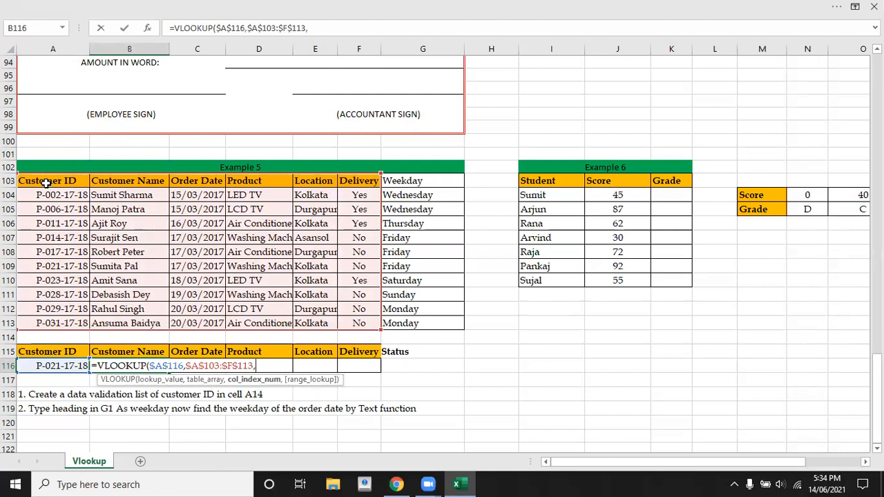
text(co)
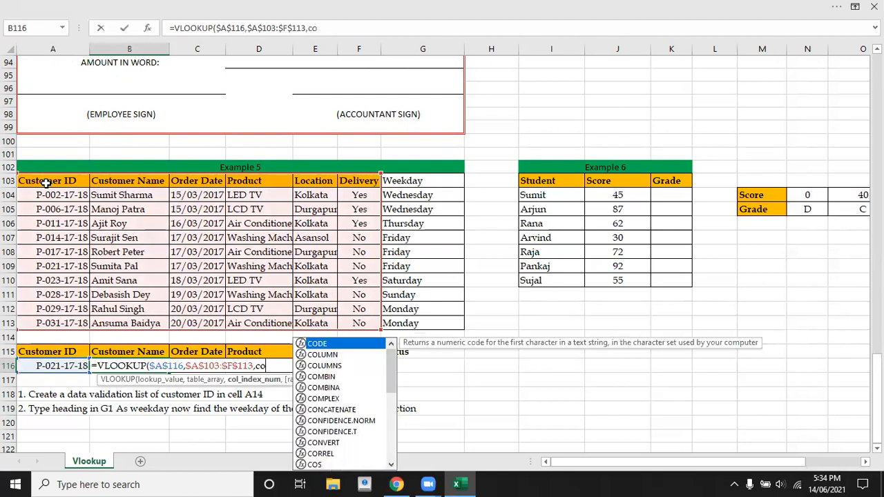
text(lumn)
key(Tab)
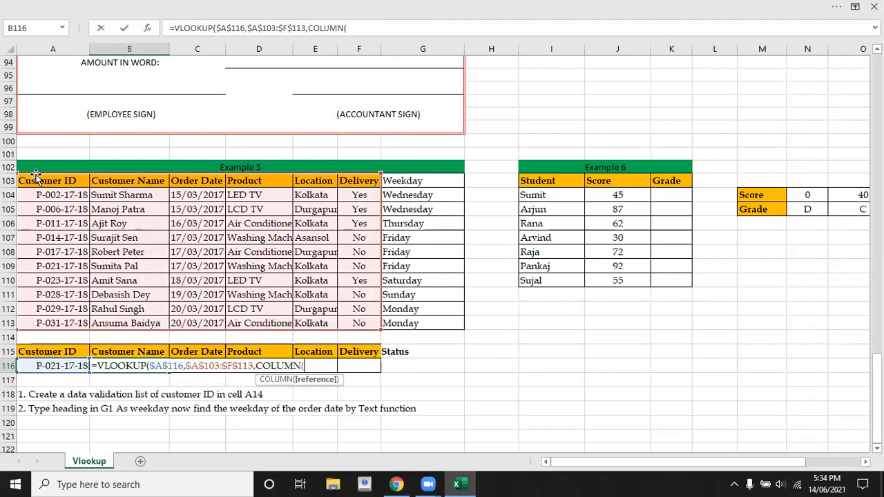
click(130, 181)
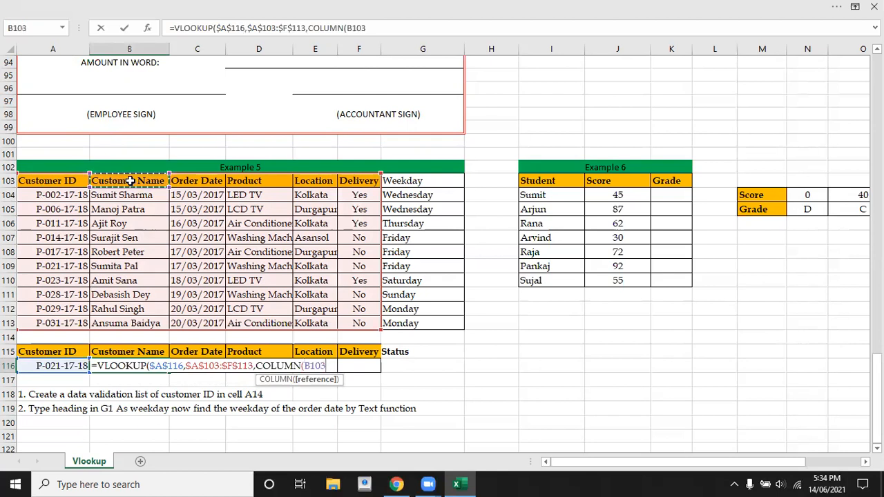
text())
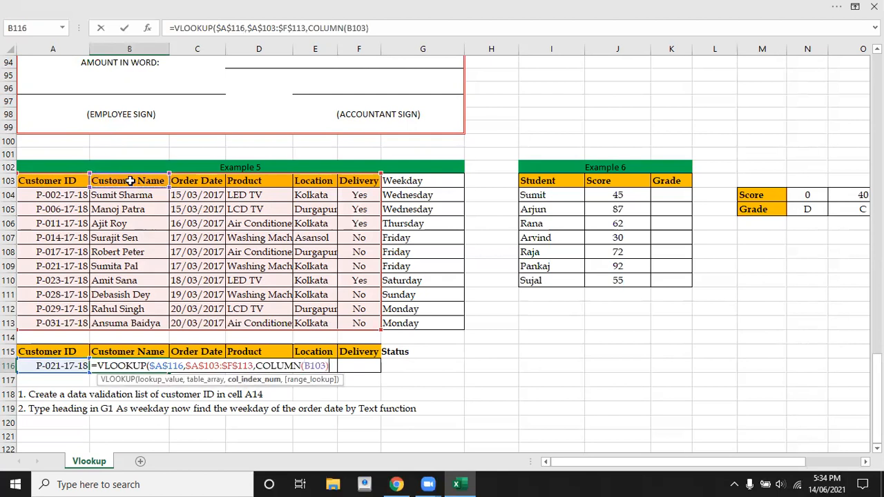
text(,)
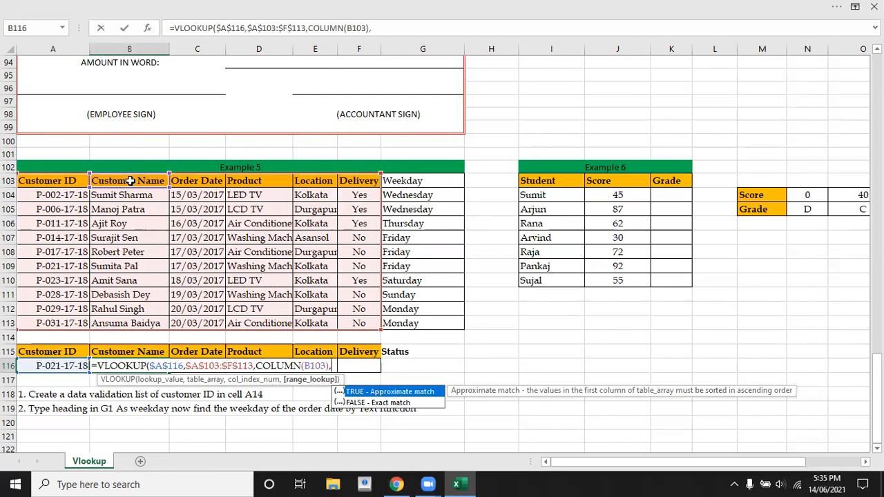
text(0))
key(Return)
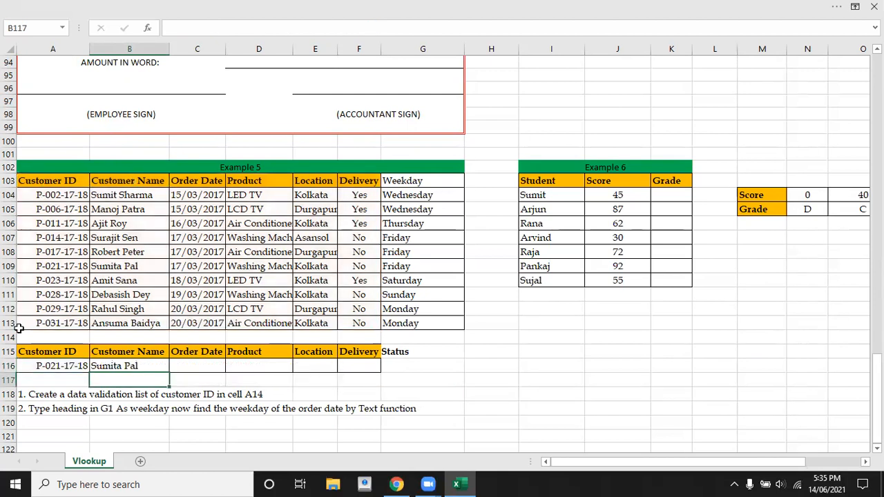
- Fill the lookup formula from B116 across the order details row to F116
click(121, 368)
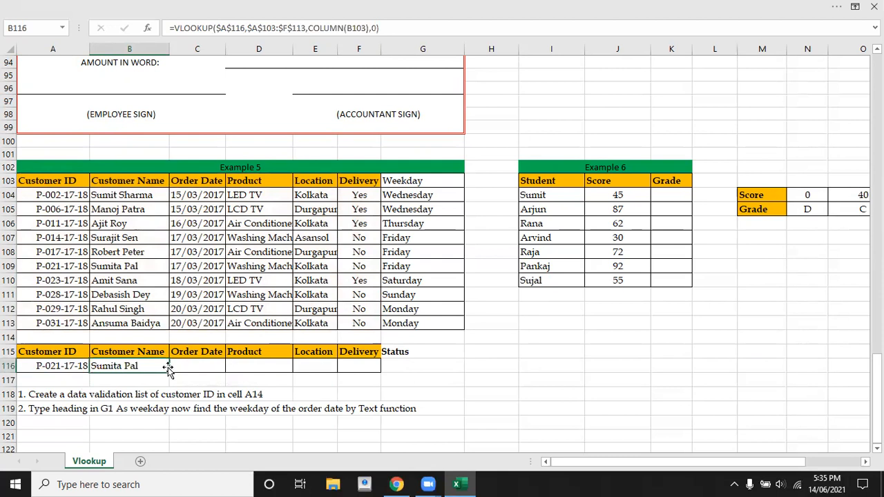
drag(169, 371, 379, 375)
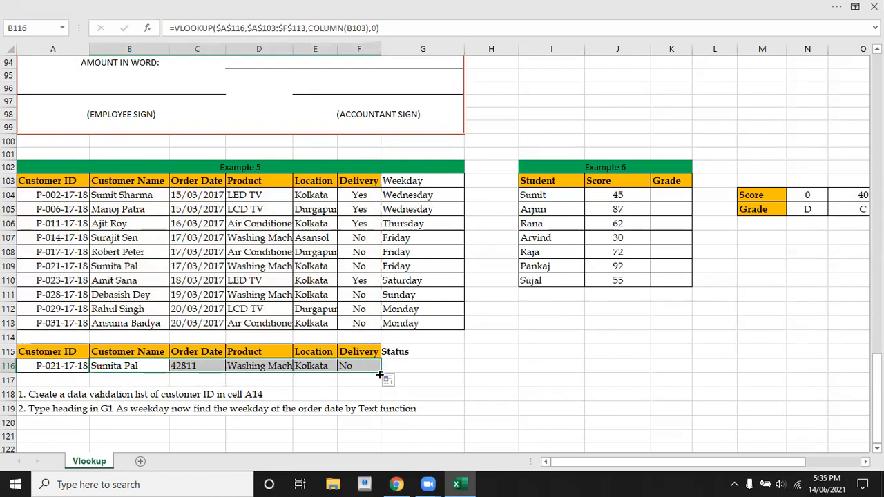
click(437, 380)
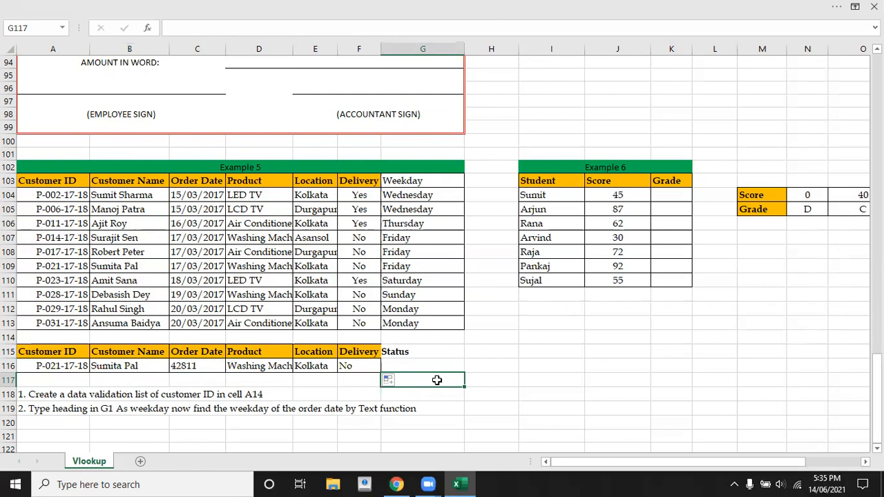
- Examine Example 6's student scores, its empty Grade column and the horizontal score-to-grade table in M104:Q105
key(Right)
key(Right)
key(Right)
key(Right)
key(Right)
key(Right)
key(Right)
key(Right)
key(Right)
key(Right)
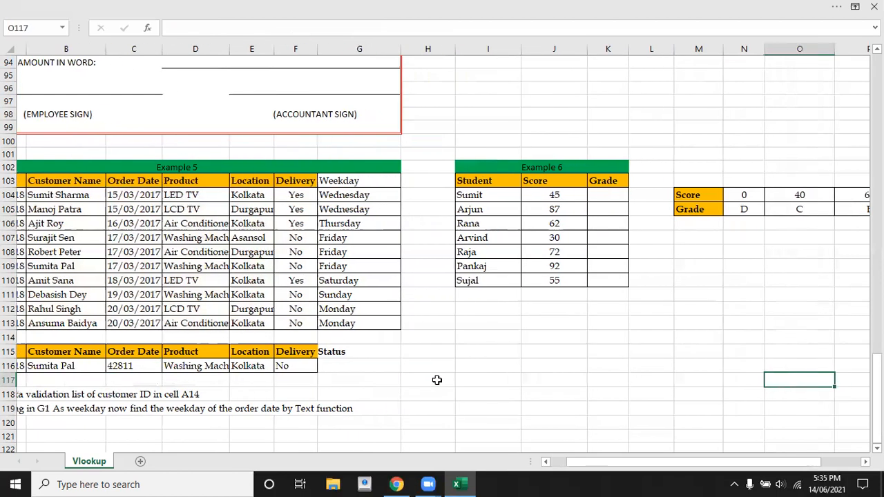
key(Left)
key(Left)
key(Left)
key(Left)
key(Left)
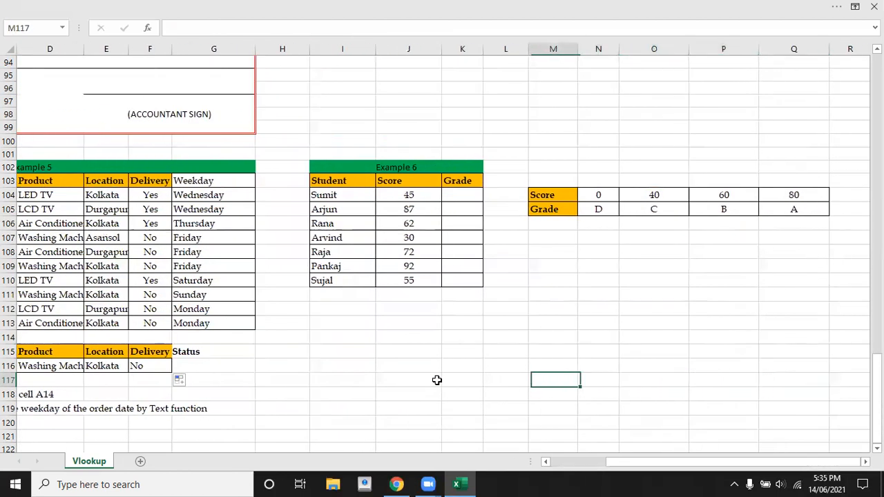
key(Up)
key(Up)
key(Up)
key(Up)
key(Up)
key(Up)
key(Up)
key(Up)
key(Up)
key(Up)
key(Up)
key(Up)
key(Up)
key(Up)
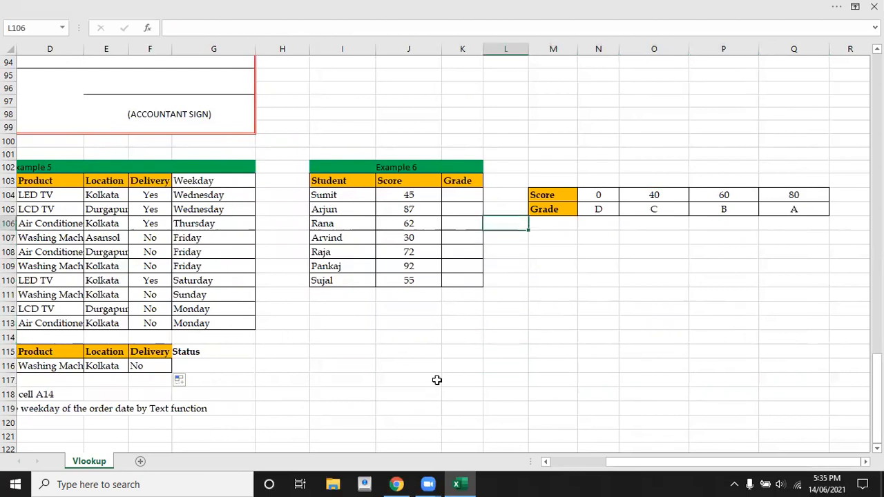
key(Left)
key(Down)
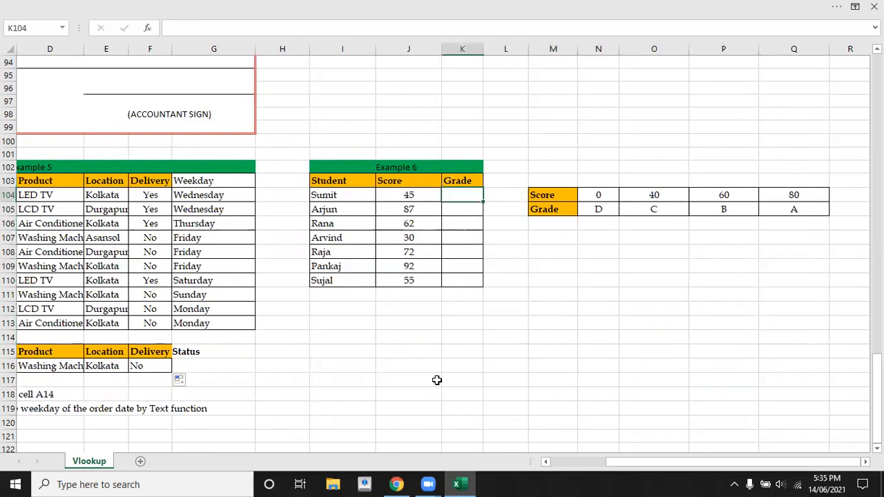
click(401, 194)
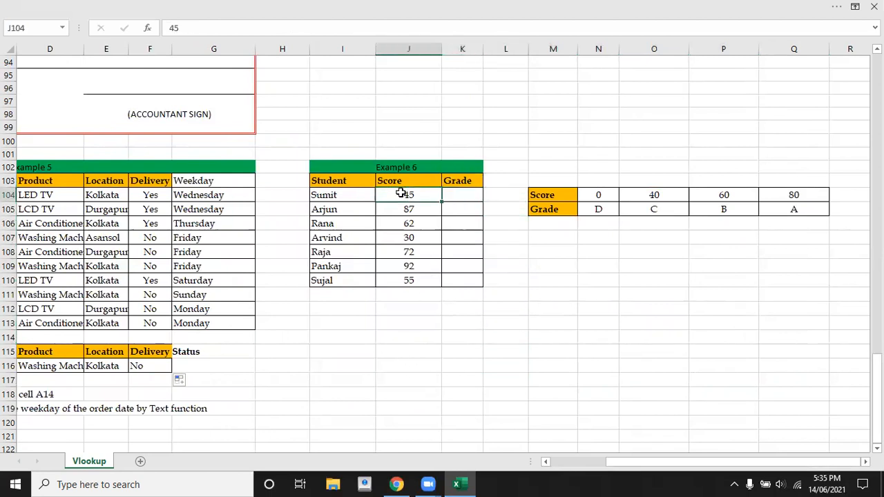
click(451, 193)
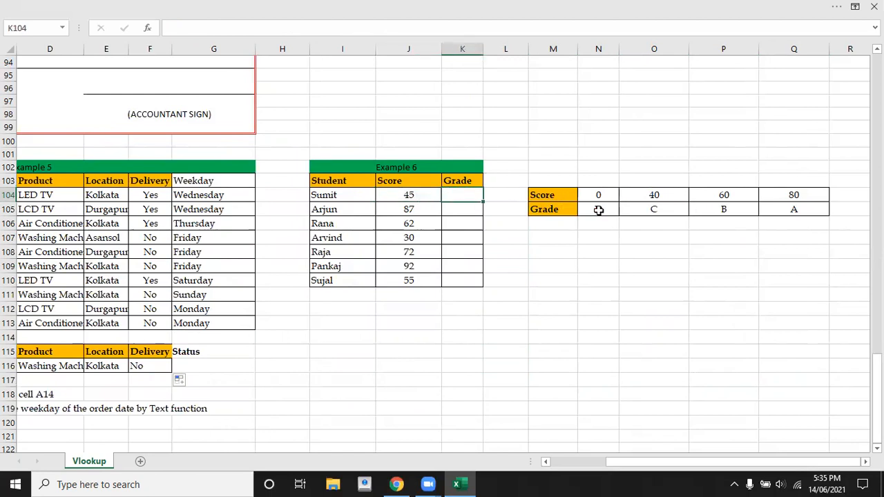
click(567, 195)
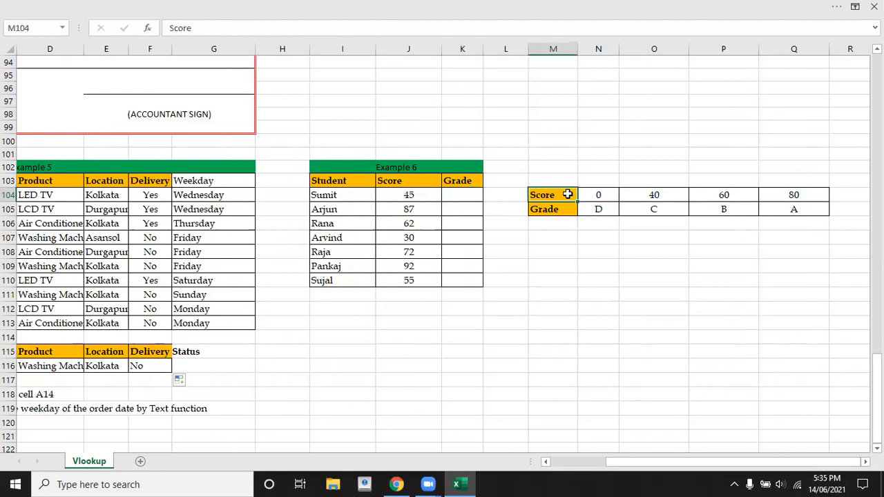
click(473, 195)
text(=hl)
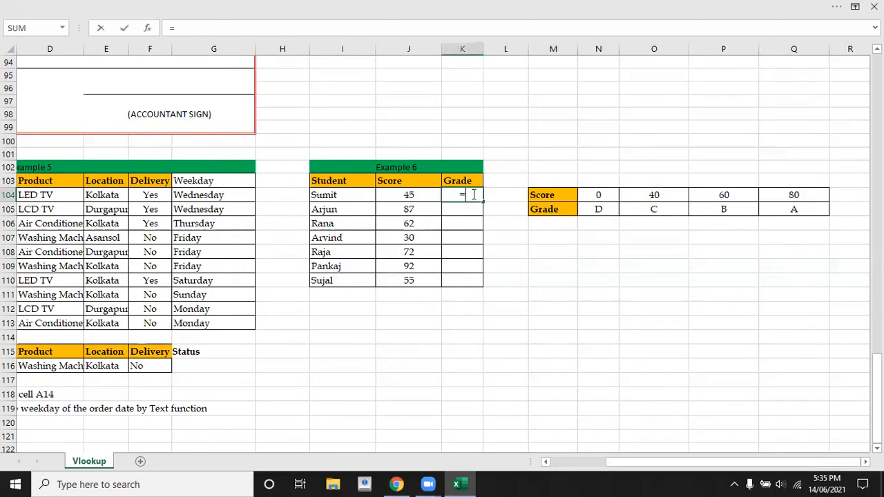
key(Tab)
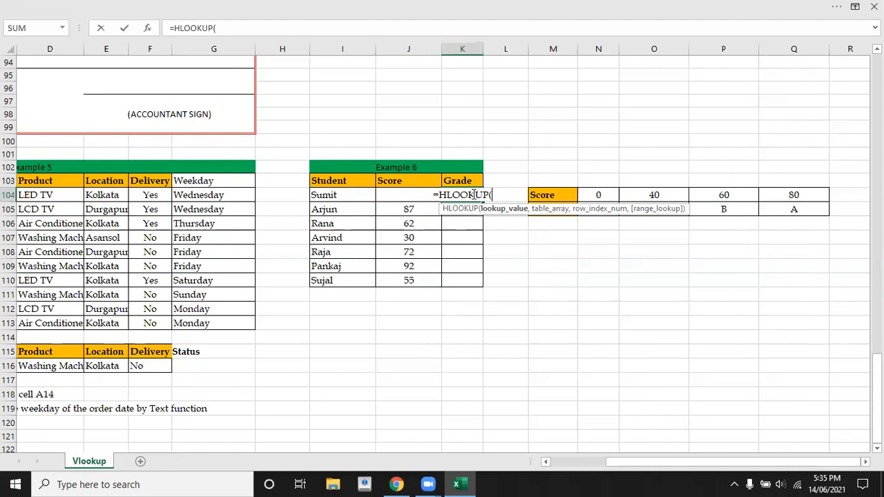
key(Escape)
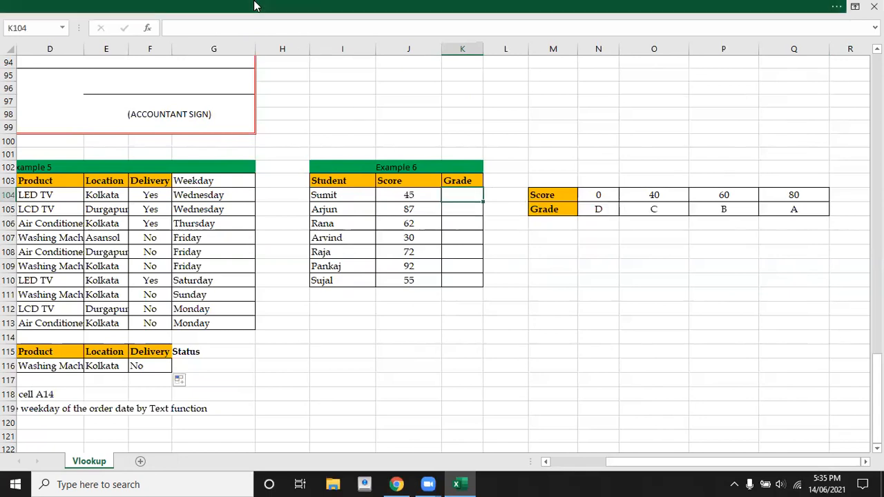
- Turn on Wrap Text for the first Grade cell, K104
double_click(254, 5)
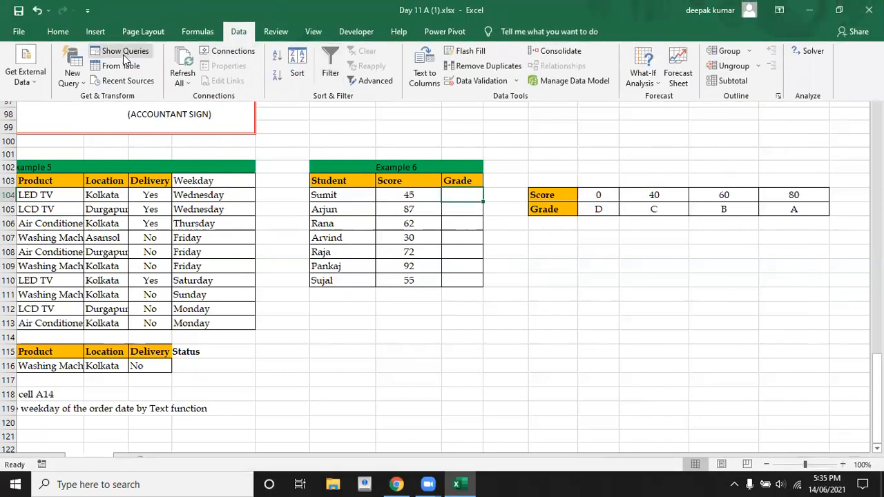
click(58, 32)
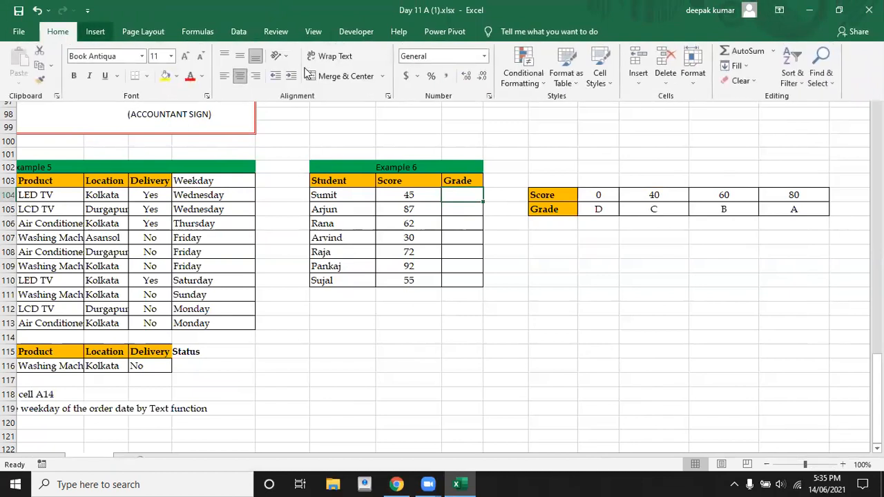
click(346, 60)
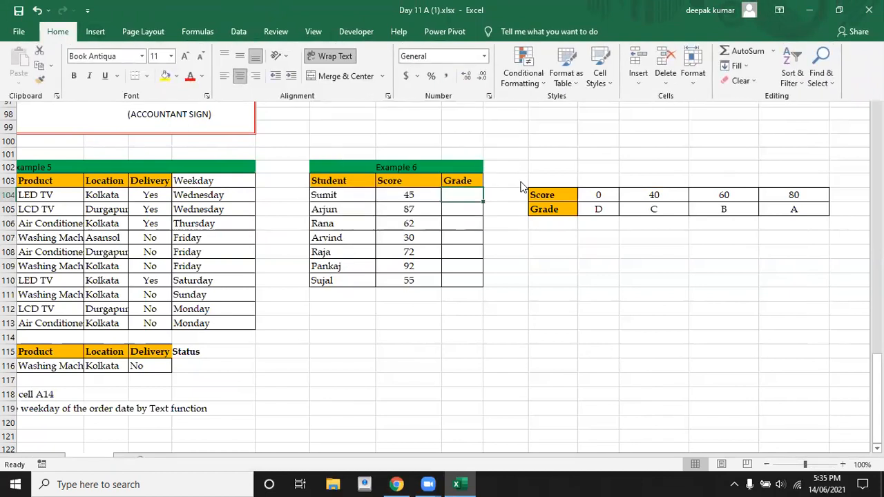
- Enter =HLOOKUP(J104,$M$104:$Q$105,2,1) in K104 to return the first student's grade using an approximate match
text(=HLOOKUP()
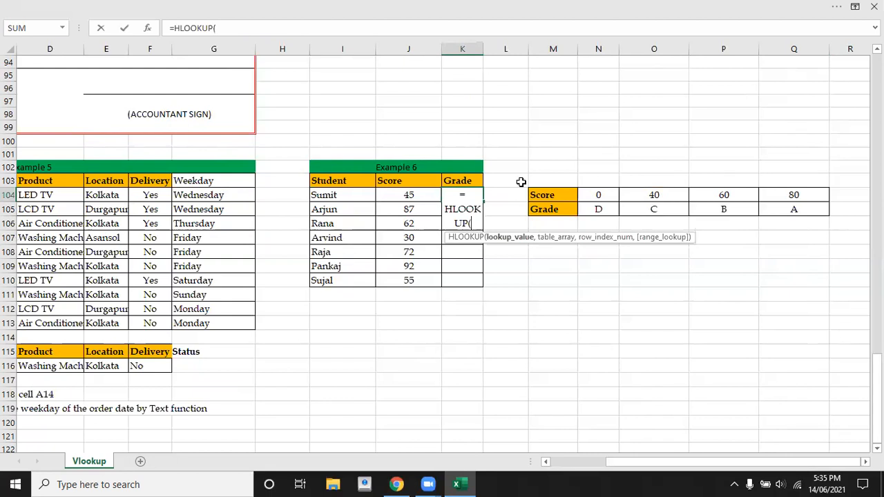
click(405, 196)
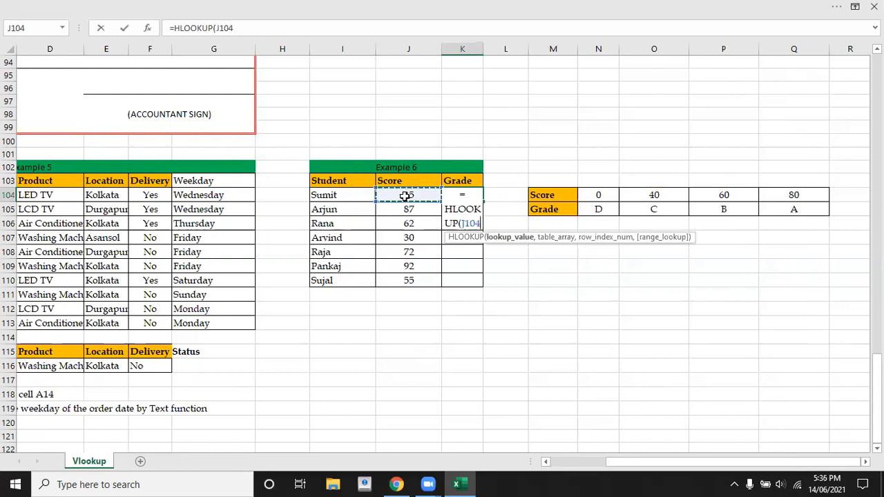
text(,)
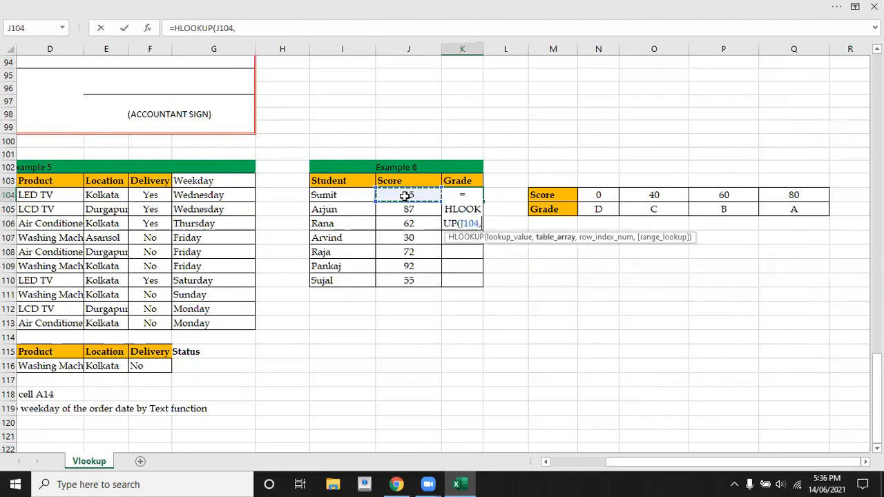
click(555, 195)
drag(555, 195, 795, 211)
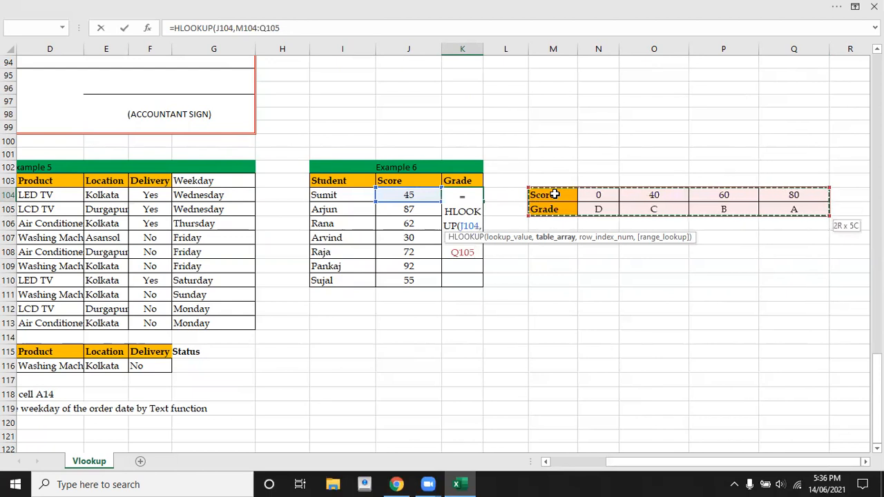
key(F4)
text(,)
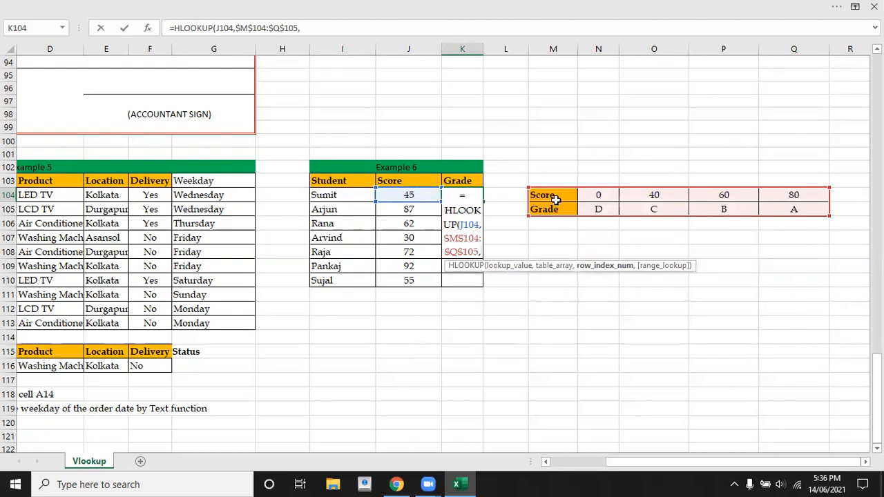
text(2)
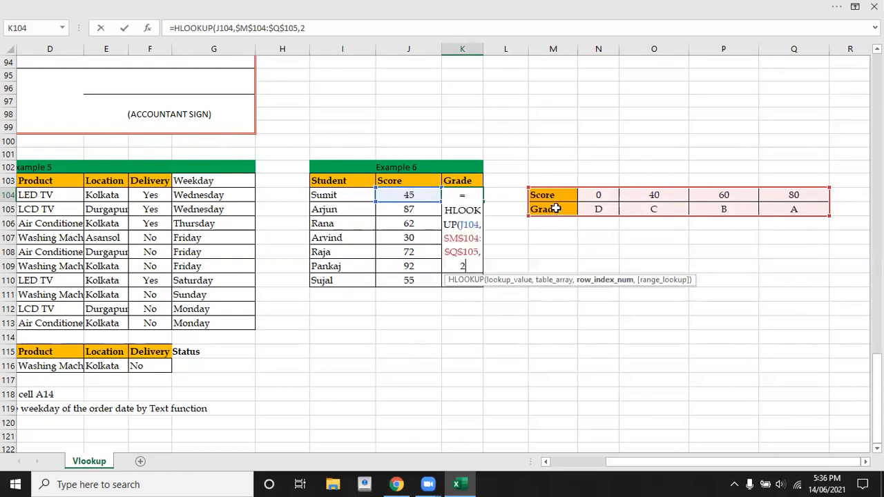
text(,)
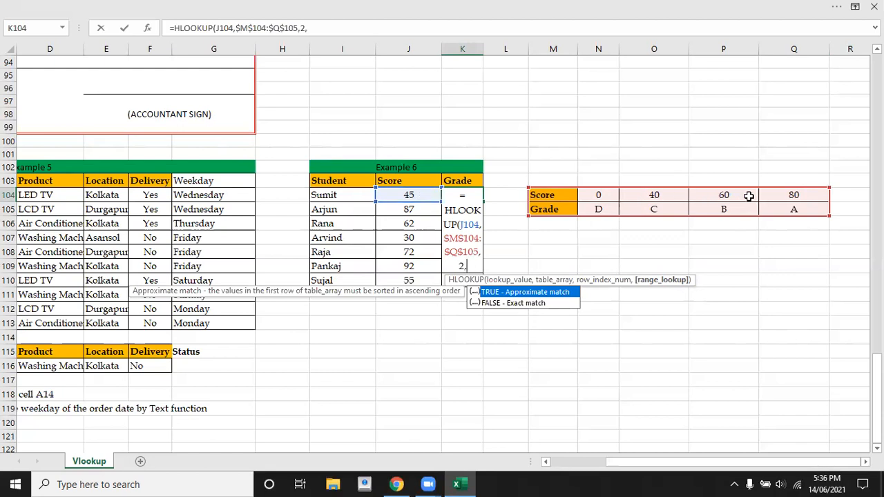
text(1)
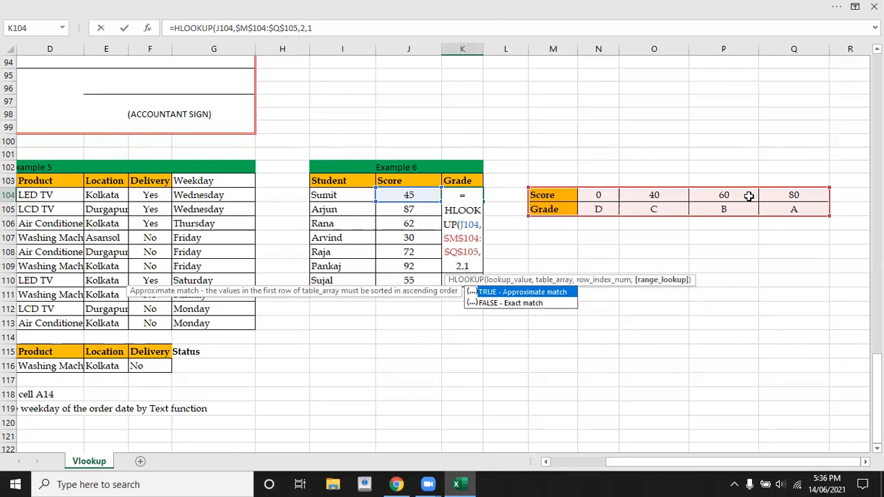
text())
key(Return)
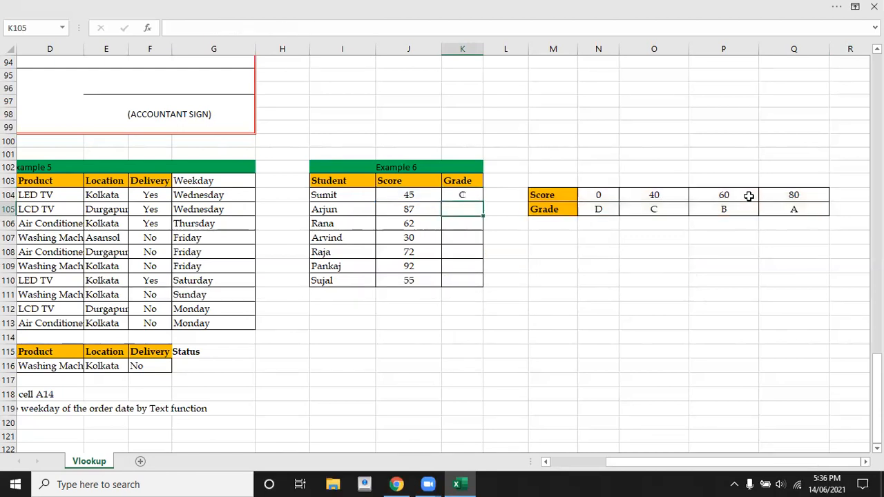
- Fill the HLOOKUP formula from K104 down the Grade column to K110
click(465, 196)
double_click(482, 203)
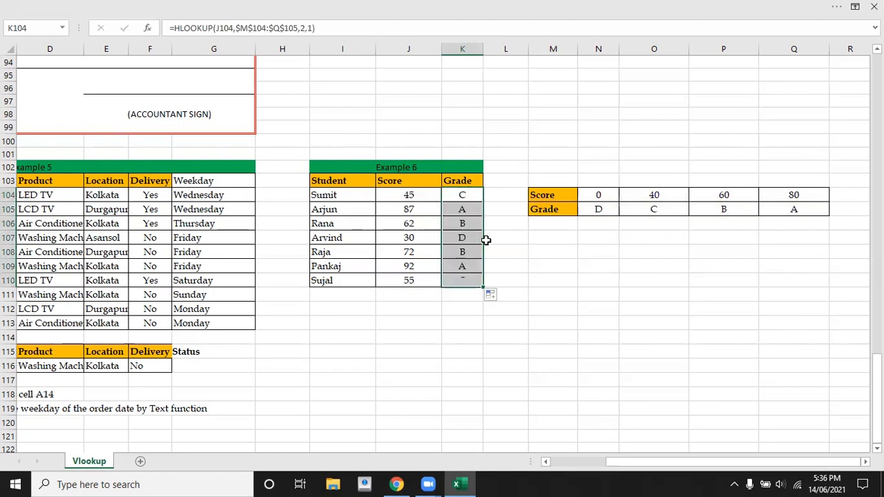
click(518, 316)
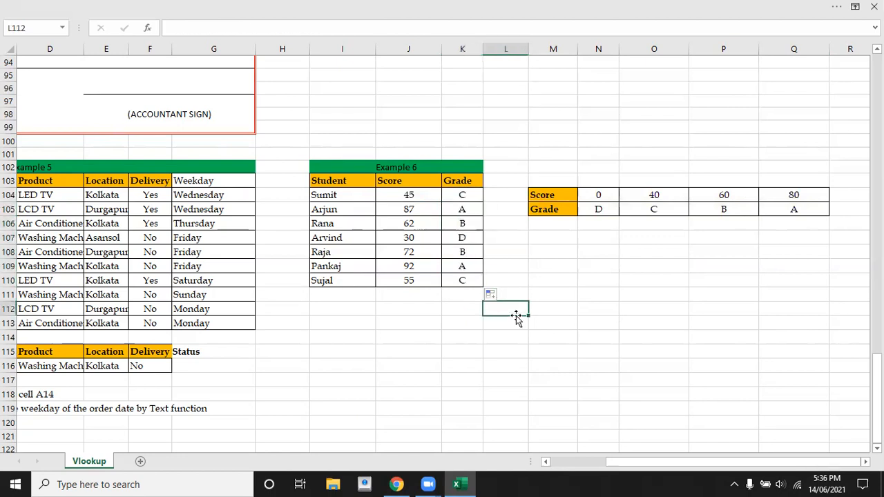
- Review the completed examples from Example 6 back up to the Rate Lookup Table at the start of the sheet
key(Left)
key(Left)
key(Left)
key(Left)
key(Left)
key(Left)
key(Left)
key(Left)
key(Left)
key(Left)
key(Left)
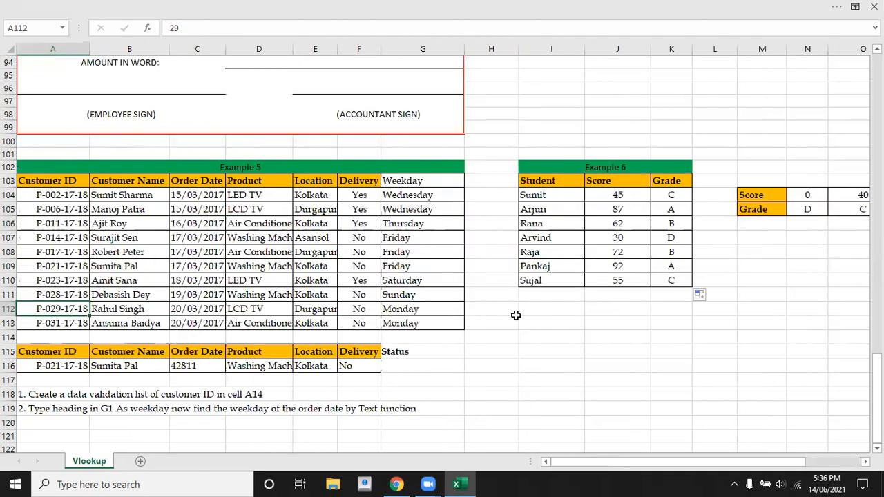
key(Up)
key(Up)
key(Up)
key(Up)
key(Up)
key(Up)
key(Up)
key(Up)
key(Up)
key(Up)
key(Up)
key(Up)
key(Up)
key(Up)
key(Up)
key(Up)
key(Up)
key(Up)
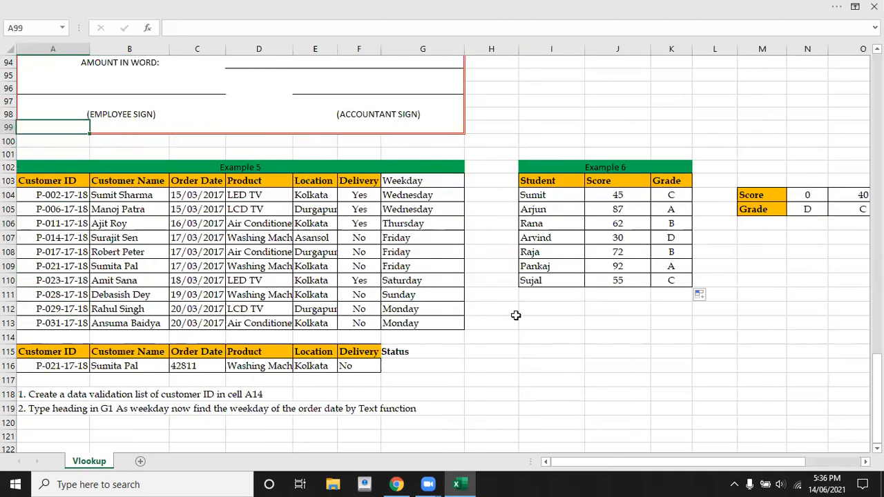
key(Up)
key(Up)
key(Up)
key(Up)
key(Up)
key(Up)
key(Up)
key(Up)
key(Up)
key(Up)
key(Up)
key(Up)
key(Up)
key(Up)
key(Up)
key(Up)
key(Up)
key(Up)
key(Up)
key(Up)
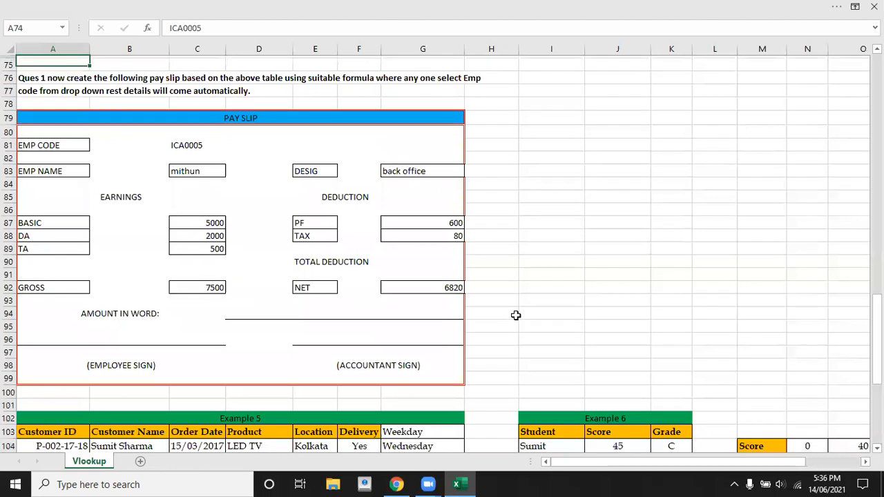
key(Up)
key(Up)
key(Up)
key(Up)
key(Up)
key(Up)
key(Up)
key(Up)
key(Up)
key(Up)
key(Up)
key(Up)
key(Up)
key(Up)
key(Up)
key(Up)
key(Up)
key(Up)
key(Up)
key(Up)
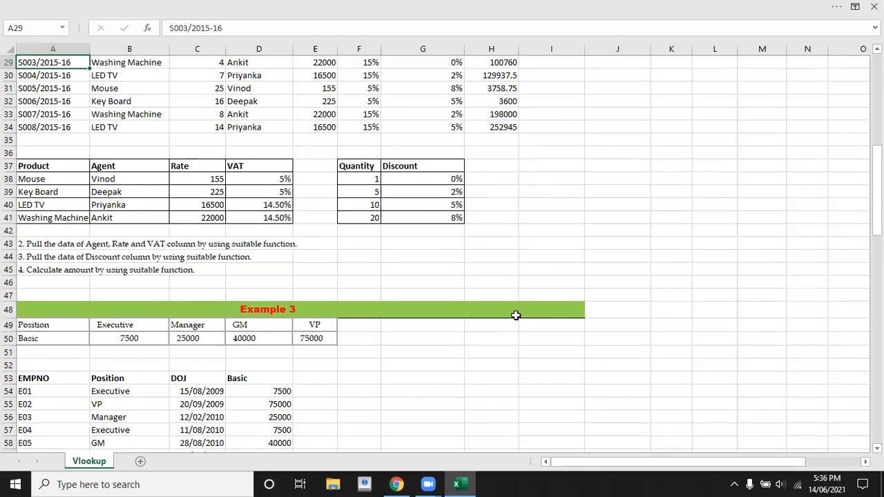
key(Up)
key(Up)
key(Up)
key(Up)
key(Up)
key(Up)
key(Up)
key(Up)
key(Up)
key(Up)
key(Up)
key(Up)
key(Up)
key(Up)
key(Up)
key(Up)
key(Up)
key(Up)
key(Up)
key(Up)
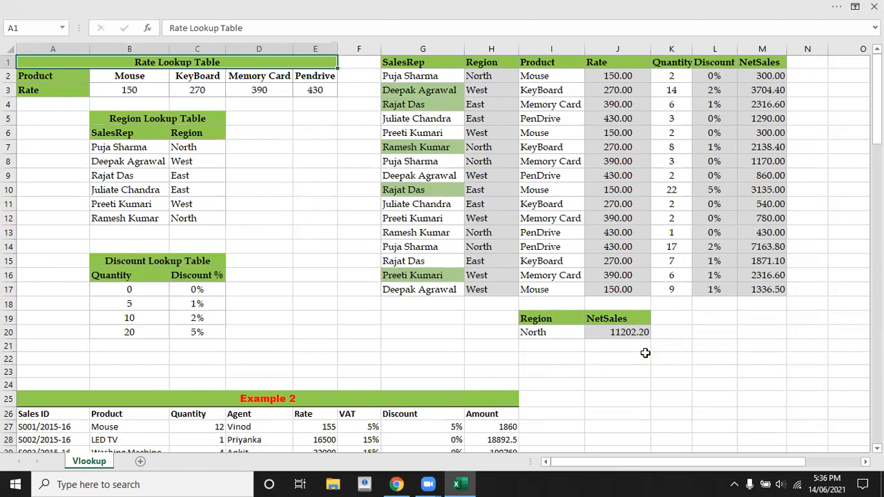
click(505, 347)
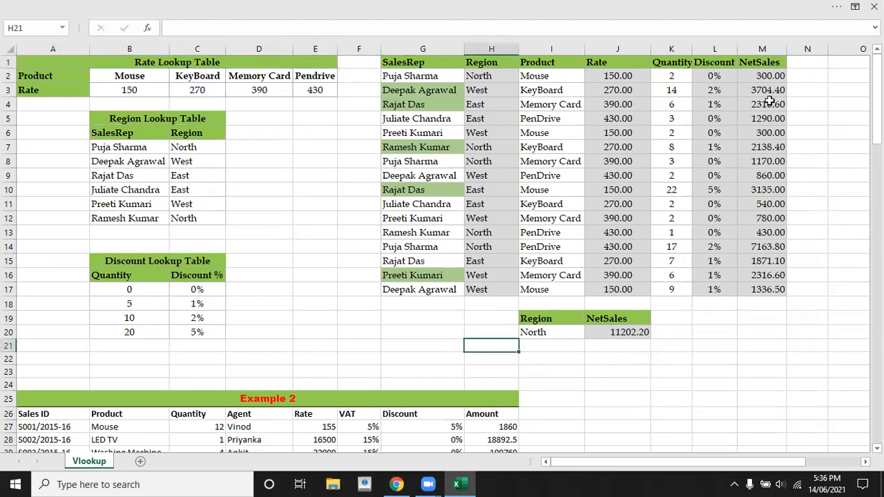
- Open the ribbon display options
click(858, 10)
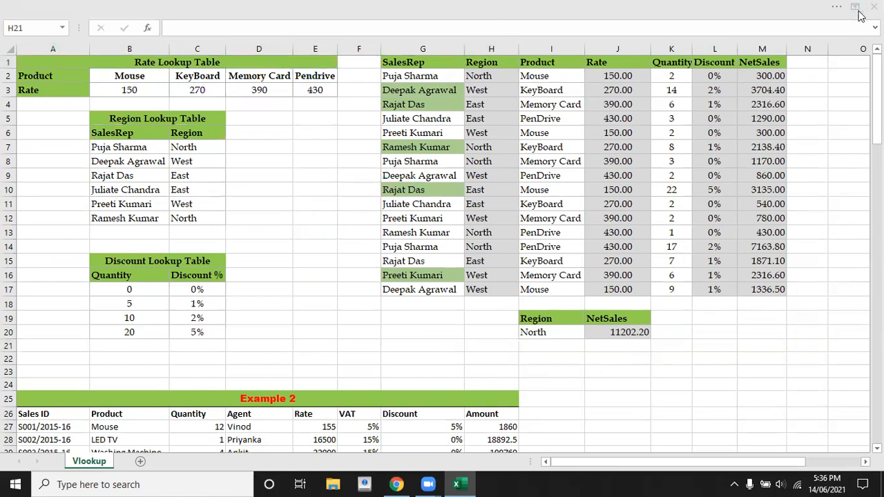